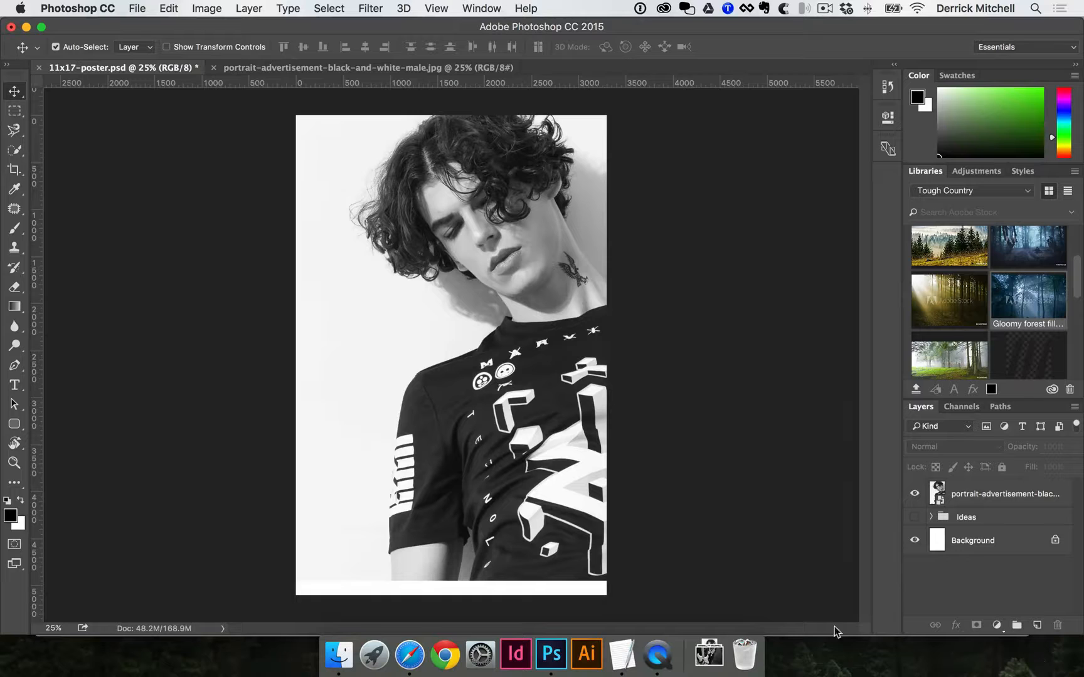
Step: Select the portrait photo layer and add a new empty layer directly above it
{"action": "left_click", "coordinate": [495, 230]}
{"action": "mouse_move", "coordinate": [475, 192]}
{"action": "left_mouse_down"}
{"action": "mouse_move", "coordinate": [405, 244]}
{"action": "mouse_move", "coordinate": [486, 251]}
{"action": "mouse_move", "coordinate": [477, 192]}
{"action": "left_mouse_up"}
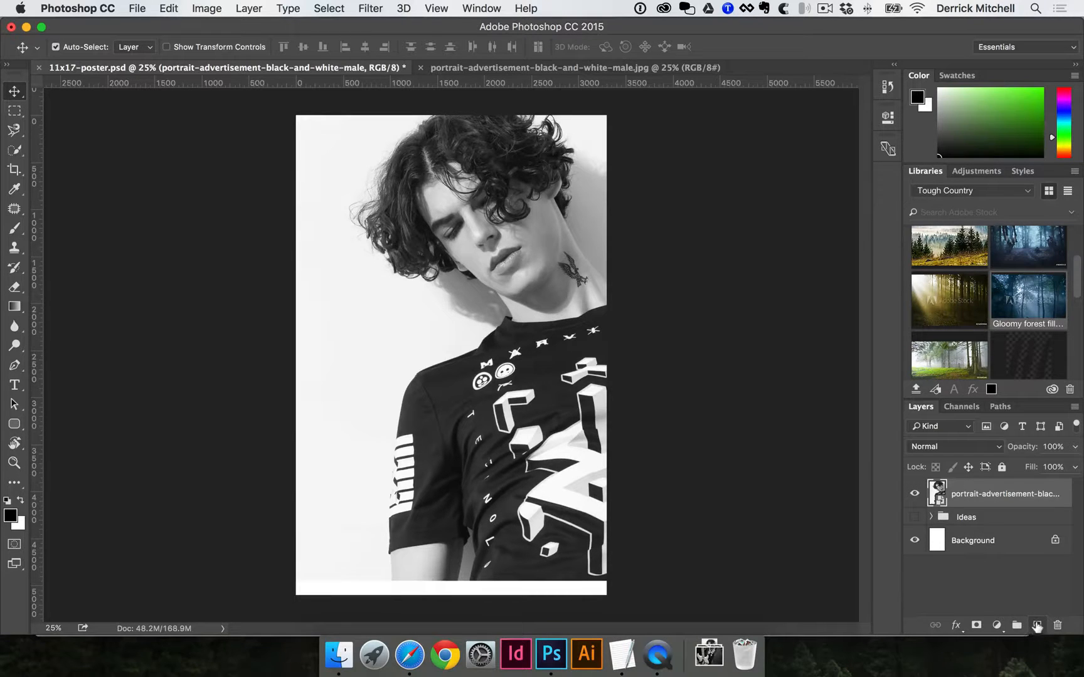
{"action": "left_click", "coordinate": [1037, 625]}
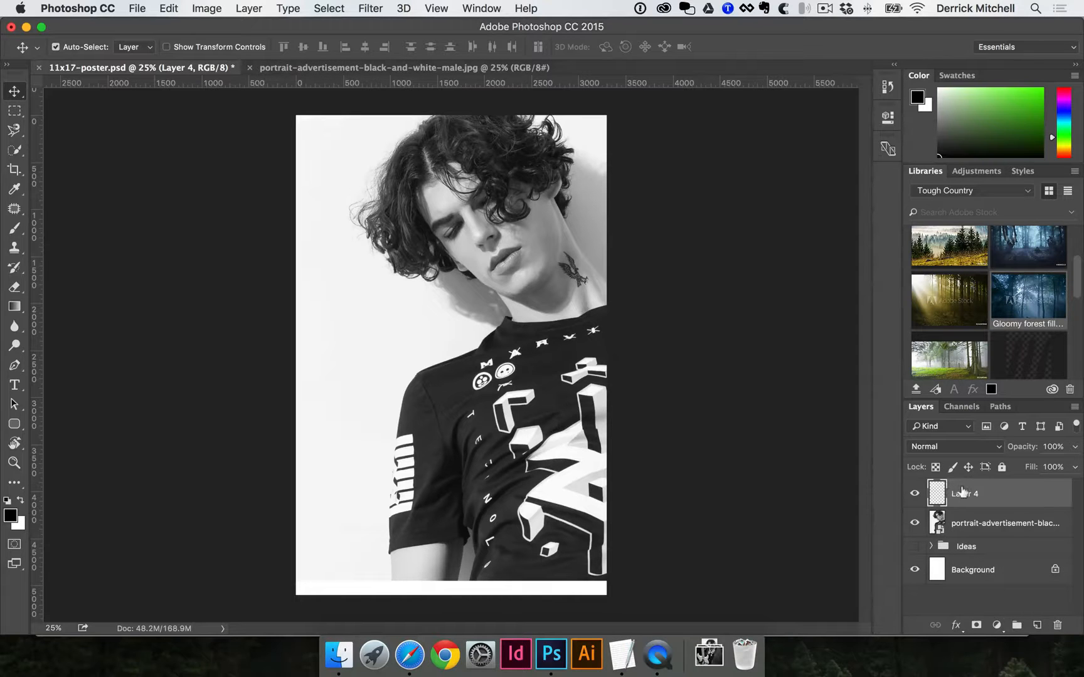
Step: Add a new empty layer directly below the portrait layer and delete the empty Layer 4 above it
{"action": "left_click", "coordinate": [978, 520]}
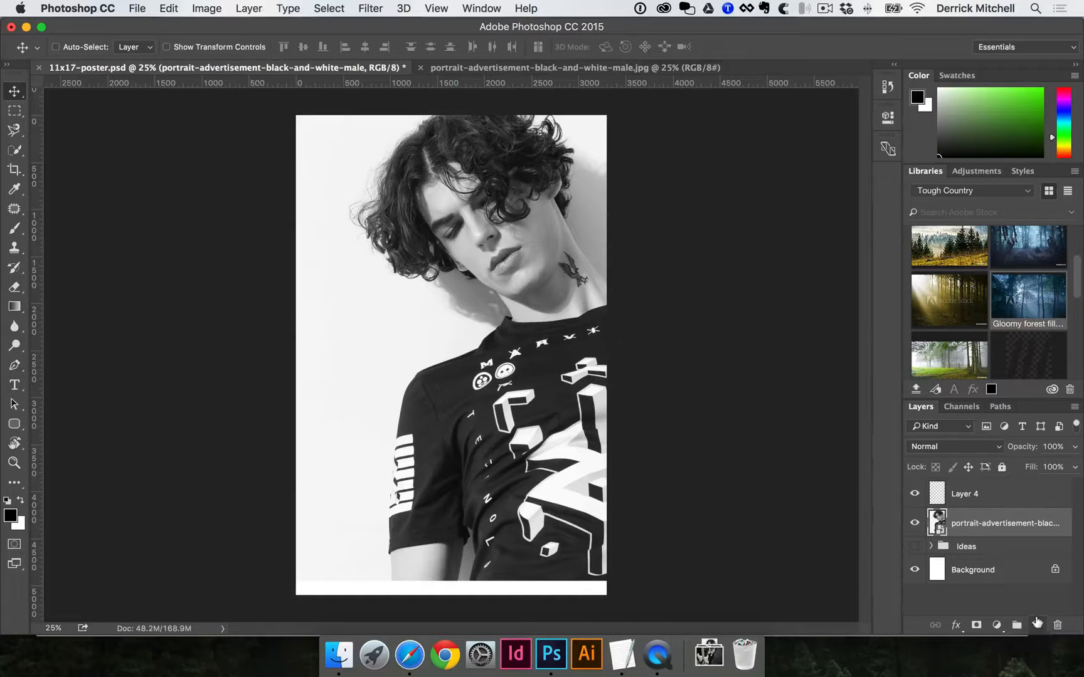
{"action": "left_click", "coordinate": [1037, 624], "text": "super"}
{"action": "left_click", "coordinate": [989, 495]}
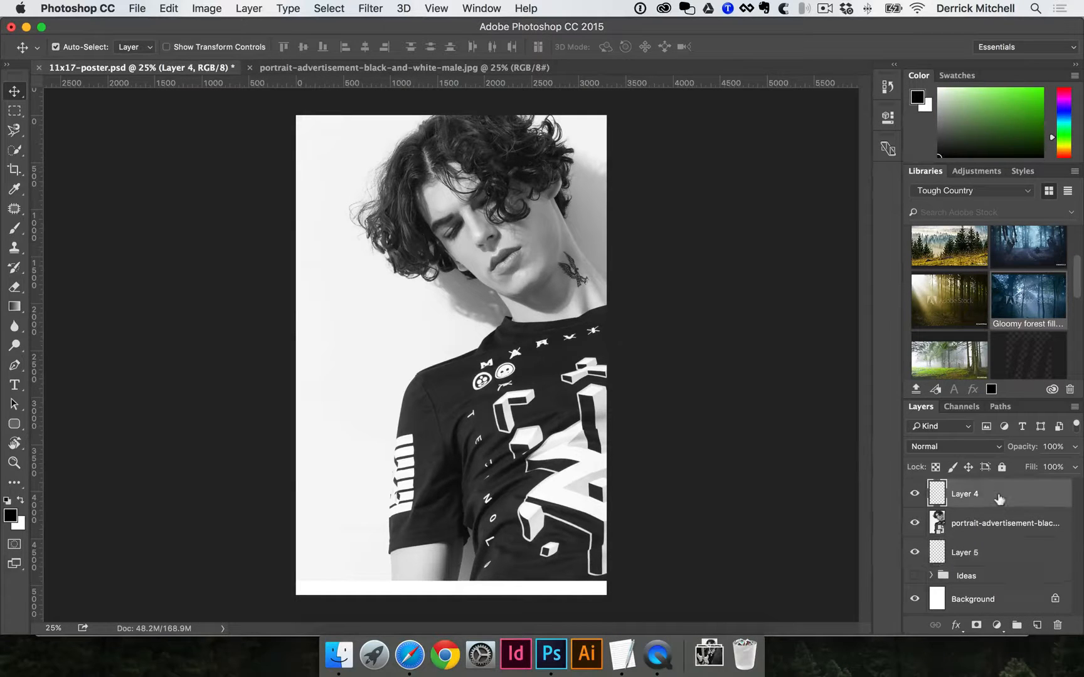
{"action": "left_click", "coordinate": [1058, 626]}
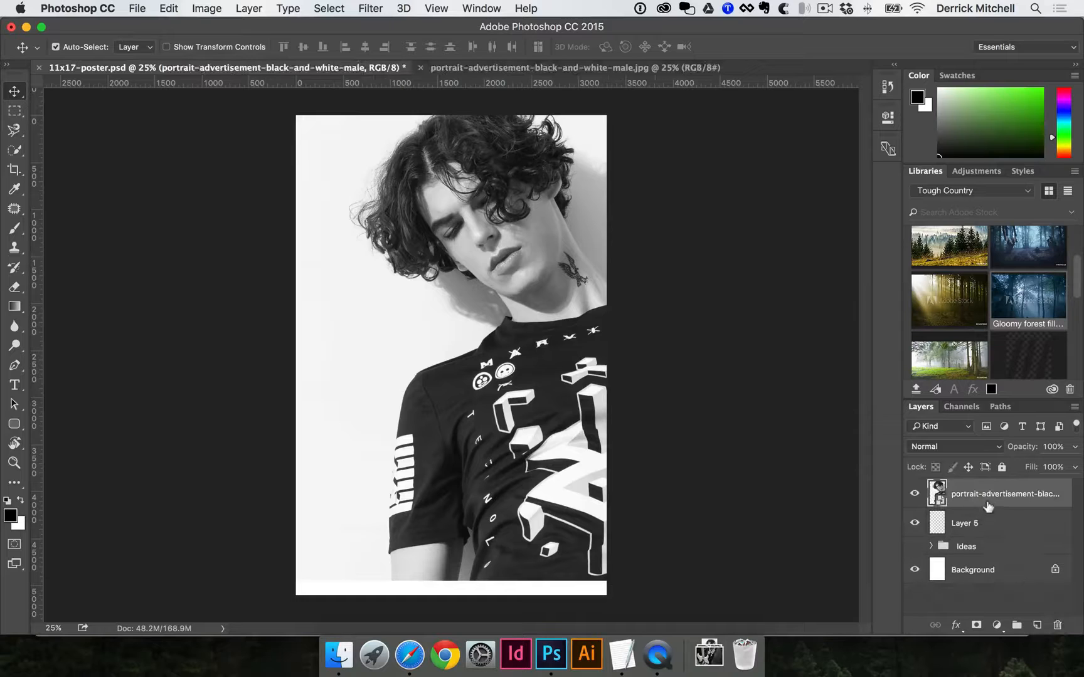
Step: Choose a bright green foreground color and fill Layer 5 with it
{"action": "left_click", "coordinate": [994, 522]}
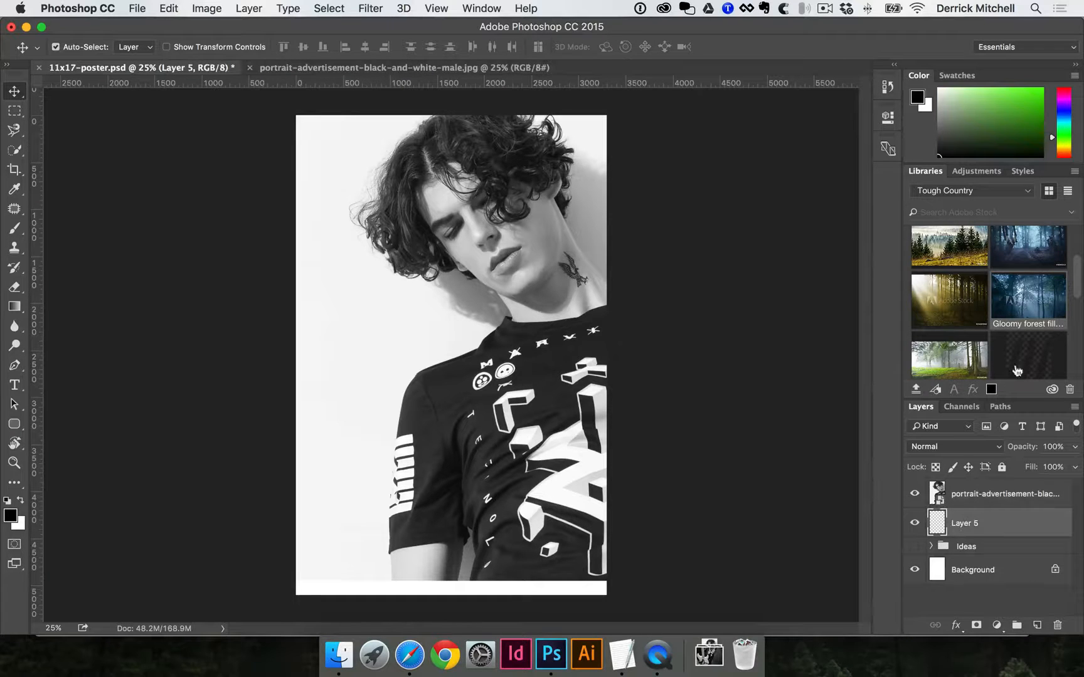
{"action": "left_click_drag", "start_coordinate": [995, 110], "coordinate": [1027, 97]}
{"action": "key", "text": "alt+BackSpace"}
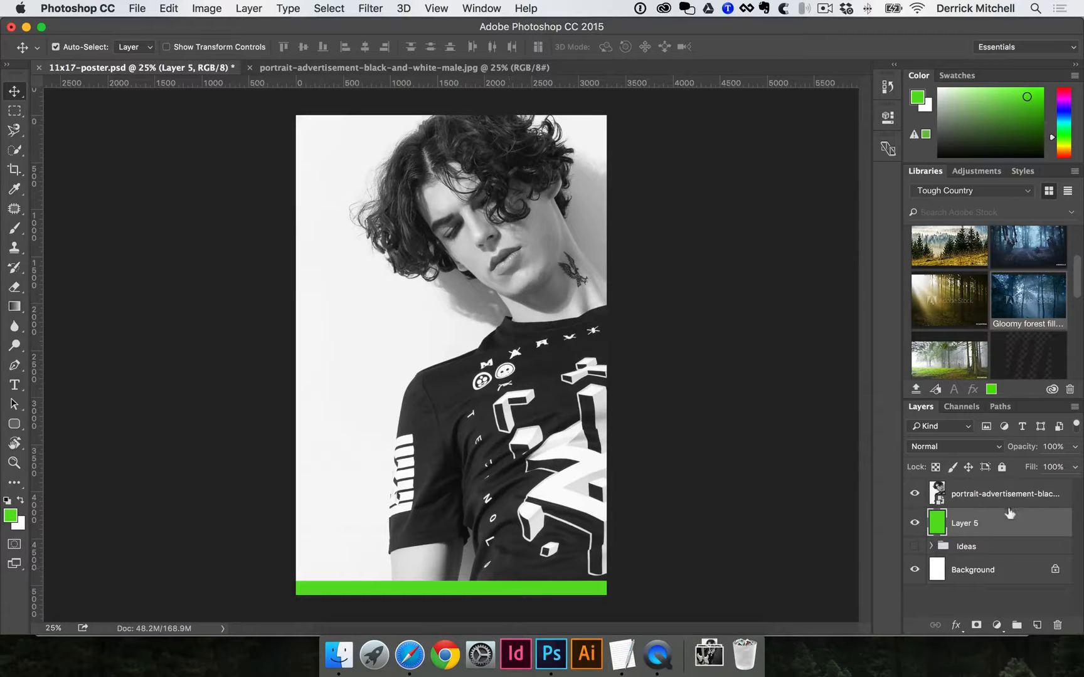
Step: Try filling Layer 5 with the white background color and inspect that color's settings without changing them
{"action": "key", "text": "super"}
{"action": "key", "text": "super+BackSpace"}
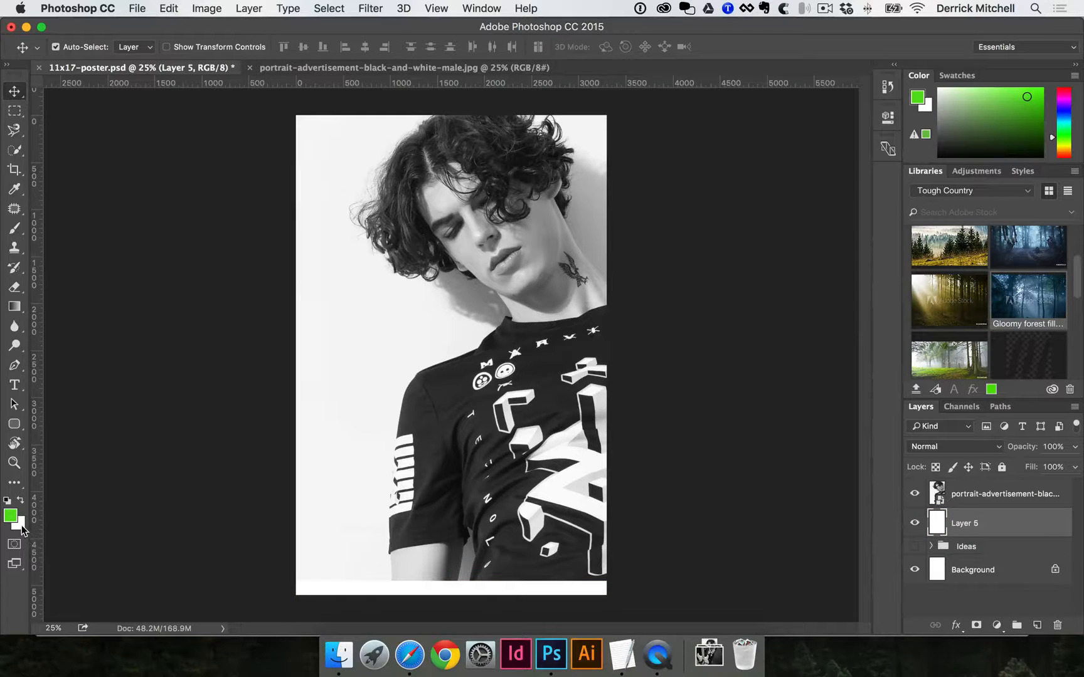
{"action": "left_click", "coordinate": [21, 530]}
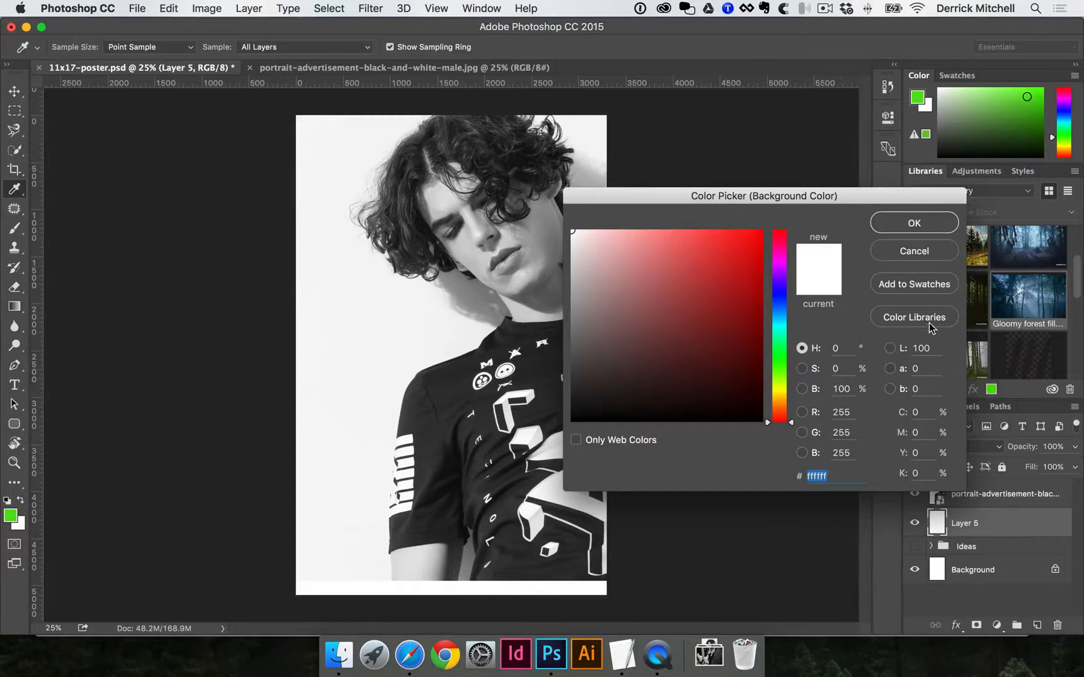
{"action": "left_click", "coordinate": [941, 254]}
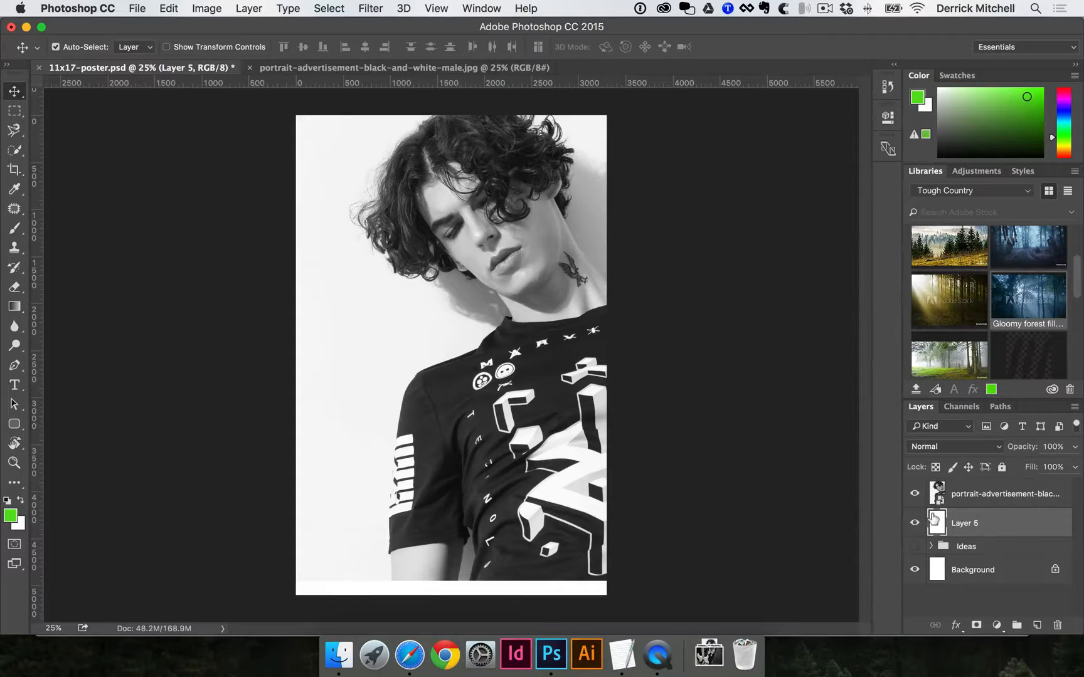
Step: Refill Layer 5 with the green foreground color and check it by briefly hiding the portrait layer
{"action": "key", "text": "alt+shift+BackSpace"}
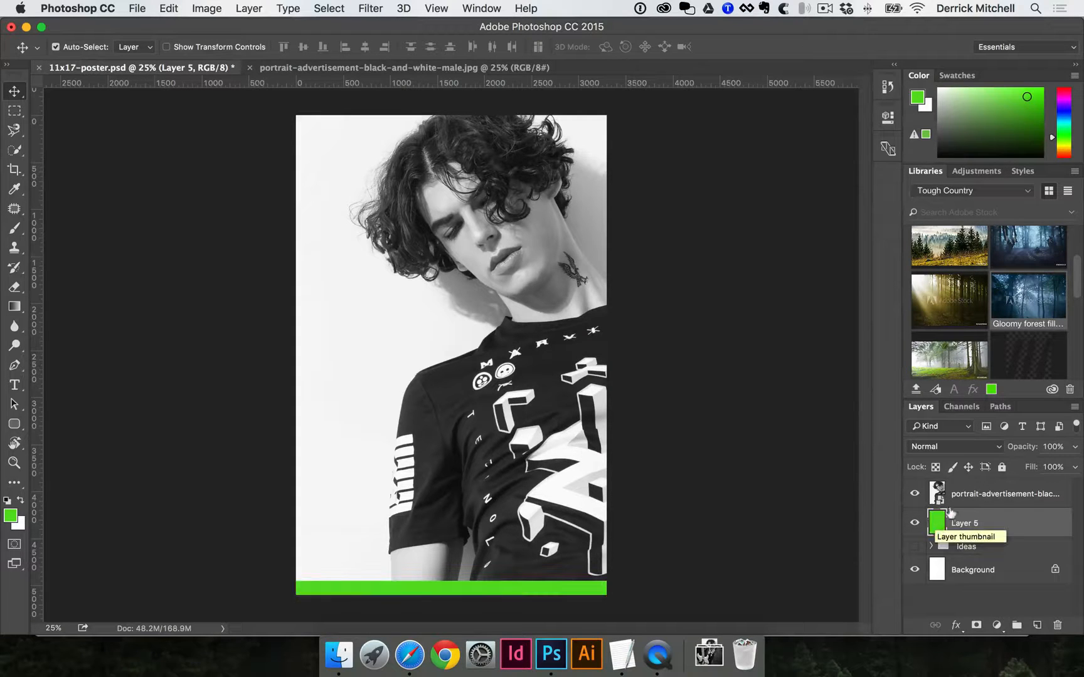
{"action": "left_click", "coordinate": [169, 8]}
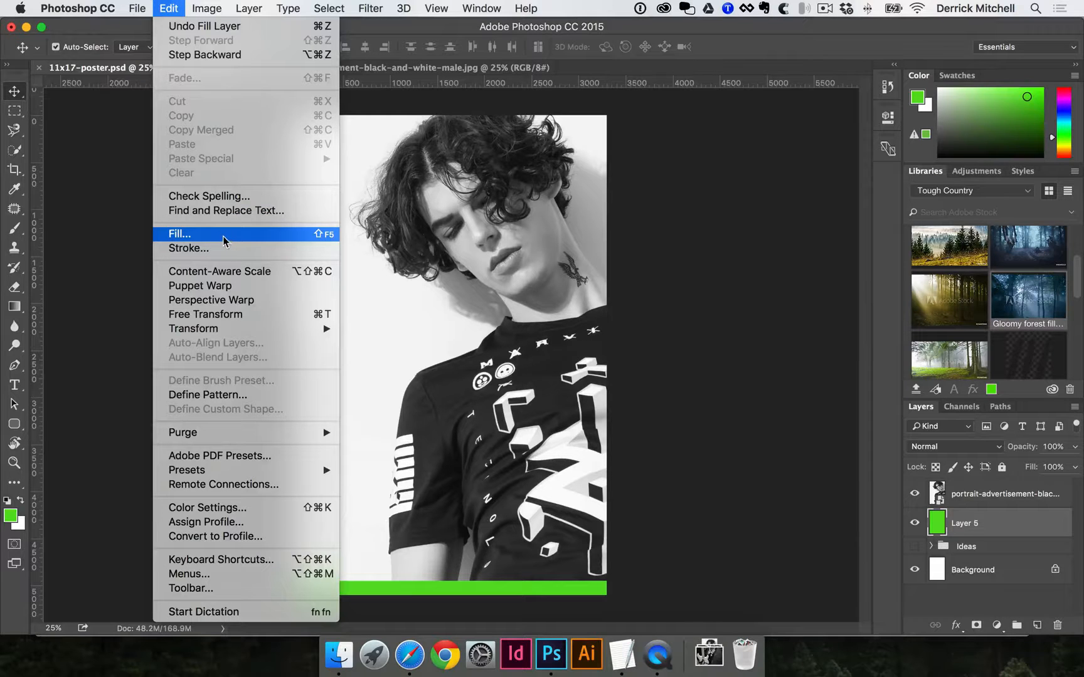
{"action": "left_click", "coordinate": [432, 297]}
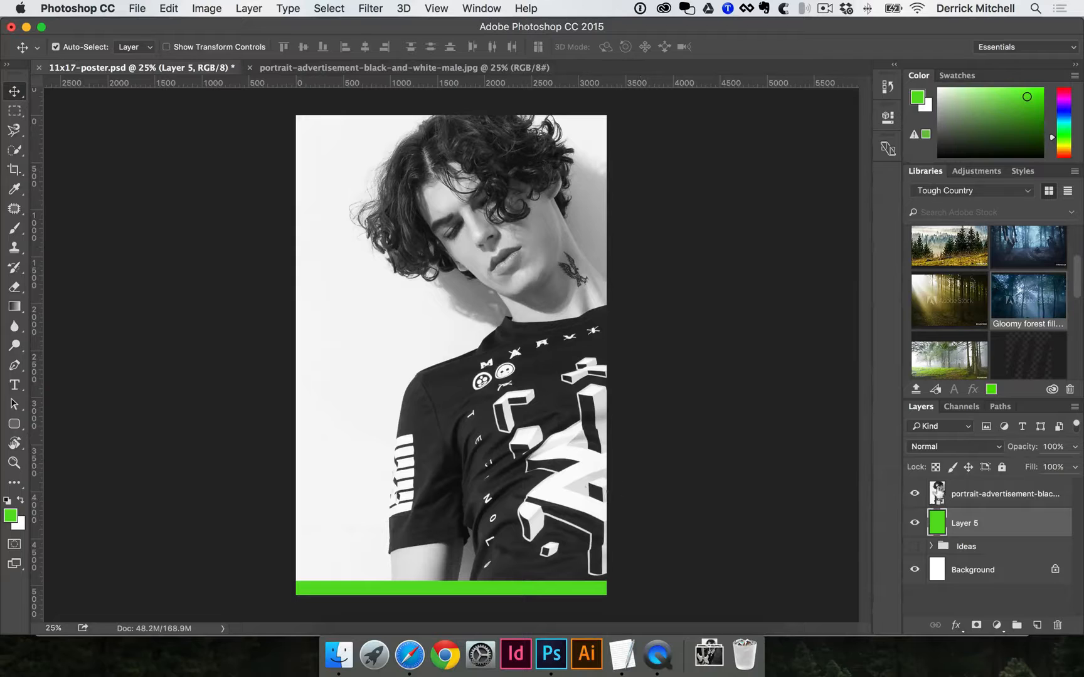
{"action": "left_click", "coordinate": [914, 493]}
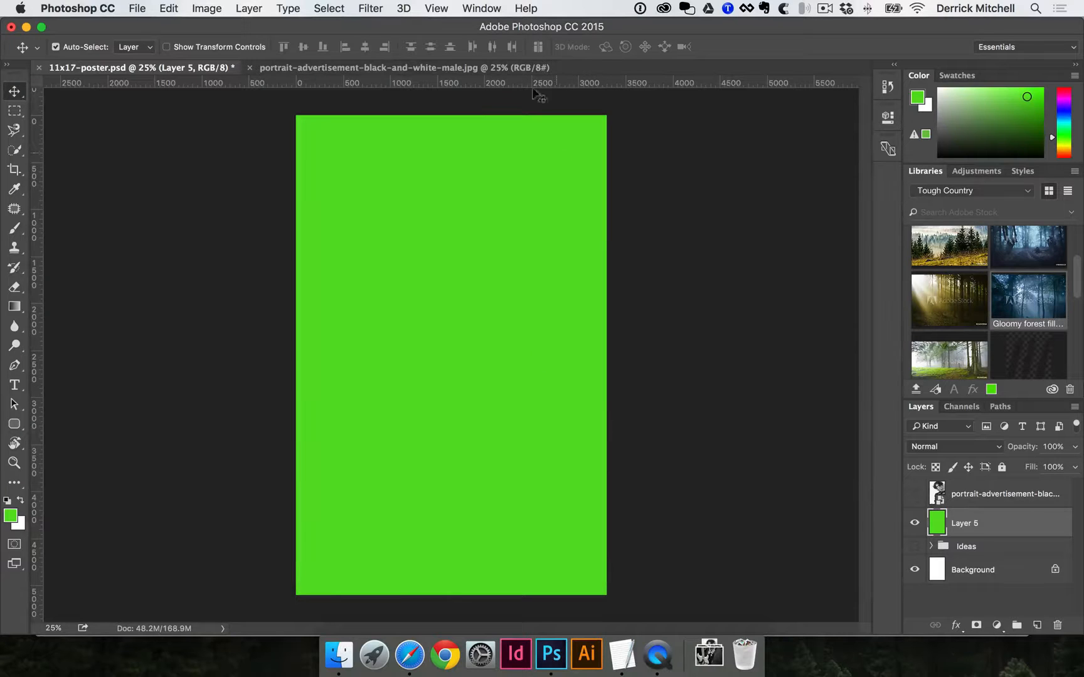
{"action": "left_click", "coordinate": [914, 493]}
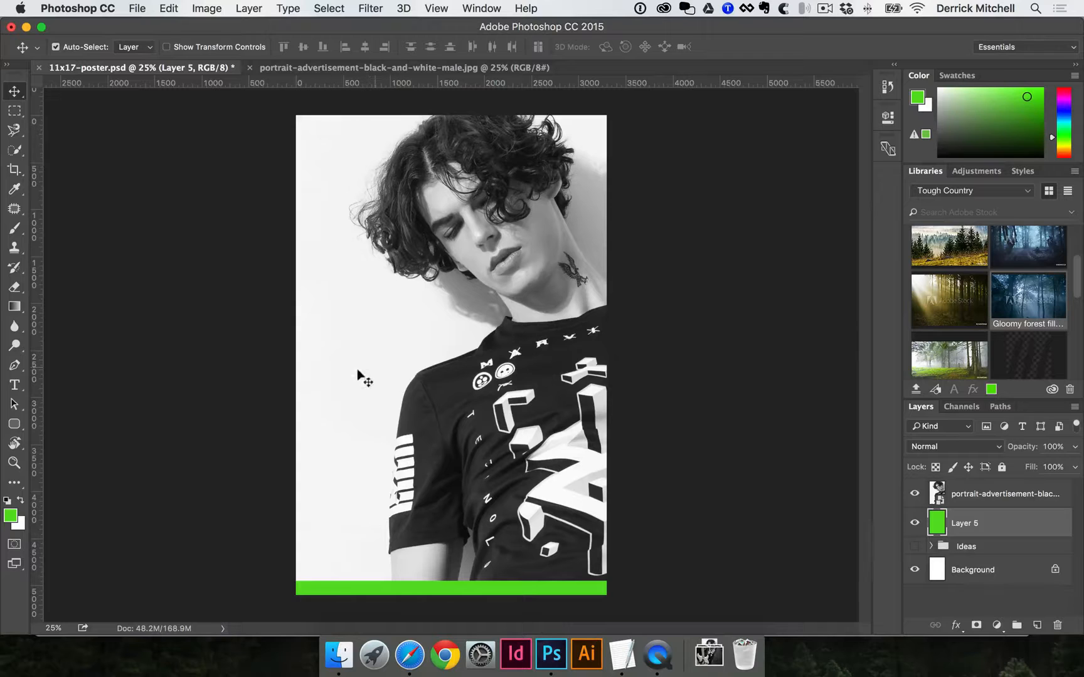
Step: Try the Dissolve and Darken blend modes on the portrait layer, and set it to Multiply
{"action": "left_click", "coordinate": [362, 300]}
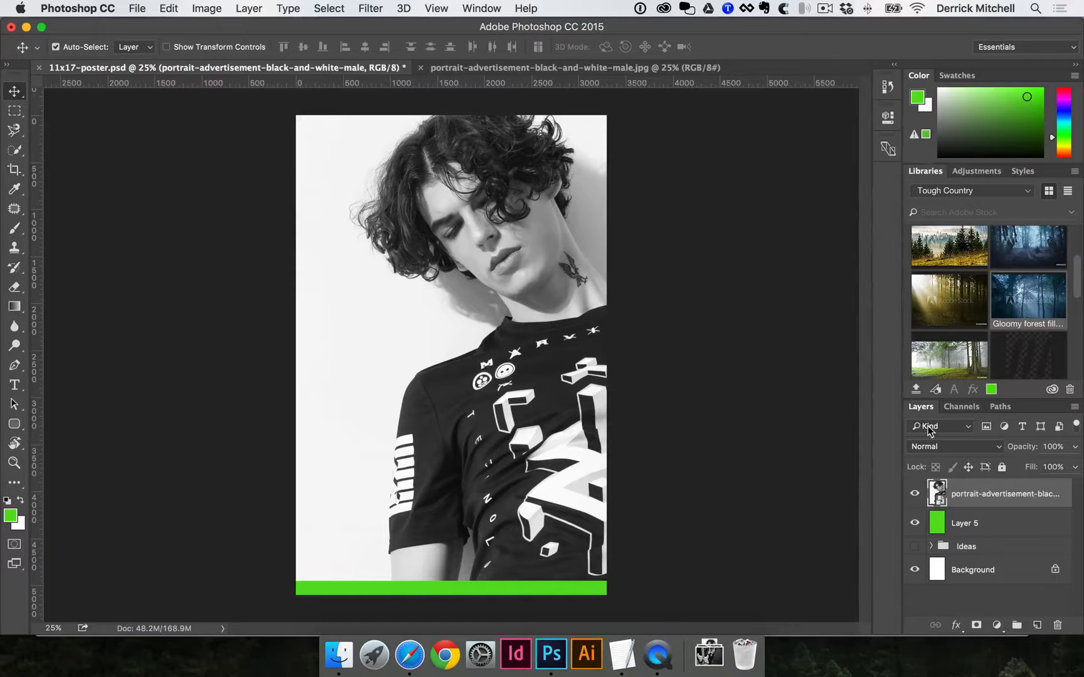
{"action": "left_click", "coordinate": [918, 451]}
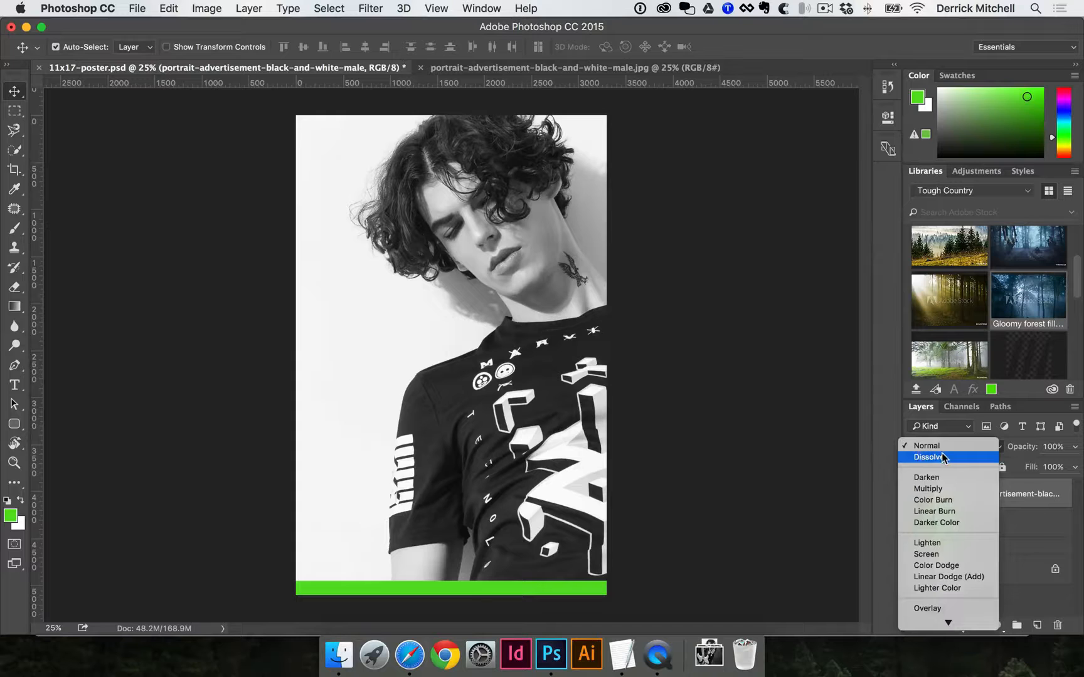
{"action": "left_click", "coordinate": [942, 457]}
{"action": "left_click", "coordinate": [944, 445]}
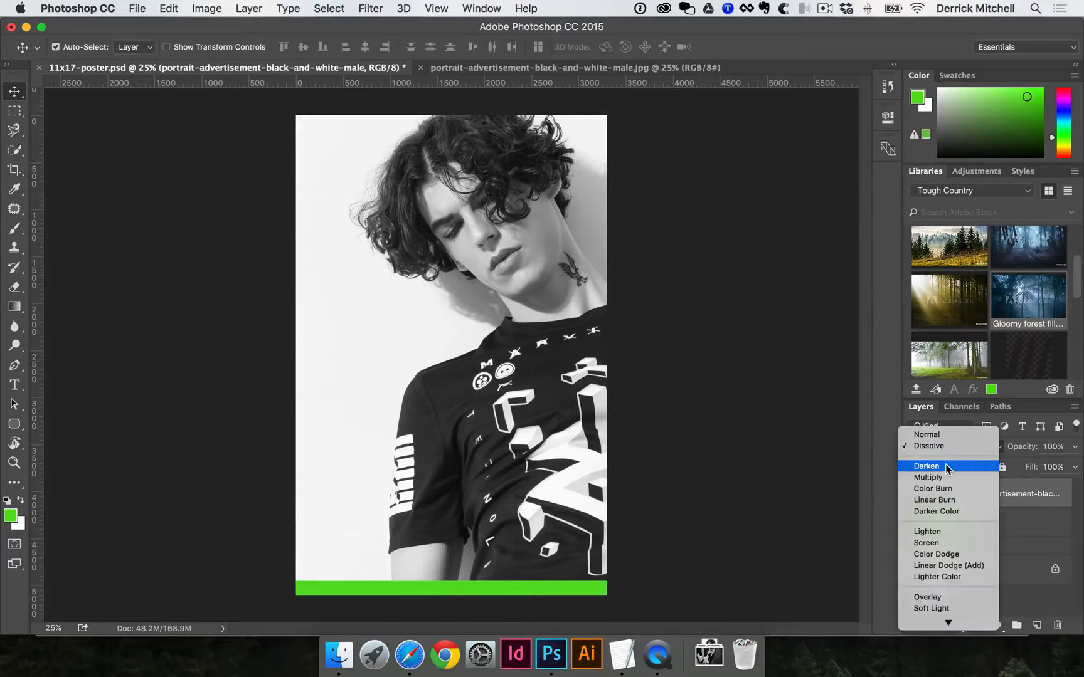
{"action": "left_click", "coordinate": [945, 466]}
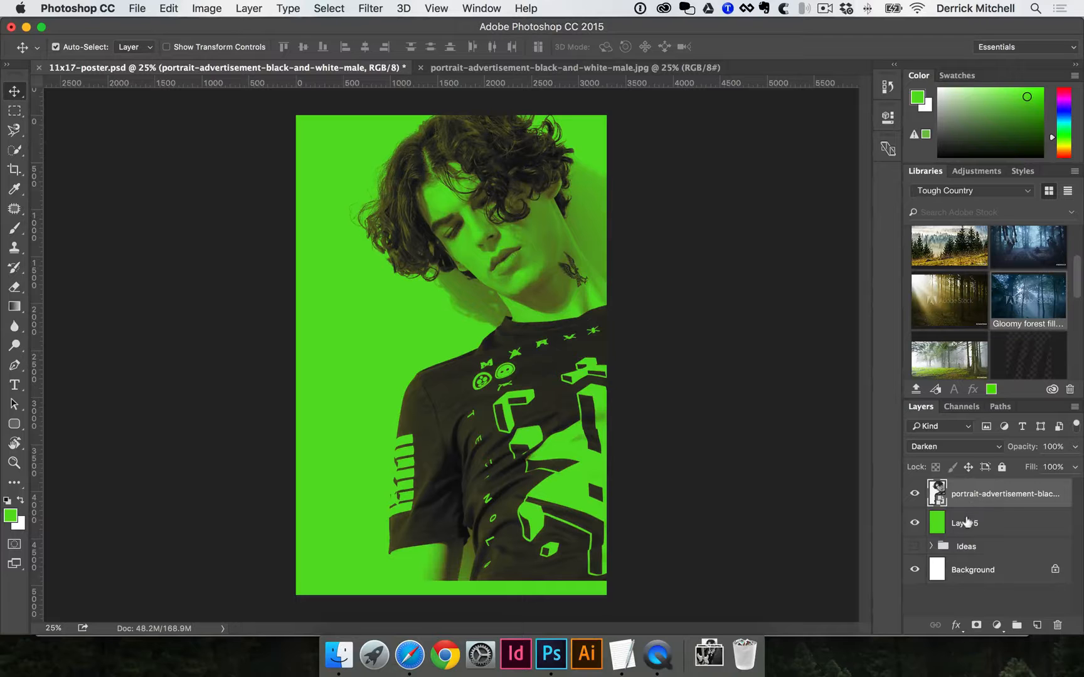
{"action": "left_click", "coordinate": [944, 446]}
{"action": "left_click", "coordinate": [944, 458]}
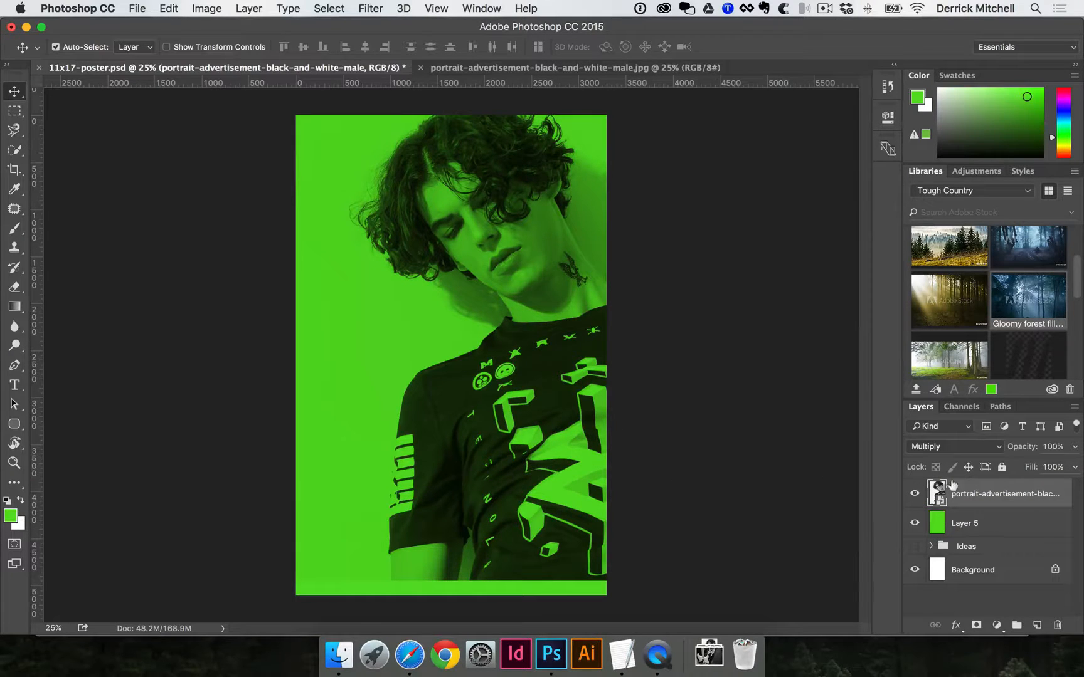
Step: Add a new layer between Layer 5 and the portrait and fill it with a vivid purple foreground color
{"action": "left_click", "coordinate": [975, 523]}
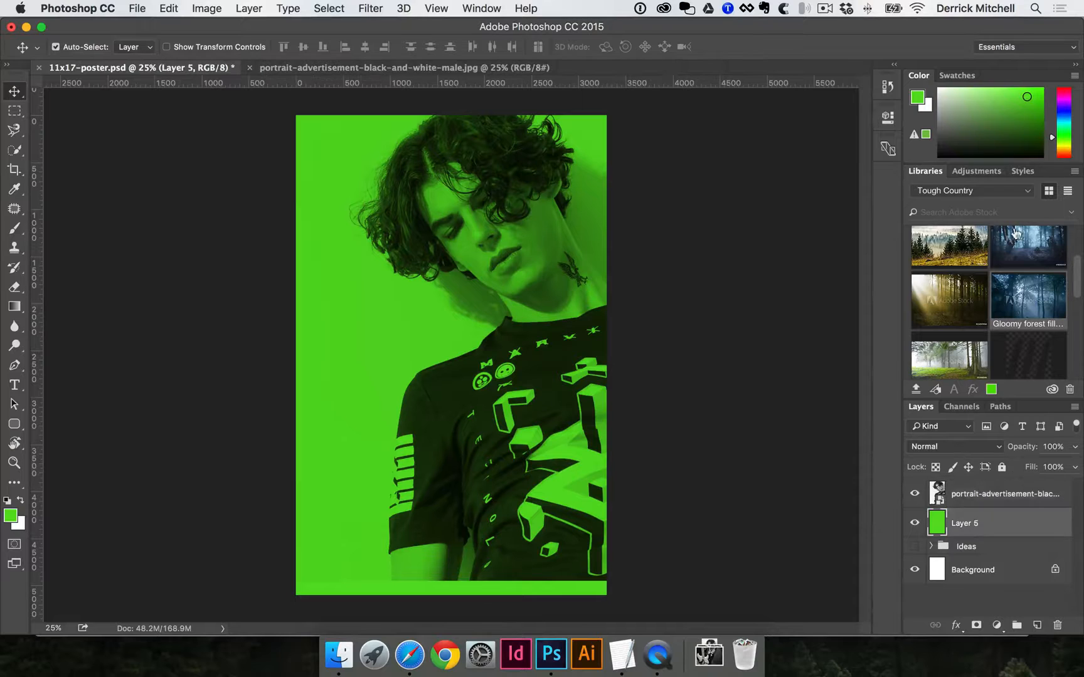
{"action": "left_click", "coordinate": [1065, 109]}
{"action": "left_click_drag", "start_coordinate": [1064, 108], "coordinate": [1064, 100]}
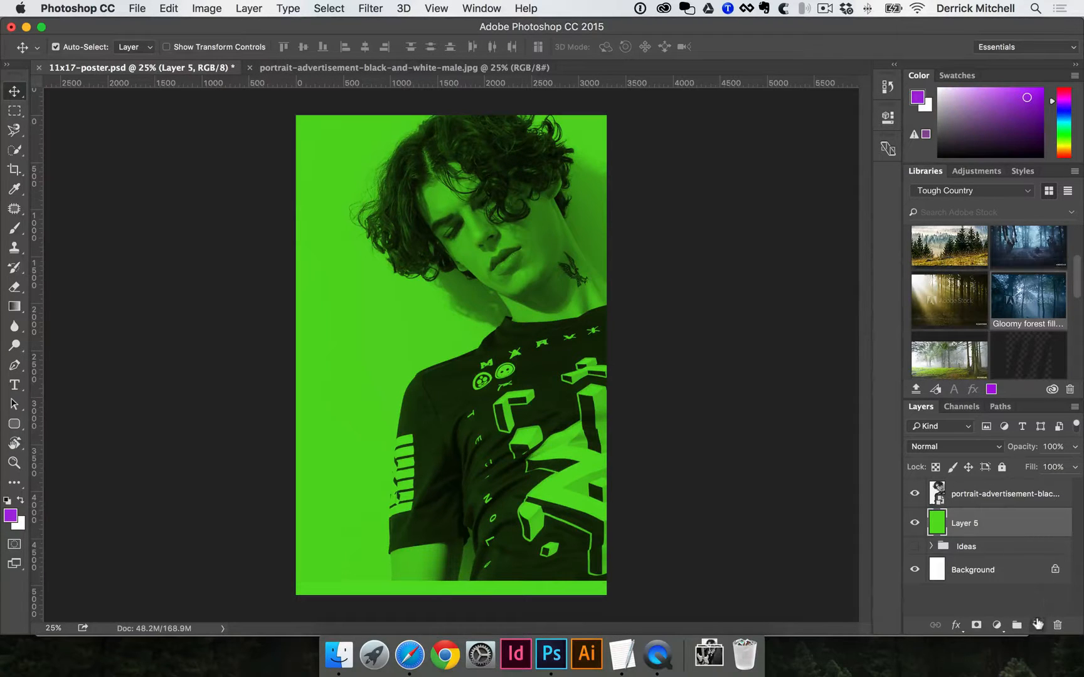
{"action": "left_click", "coordinate": [1038, 623]}
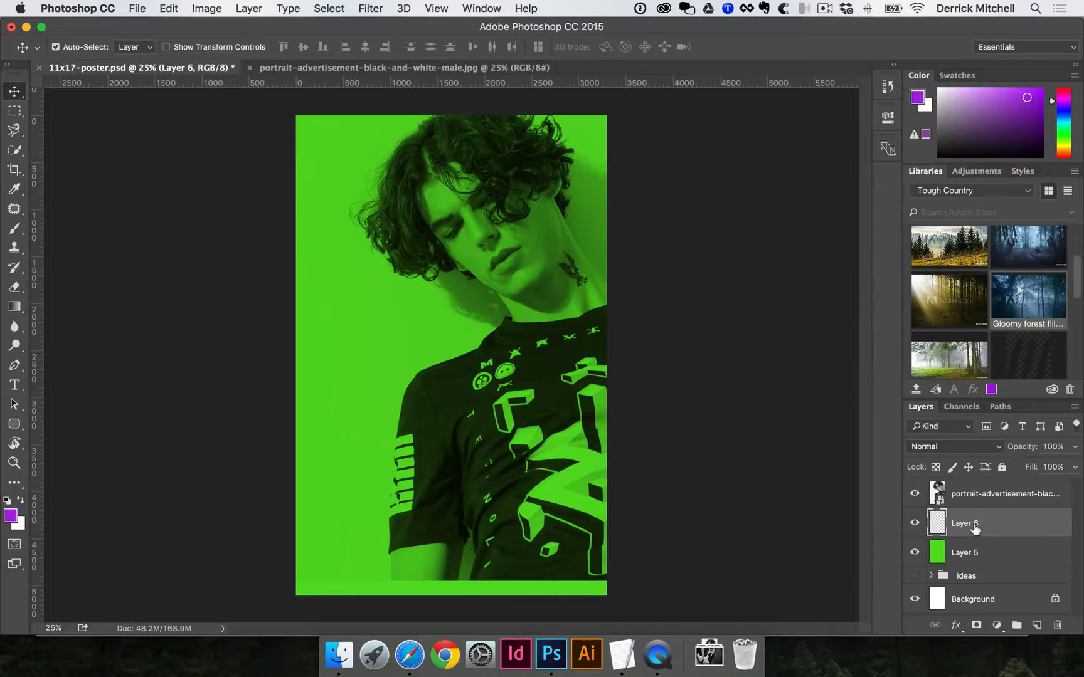
{"action": "key", "text": "alt+BackSpace"}
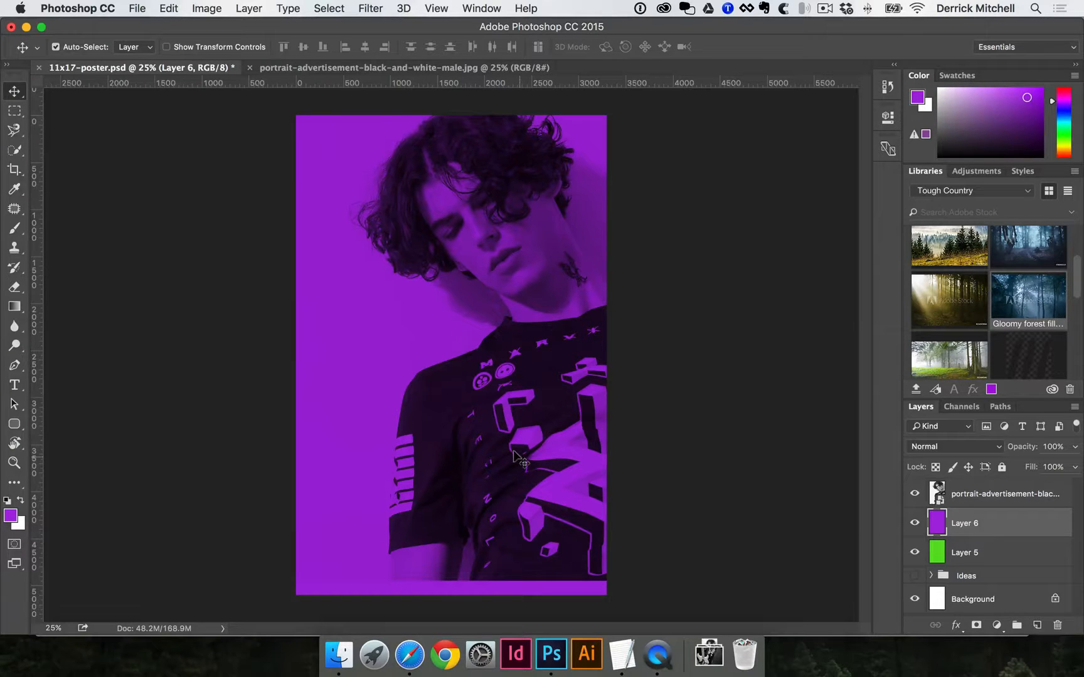
Step: Select the portrait layer, keep its blend mode at Multiply and activate the Move tool
{"action": "left_click", "coordinate": [966, 495]}
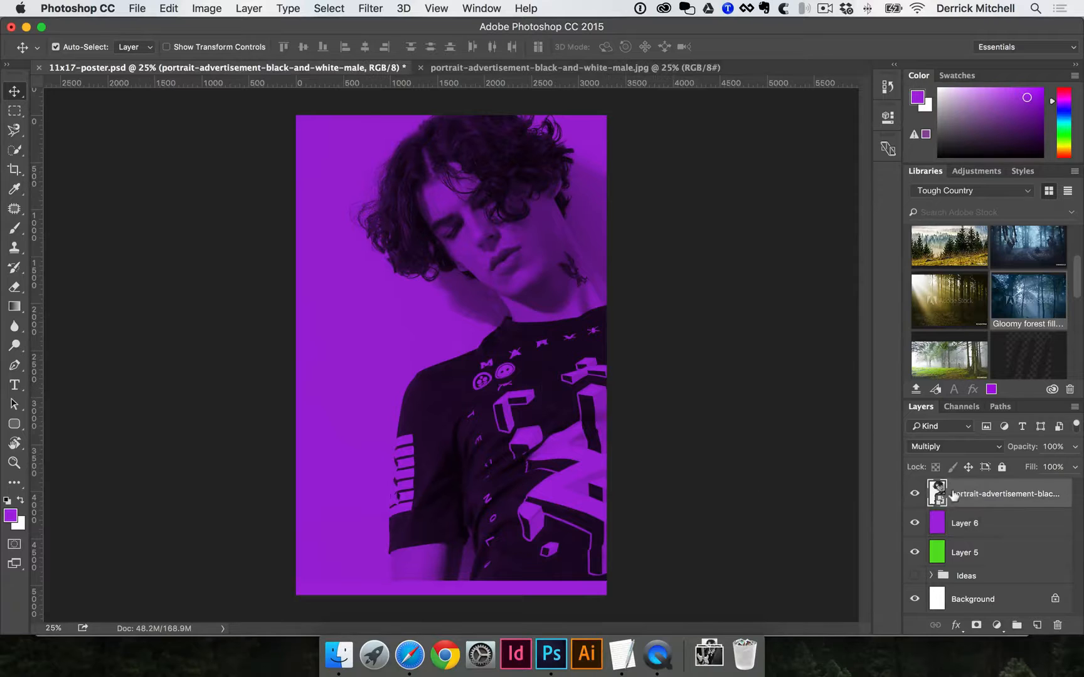
{"action": "left_click", "coordinate": [962, 449]}
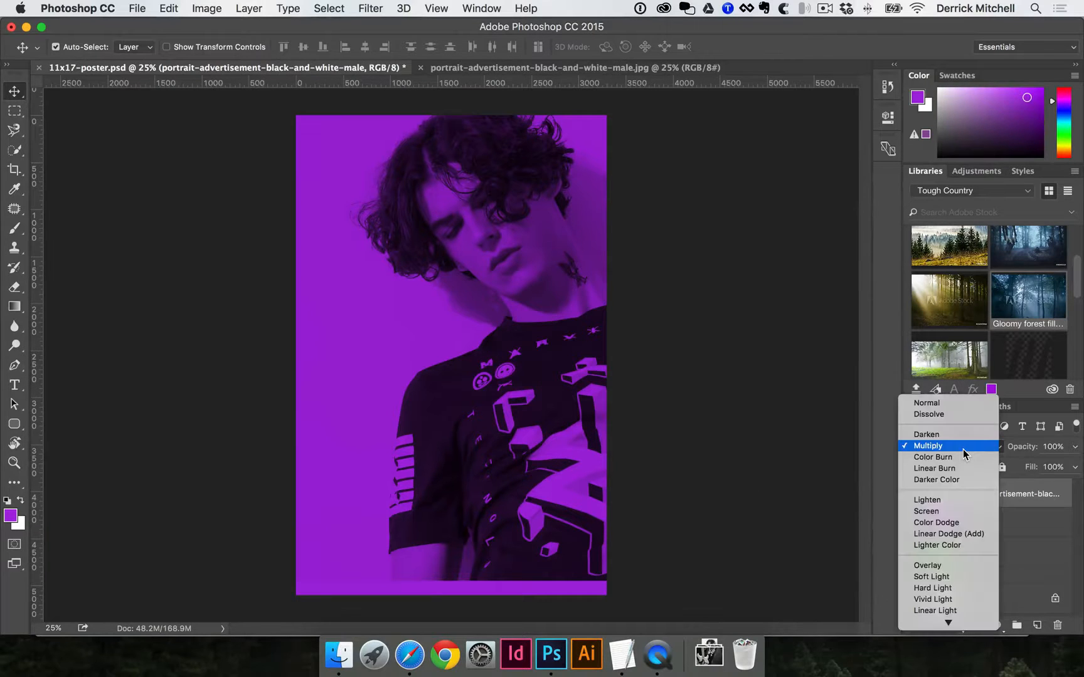
{"action": "left_click", "coordinate": [963, 448]}
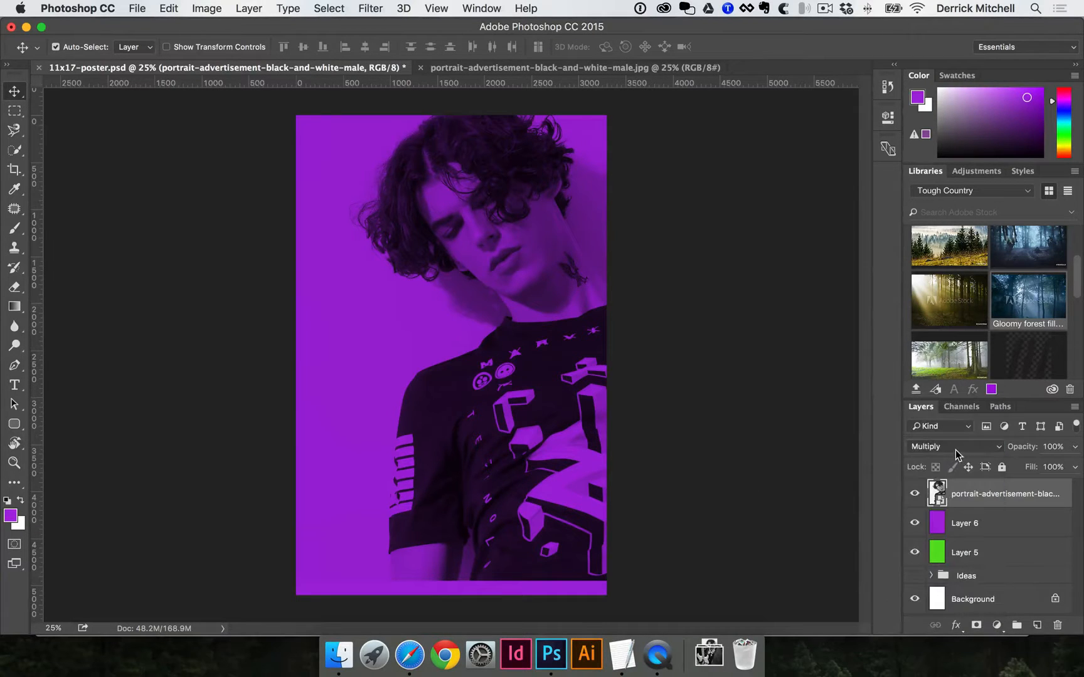
{"action": "left_click", "coordinate": [14, 91]}
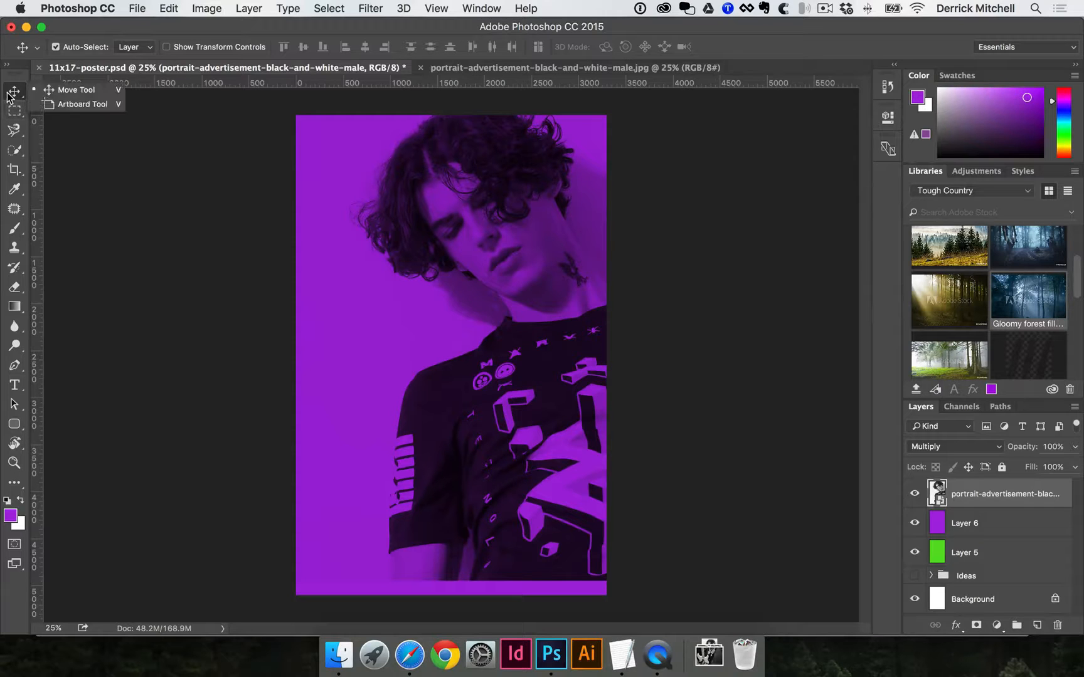
{"action": "left_click", "coordinate": [89, 94]}
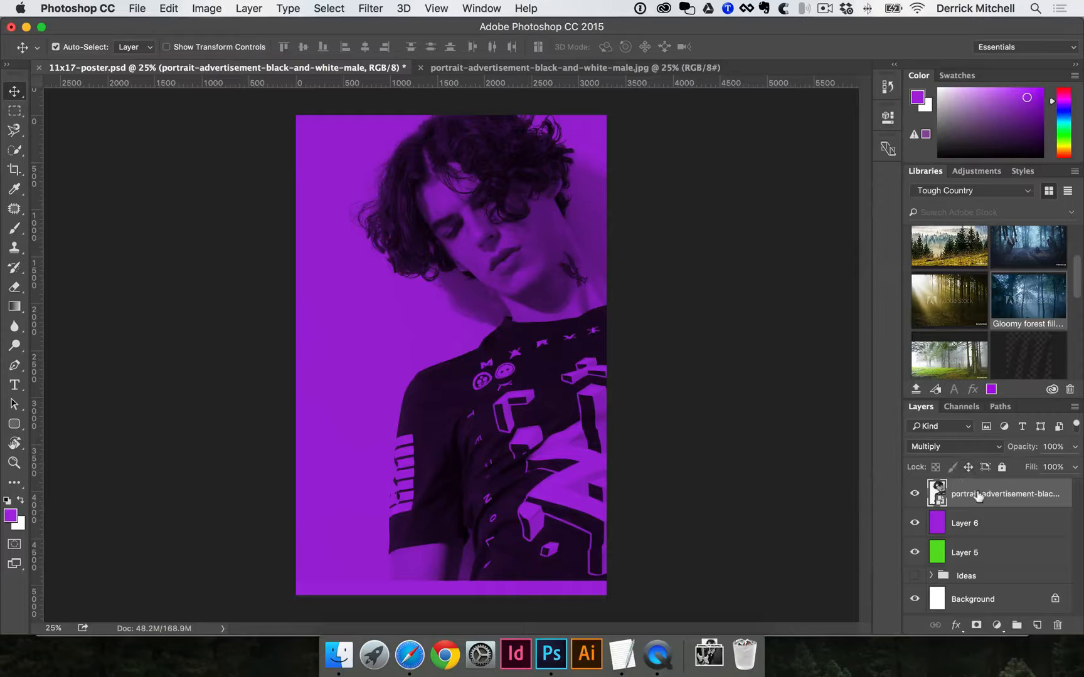
Step: Cycle the portrait layer through successive blend modes up to Linear Dodge (Add), and settle on Lighter Color
{"action": "key", "text": "shift+plus"}
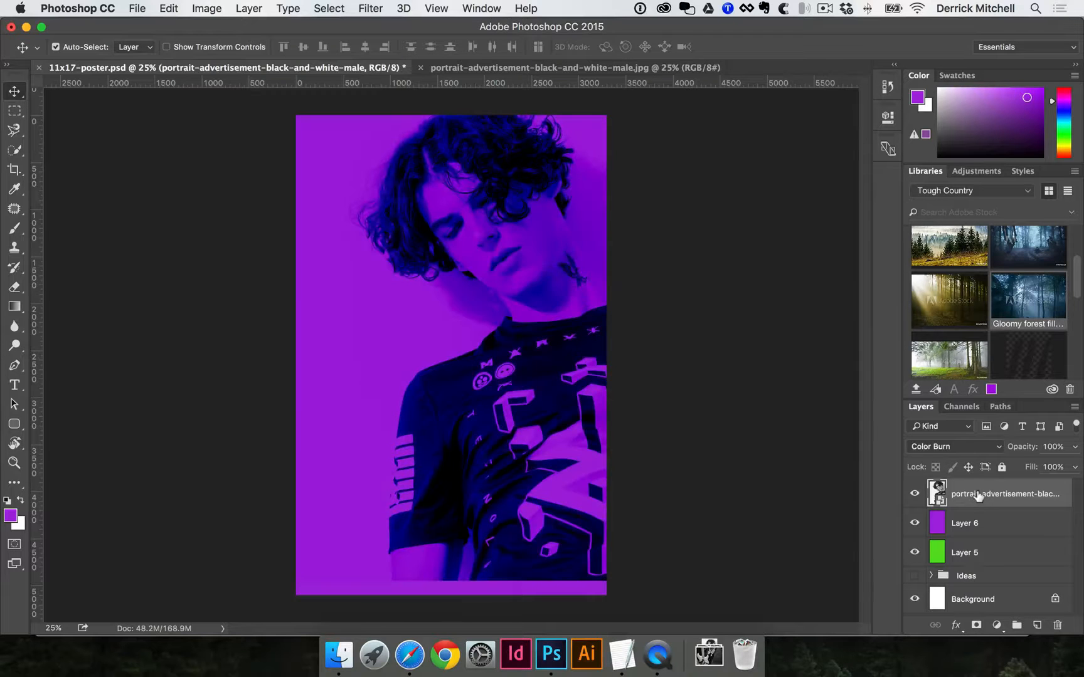
{"action": "key", "text": "shift+plus"}
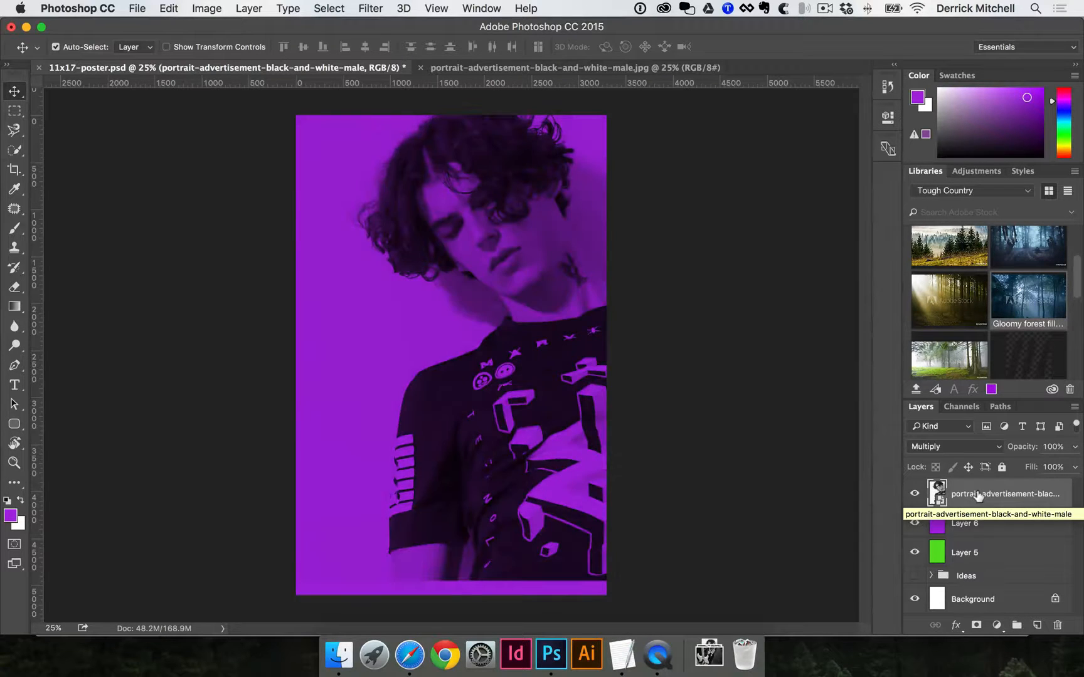
{"action": "key", "text": "shift+plus"}
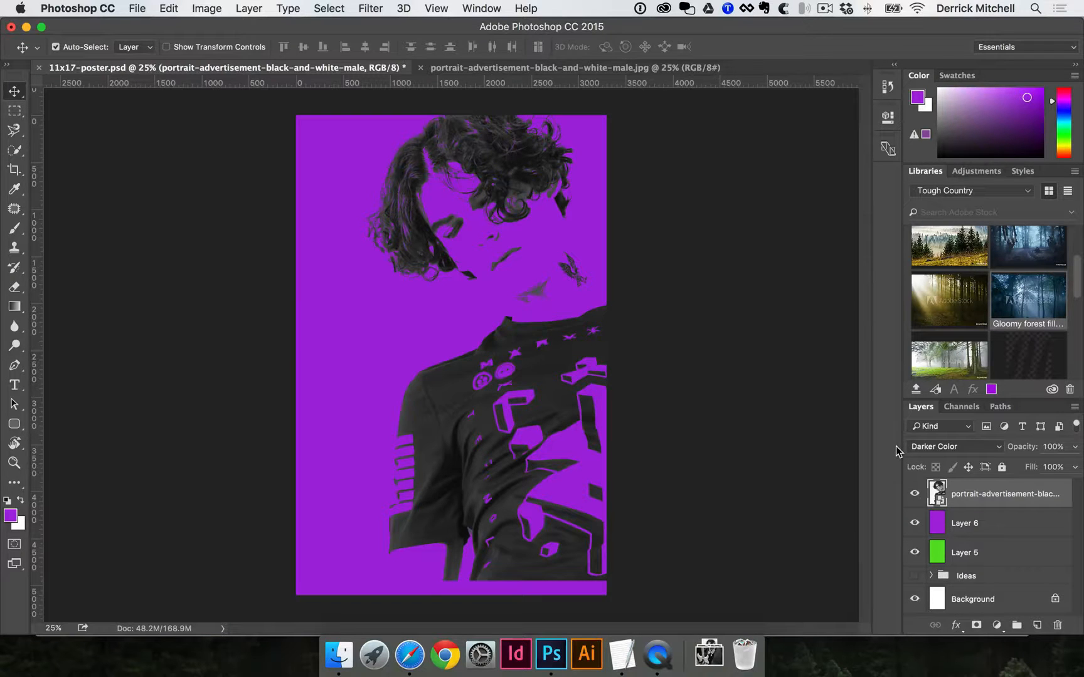
{"action": "key", "text": "shift+plus"}
{"action": "key", "text": "shift+plus"}
{"action": "key", "text": "shift+plus"}
{"action": "key", "text": "shift+plus"}
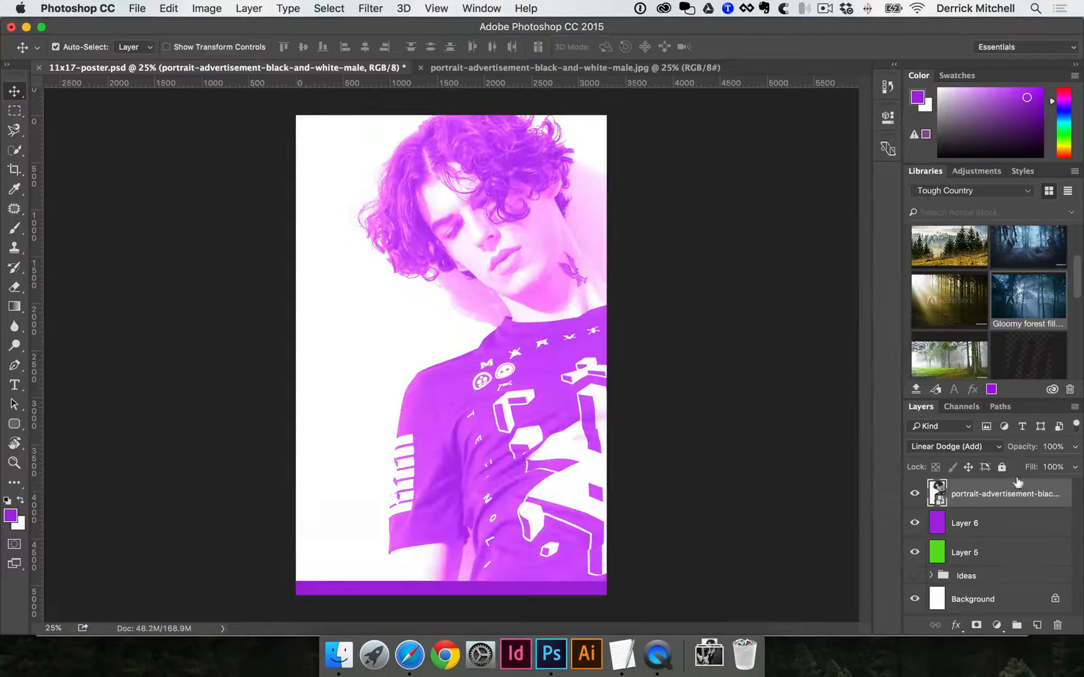
{"action": "left_click", "coordinate": [985, 447]}
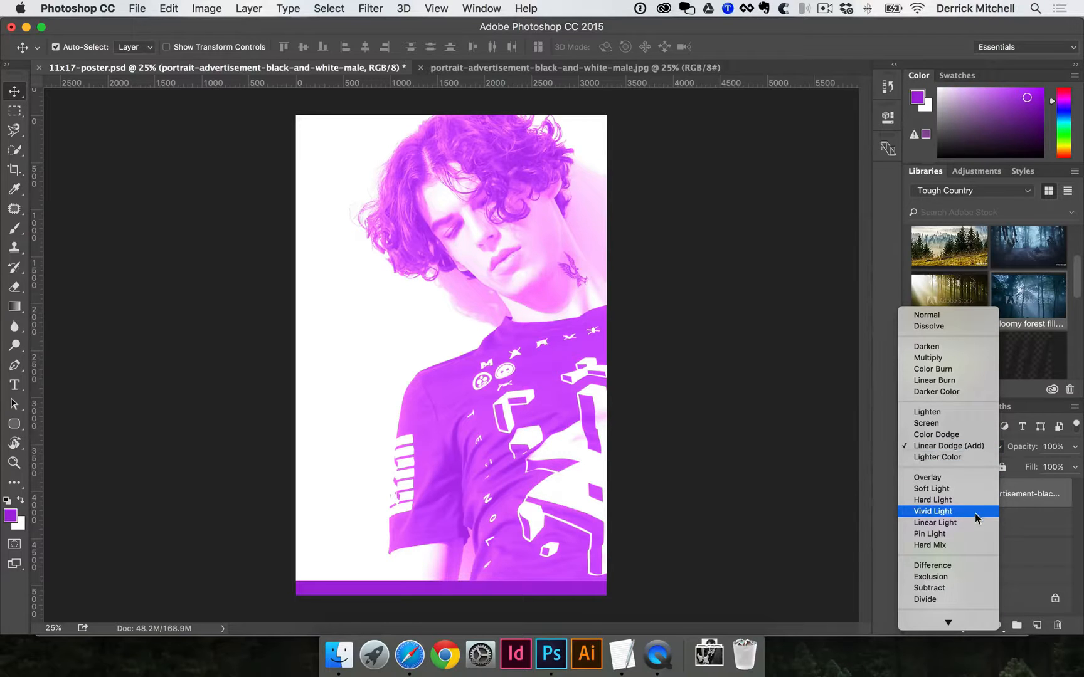
{"action": "left_click", "coordinate": [966, 457]}
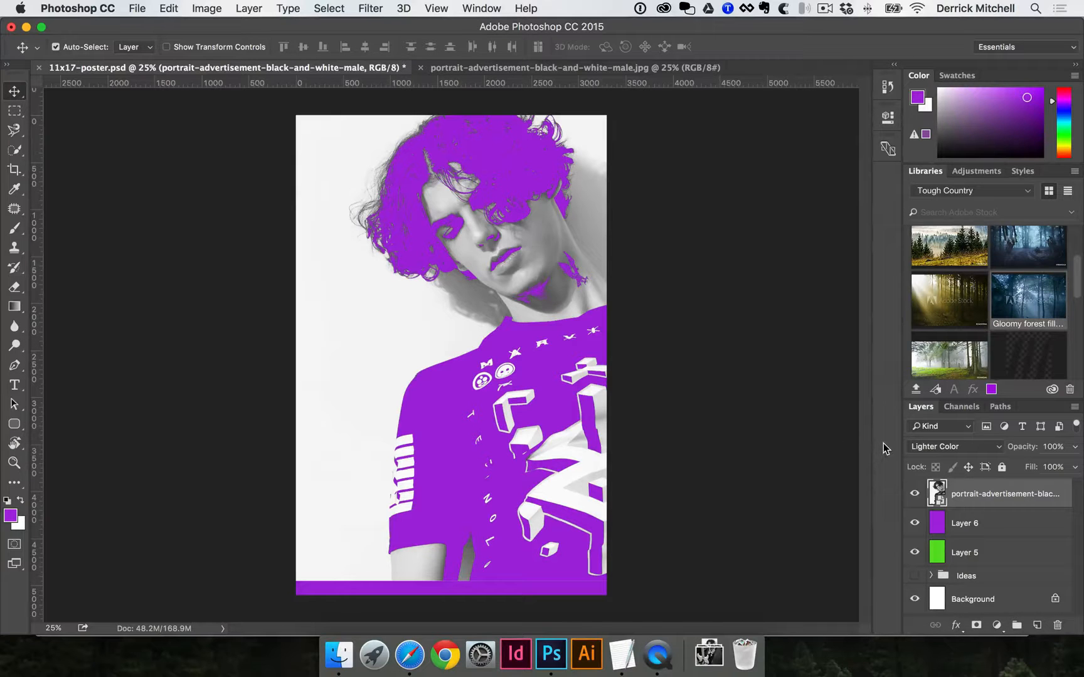
Step: Cycle the portrait layer through the remaining blend modes, including Hard Light, Difference and Saturation, and set it to Normal
{"action": "key", "text": "shift+plus"}
{"action": "key", "text": "shift+plus"}
{"action": "key", "text": "shift+plus"}
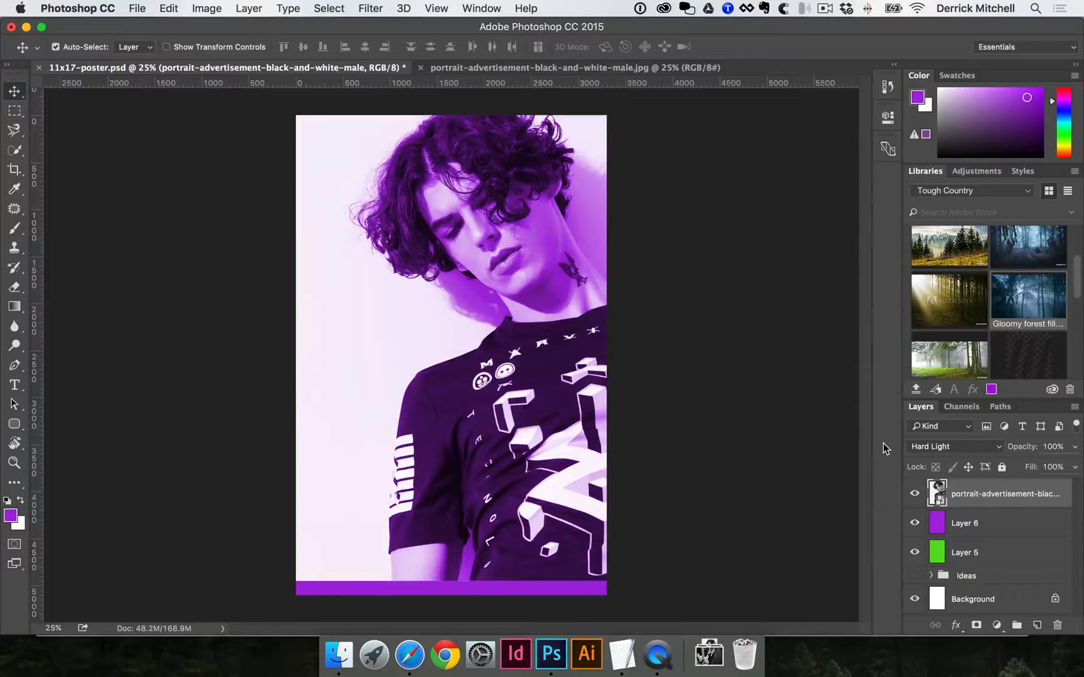
{"action": "key", "text": "shift+plus"}
{"action": "key", "text": "shift+plus"}
{"action": "key", "text": "shift+plus"}
{"action": "key", "text": "shift+plus"}
{"action": "key", "text": "shift+plus"}
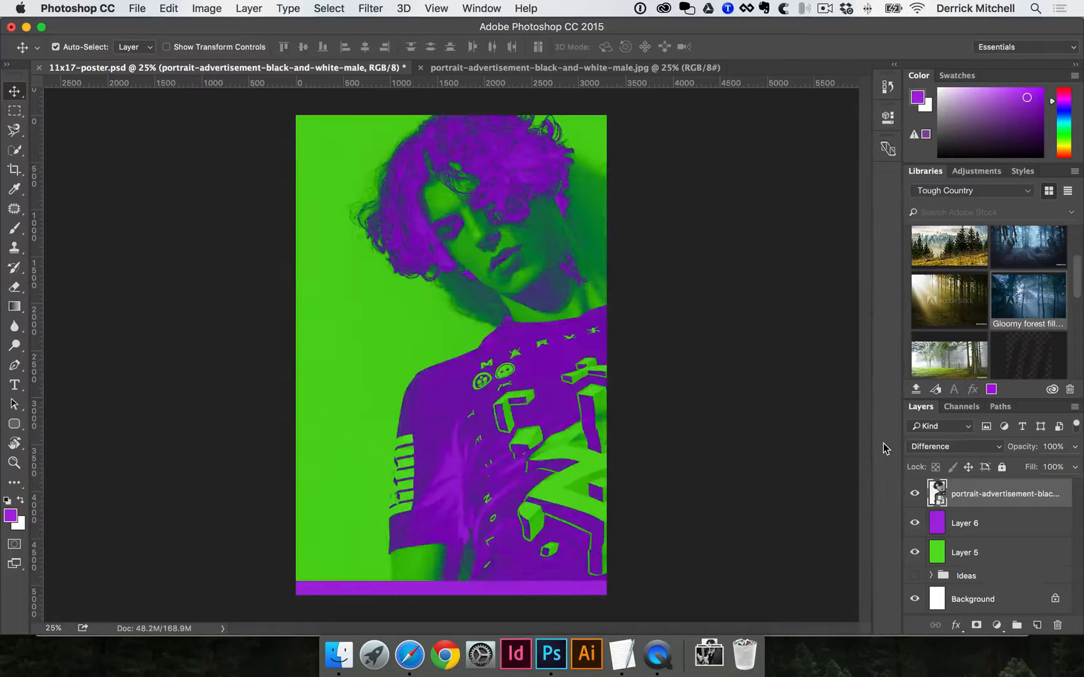
{"action": "key", "text": "shift+plus"}
{"action": "key", "text": "shift+plus"}
{"action": "key", "text": "shift+plus"}
{"action": "key", "text": "shift+plus"}
{"action": "key", "text": "shift+plus"}
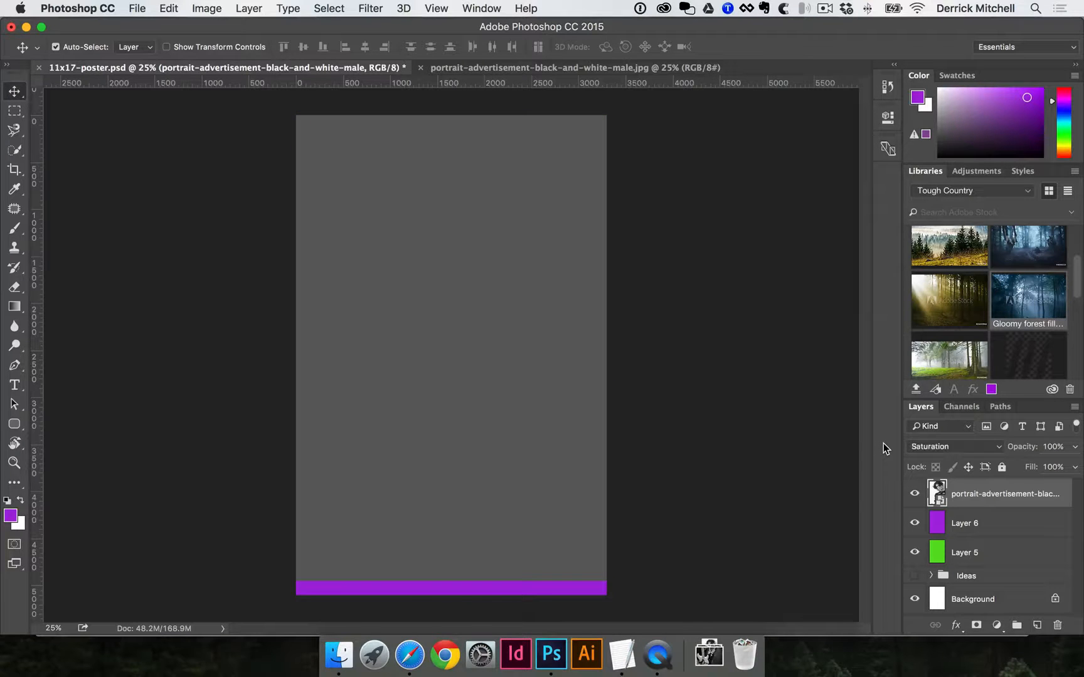
{"action": "key", "text": "shift+plus"}
{"action": "key", "text": "shift+plus"}
{"action": "key", "text": "shift+plus"}
{"action": "key", "text": "shift+plus"}
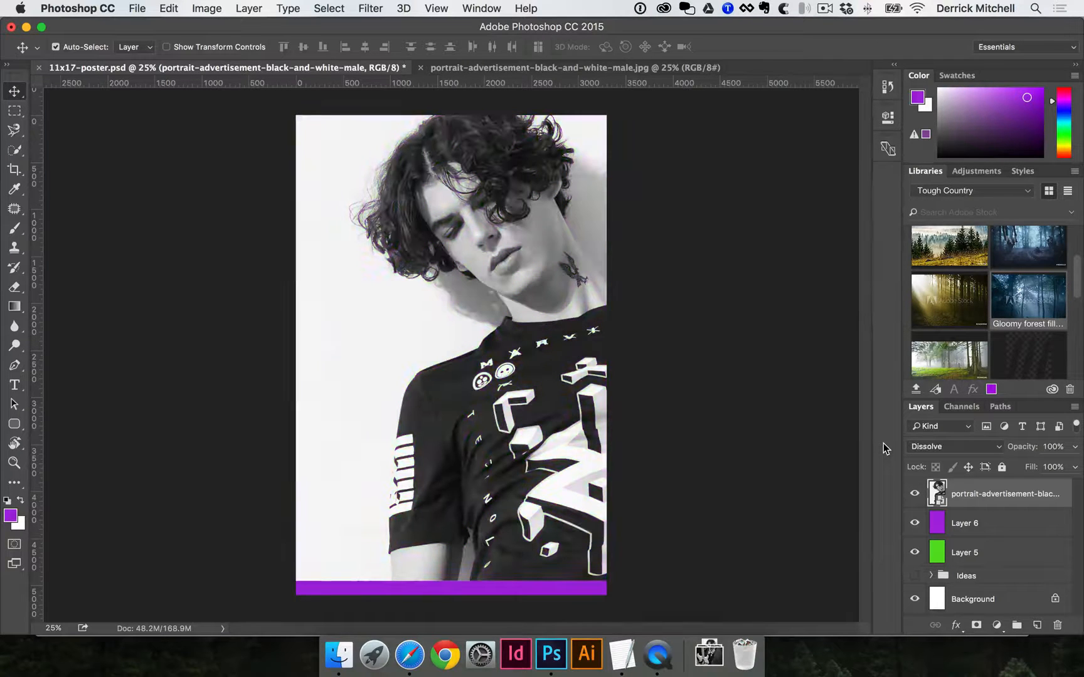
{"action": "key", "text": "shift+minus"}
Step: Draw a rough freehand Lasso selection around the man's head, neck, shirt and arm on the portrait layer
{"action": "key", "text": "l"}
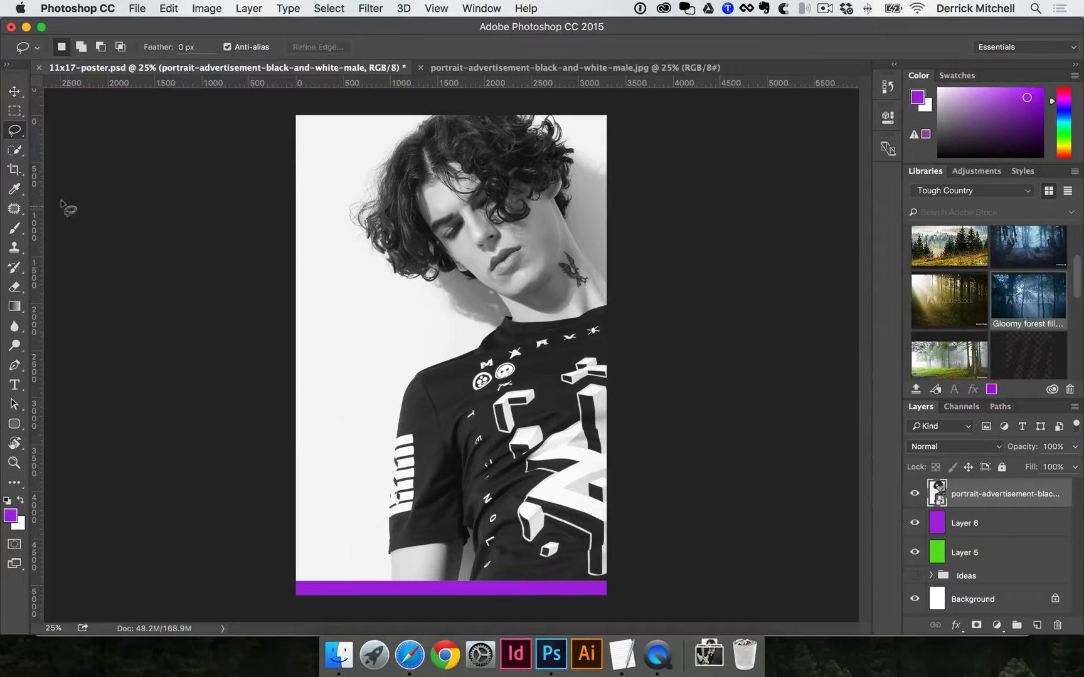
{"action": "left_click", "coordinate": [16, 131]}
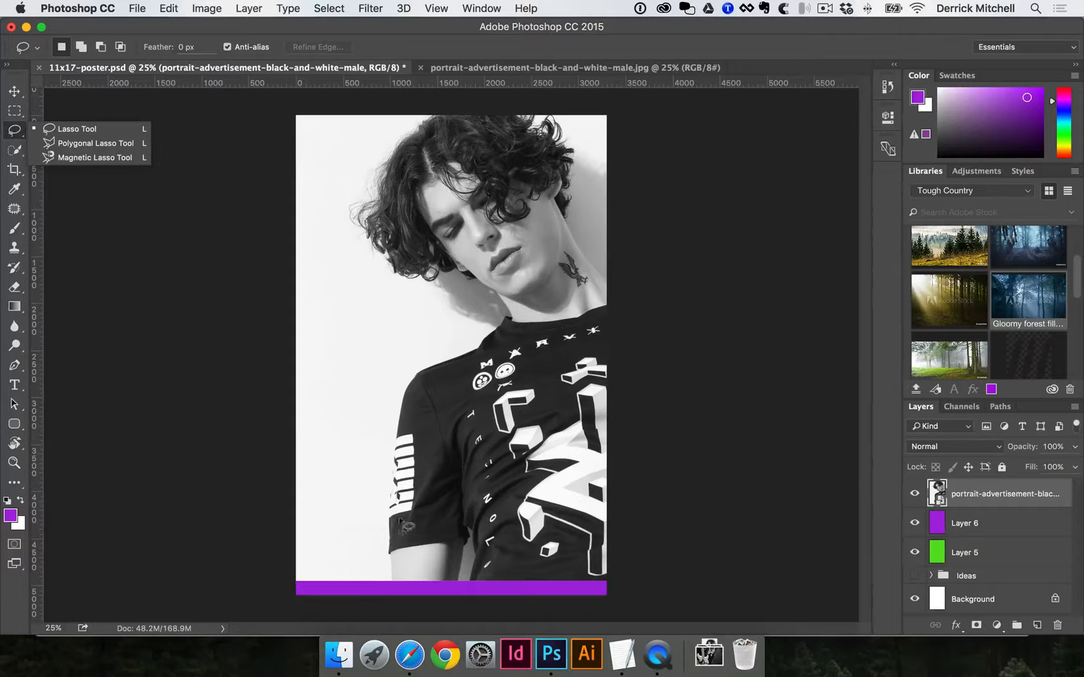
{"action": "left_click", "coordinate": [399, 537]}
{"action": "mouse_move", "coordinate": [394, 577]}
{"action": "left_mouse_down"}
{"action": "mouse_move", "coordinate": [387, 464]}
{"action": "mouse_move", "coordinate": [400, 400]}
{"action": "mouse_move", "coordinate": [412, 377]}
{"action": "mouse_move", "coordinate": [474, 347]}
{"action": "mouse_move", "coordinate": [507, 313]}
{"action": "mouse_move", "coordinate": [488, 270]}
{"action": "mouse_move", "coordinate": [380, 238]}
{"action": "mouse_move", "coordinate": [385, 161]}
{"action": "mouse_move", "coordinate": [435, 141]}
{"action": "mouse_move", "coordinate": [494, 135]}
{"action": "mouse_move", "coordinate": [542, 180]}
{"action": "mouse_move", "coordinate": [554, 245]}
{"action": "mouse_move", "coordinate": [622, 355]}
{"action": "mouse_move", "coordinate": [621, 515]}
{"action": "mouse_move", "coordinate": [611, 591]}
{"action": "mouse_move", "coordinate": [459, 589]}
{"action": "left_mouse_up"}
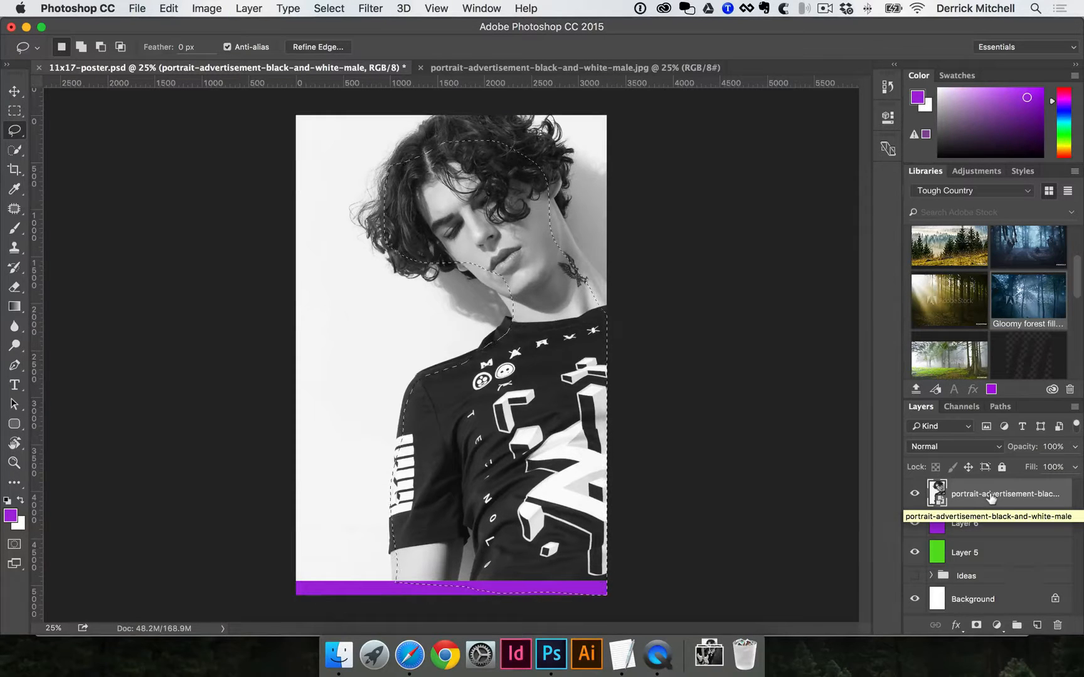
Step: Copy the selected figure to its own layer with the original portrait layer hidden, and try moving the cutout sideways
{"action": "key", "text": "super+j"}
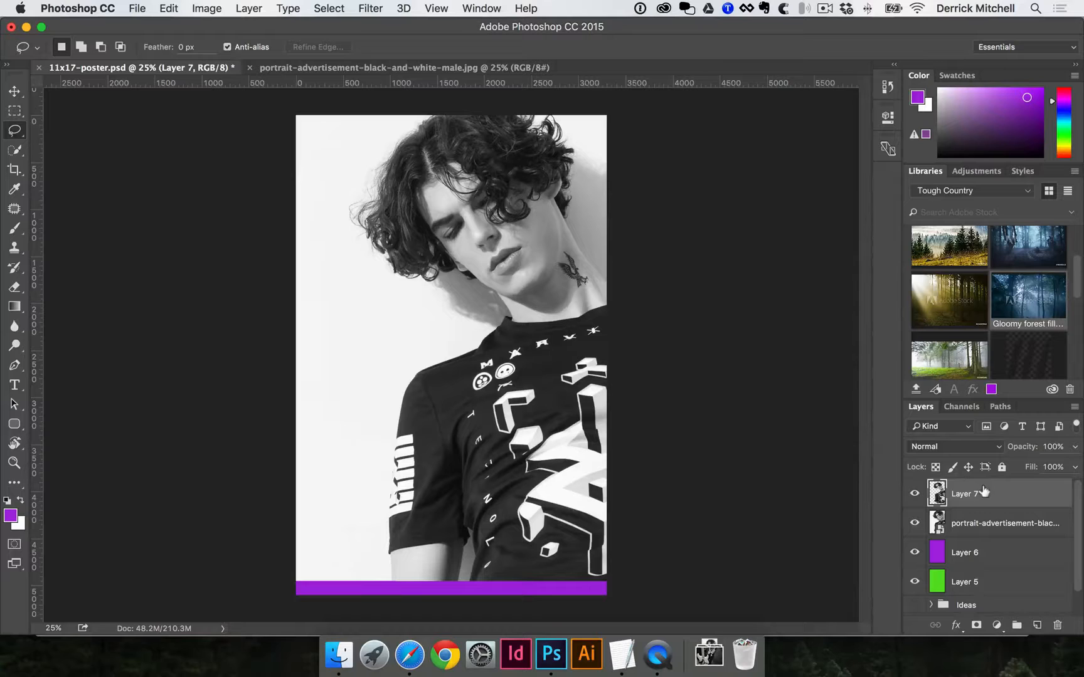
{"action": "left_click", "coordinate": [914, 522]}
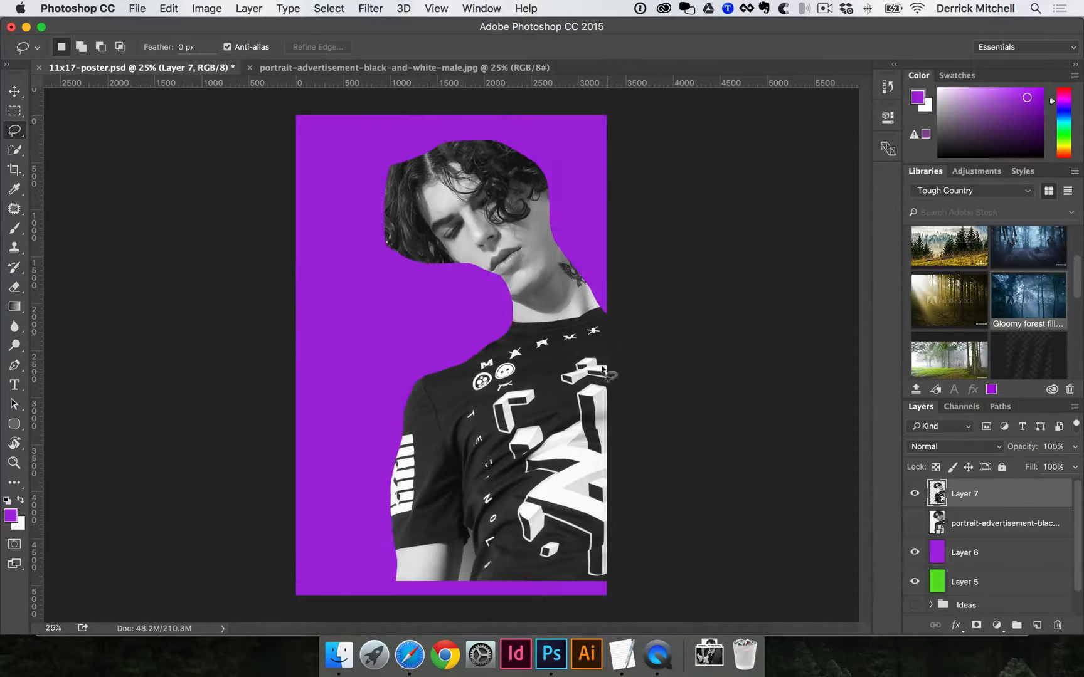
{"action": "key", "text": "v"}
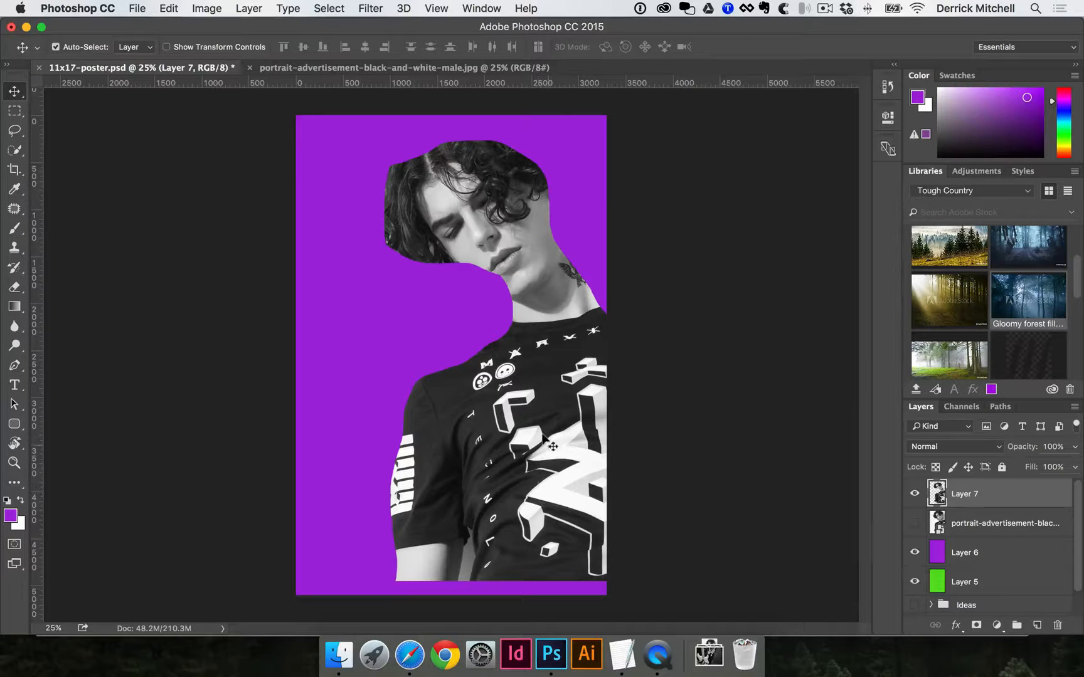
{"action": "left_click_drag", "start_coordinate": [542, 425], "coordinate": [446, 427]}
{"action": "key", "text": "super+z"}
{"action": "key", "text": "super+space"}
{"action": "left_click", "coordinate": [523, 305]}
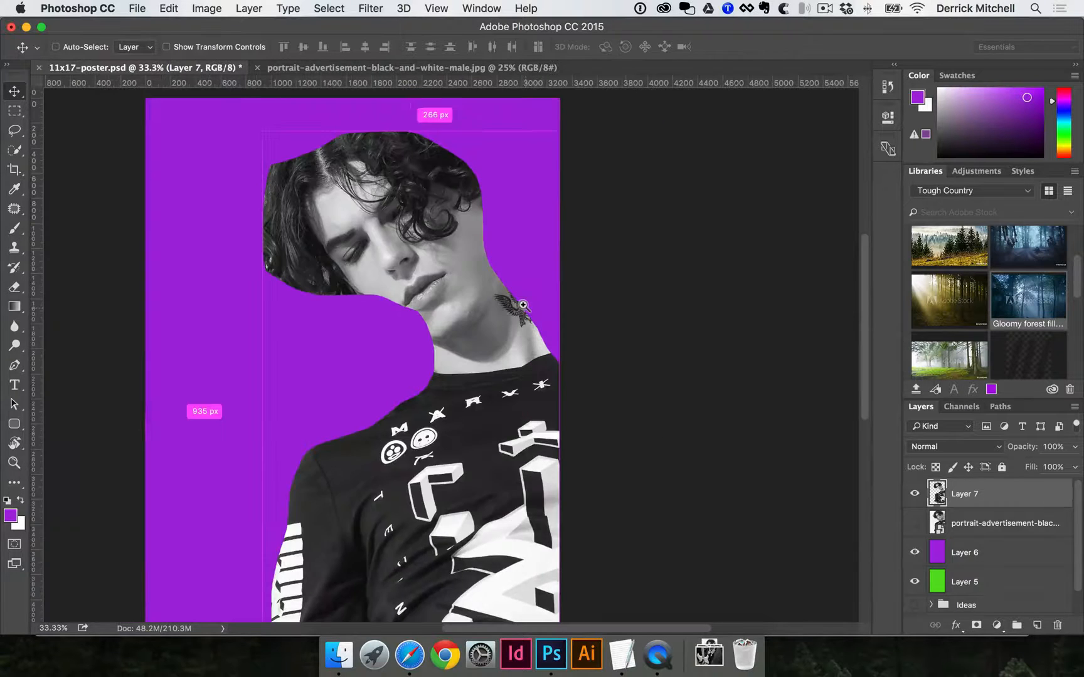
{"action": "left_click", "coordinate": [522, 305]}
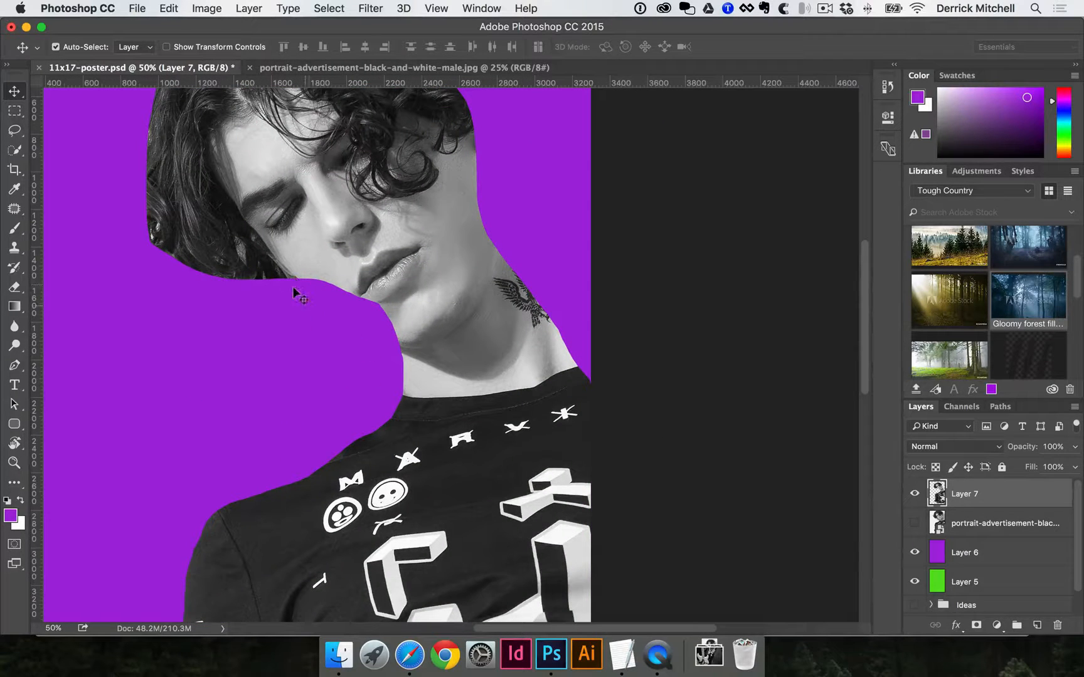
{"action": "key", "text": "super+alt+space"}
{"action": "left_click", "coordinate": [355, 323], "text": "alt+super"}
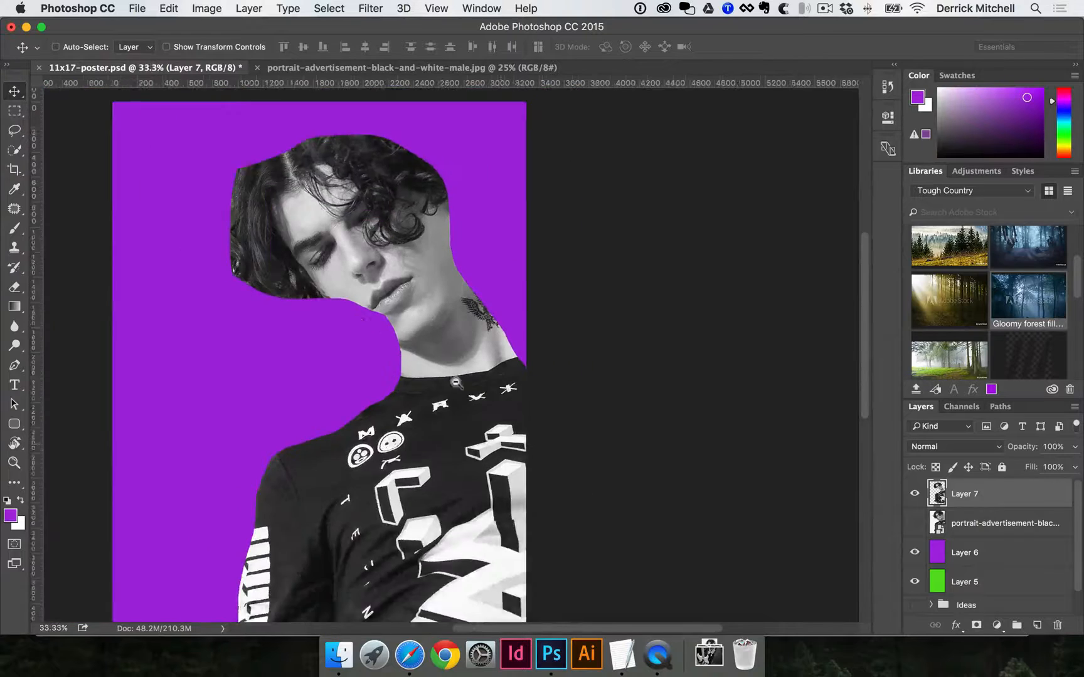
{"action": "left_click", "coordinate": [355, 324], "text": "alt+super"}
Step: Show the original portrait layer again and delete the copied cutout layer
{"action": "left_click", "coordinate": [914, 494]}
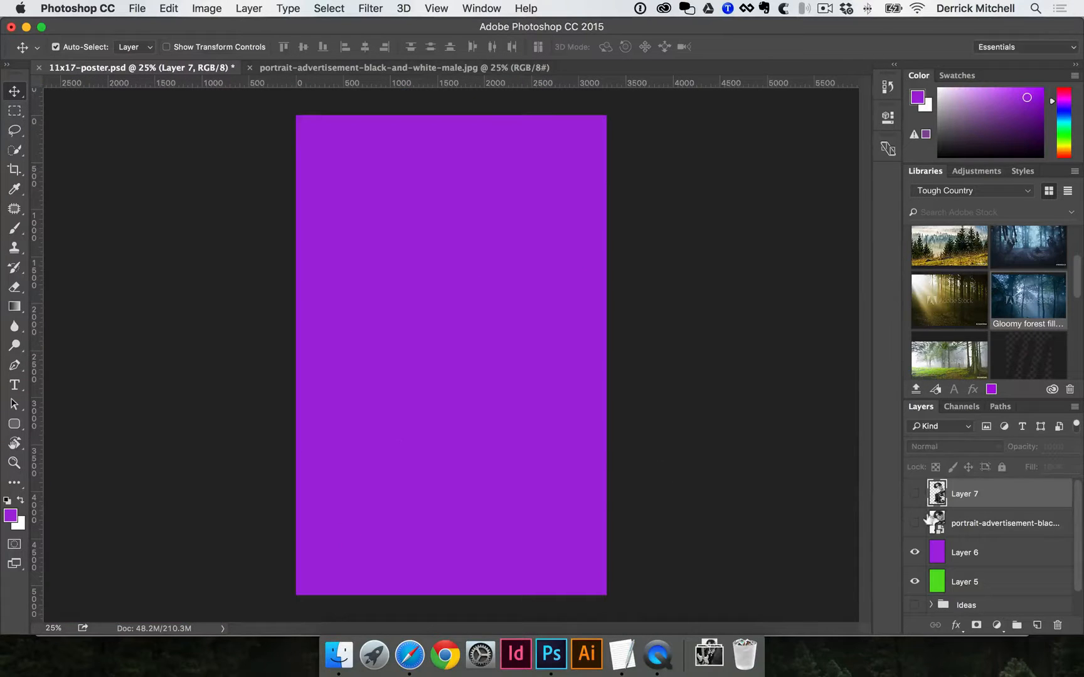
{"action": "left_click", "coordinate": [914, 522]}
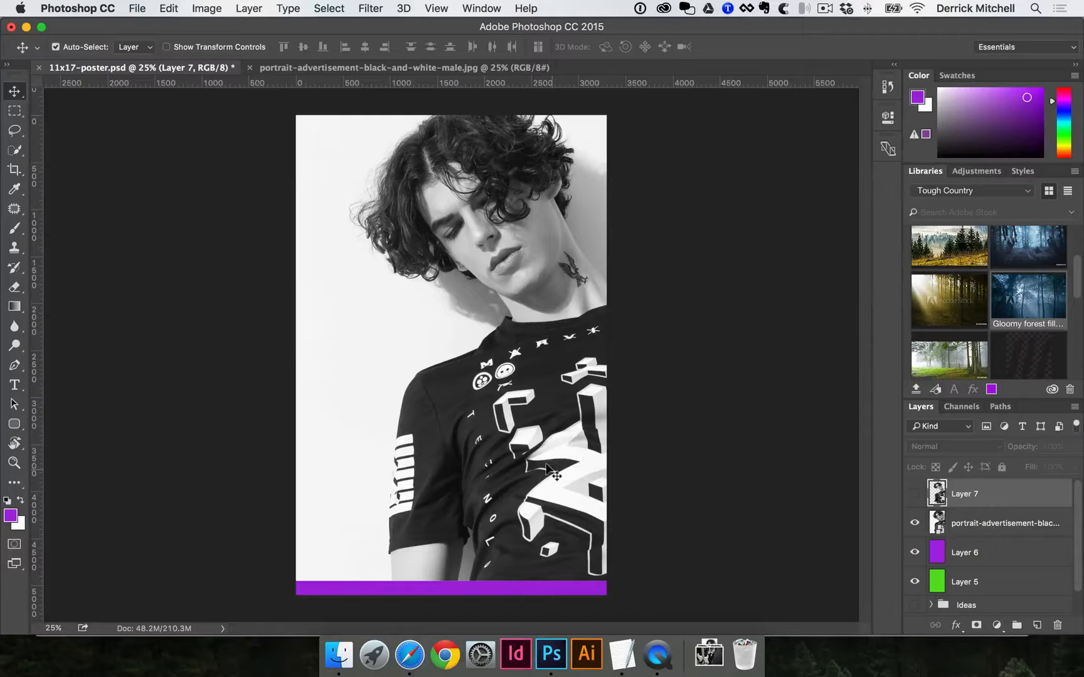
{"action": "key", "text": "BackSpace"}
Step: Reselect the rough figure outline on the portrait layer, add it as a layer mask and make the mask active
{"action": "left_click", "coordinate": [947, 496], "text": "super"}
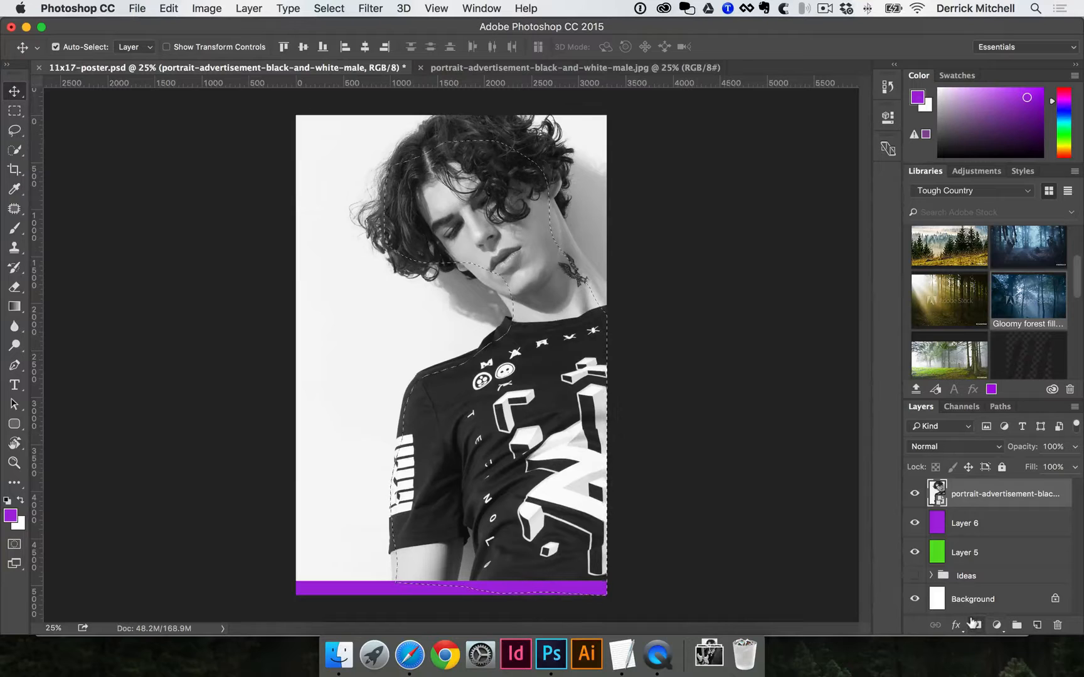
{"action": "left_click", "coordinate": [974, 625]}
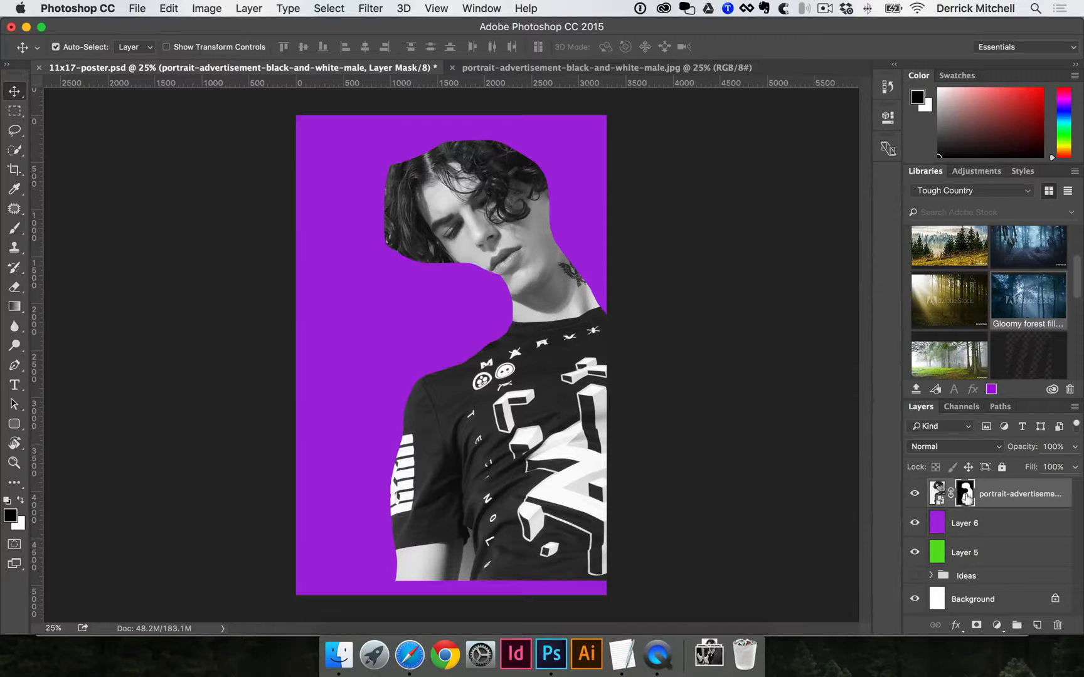
{"action": "left_click", "coordinate": [936, 494]}
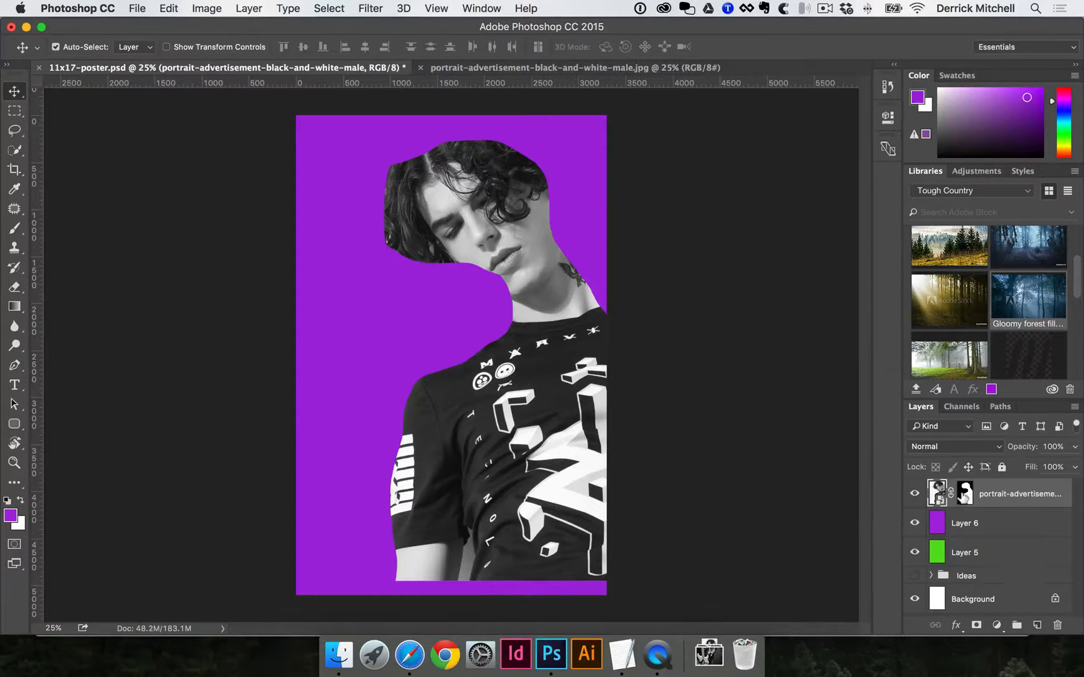
{"action": "left_click", "coordinate": [964, 493]}
{"action": "left_click", "coordinate": [936, 494]}
{"action": "left_click", "coordinate": [963, 493]}
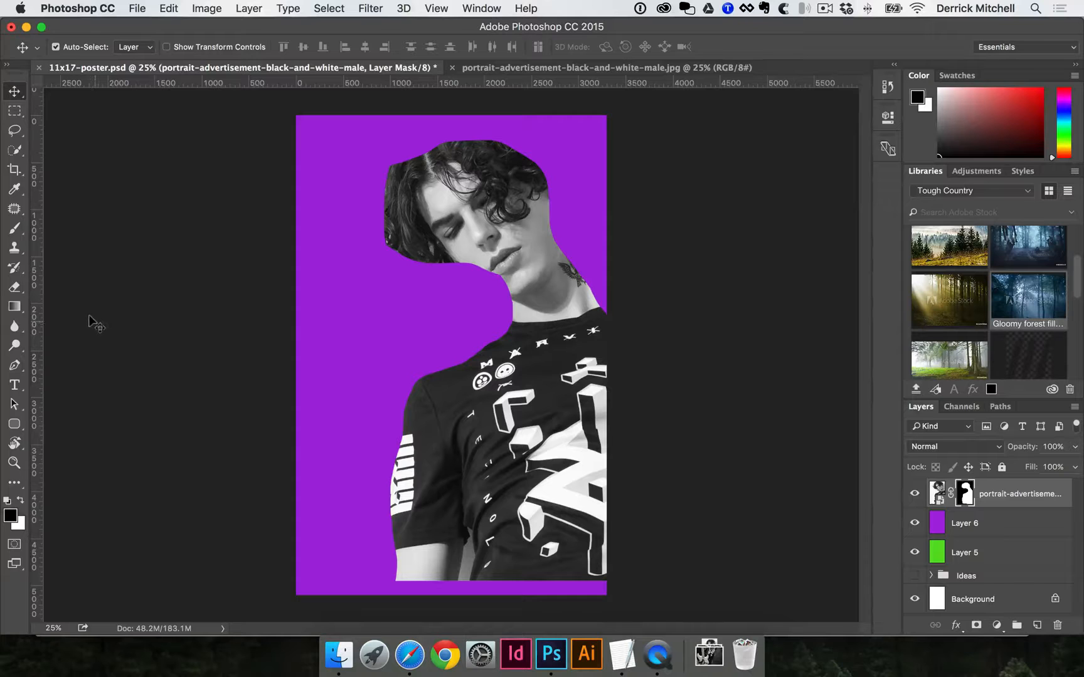
Step: Activate the Brush tool and give it the soft round 30 tip with 1% spacing and a size of 81 px
{"action": "key", "text": "b"}
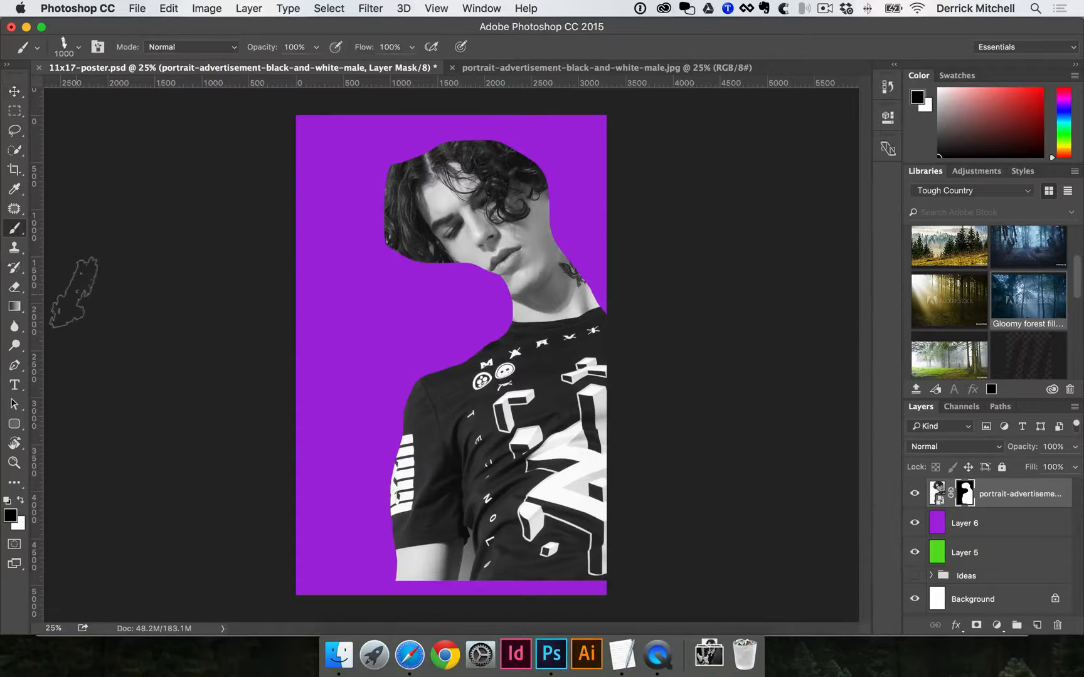
{"action": "right_click", "coordinate": [17, 237]}
{"action": "left_click", "coordinate": [84, 222]}
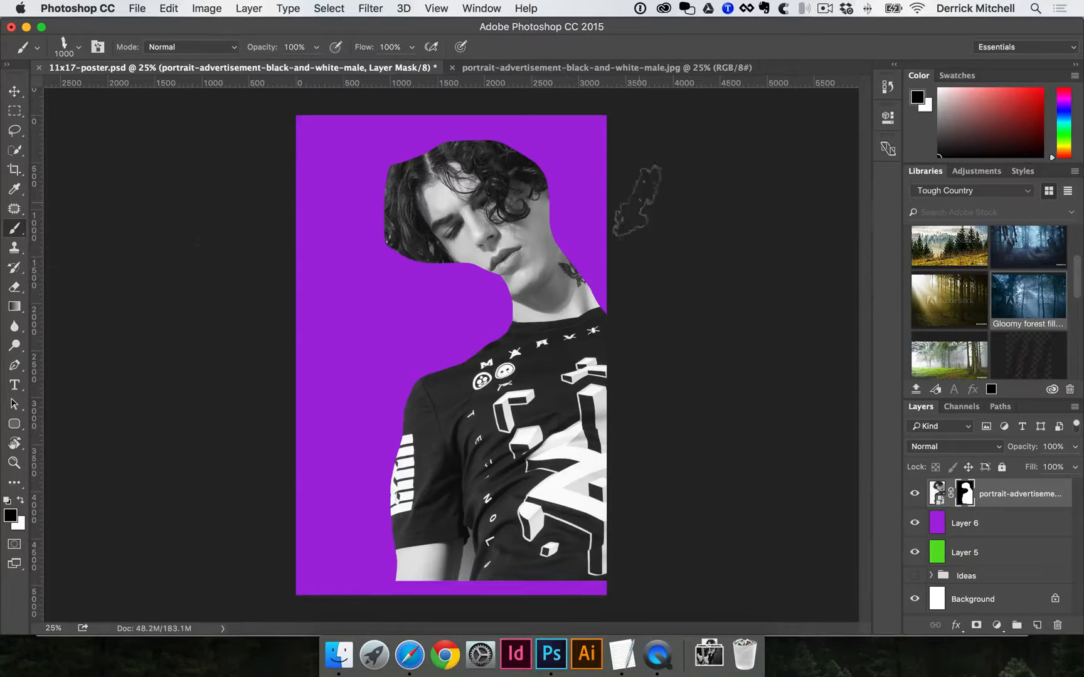
{"action": "left_click", "coordinate": [480, 9]}
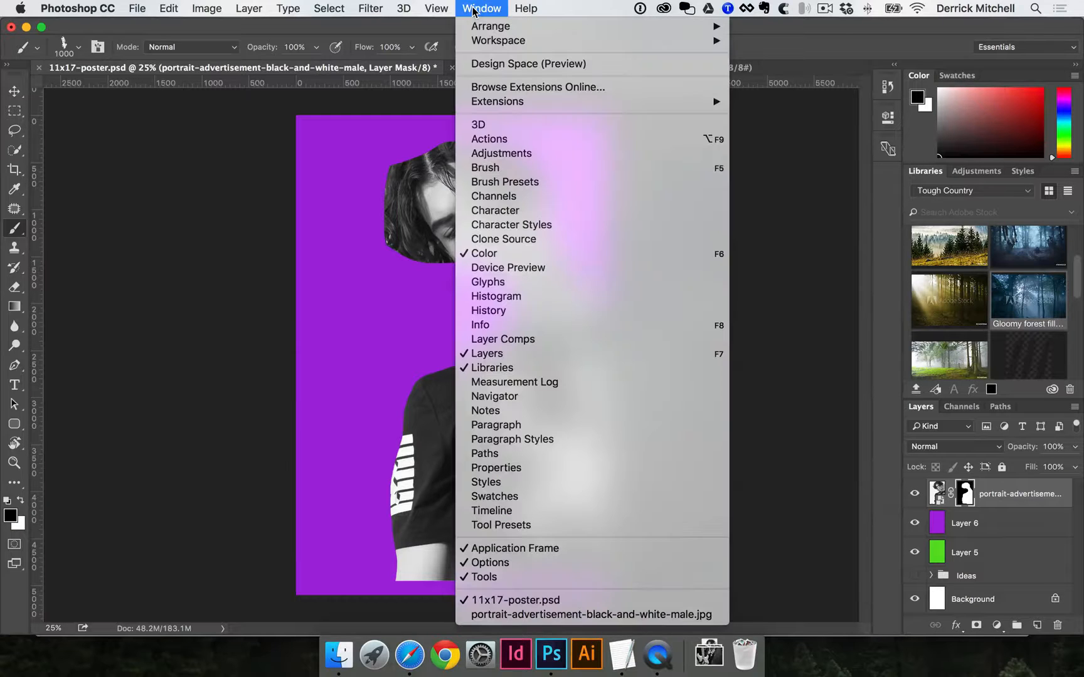
{"action": "left_click", "coordinate": [489, 169]}
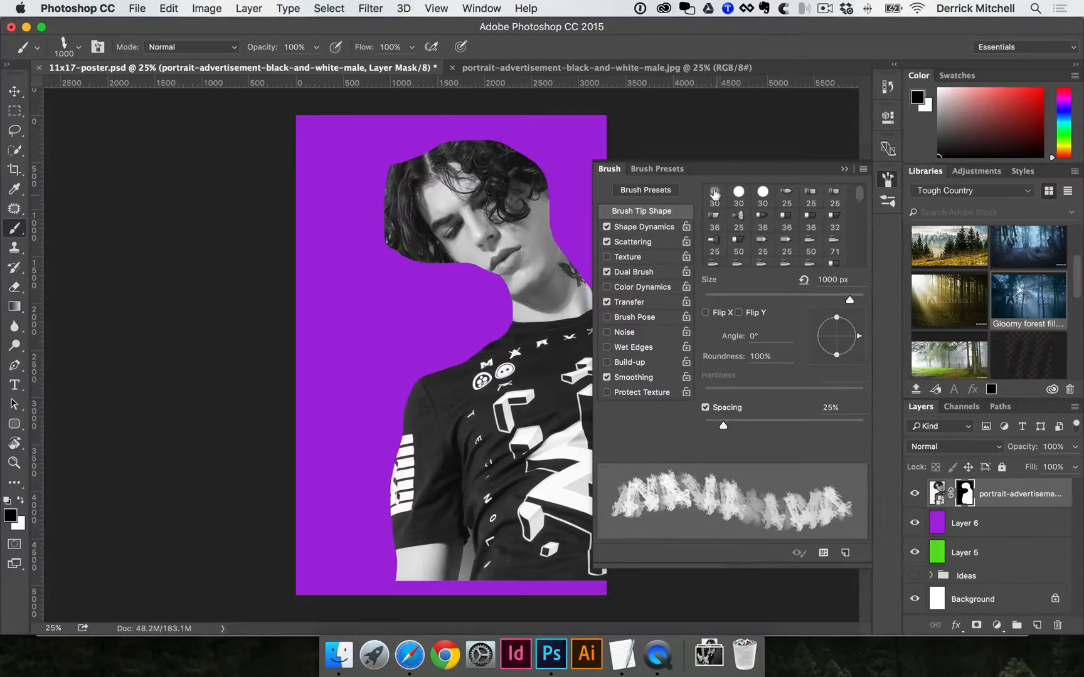
{"action": "left_click", "coordinate": [715, 194]}
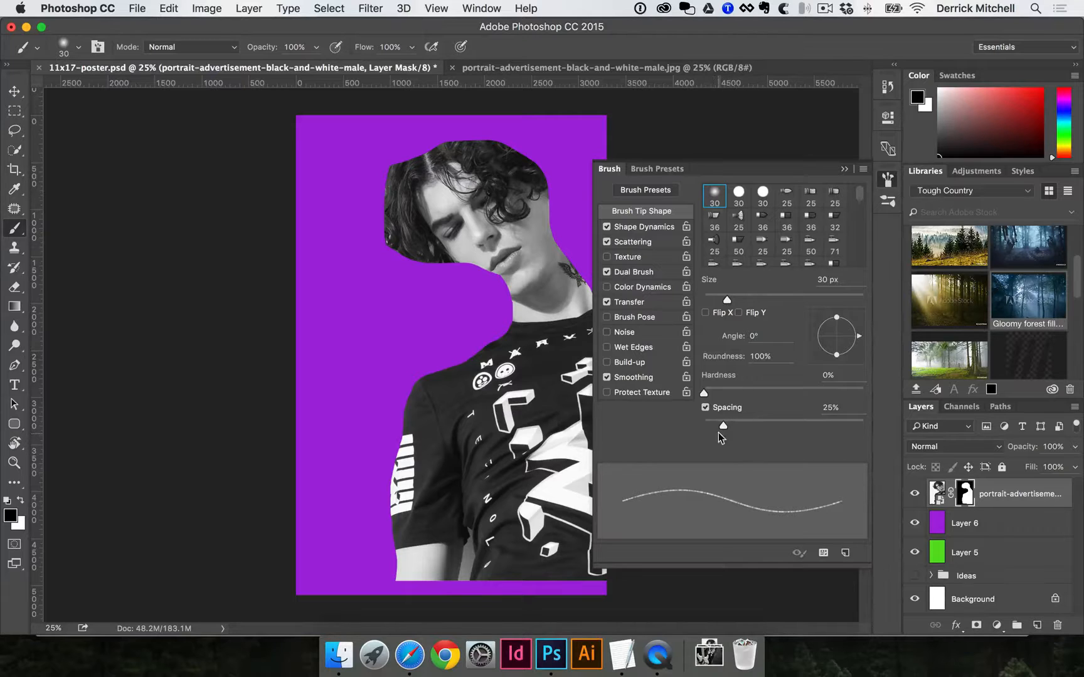
{"action": "left_click_drag", "start_coordinate": [722, 425], "coordinate": [688, 424]}
{"action": "left_click_drag", "start_coordinate": [729, 305], "coordinate": [766, 305]}
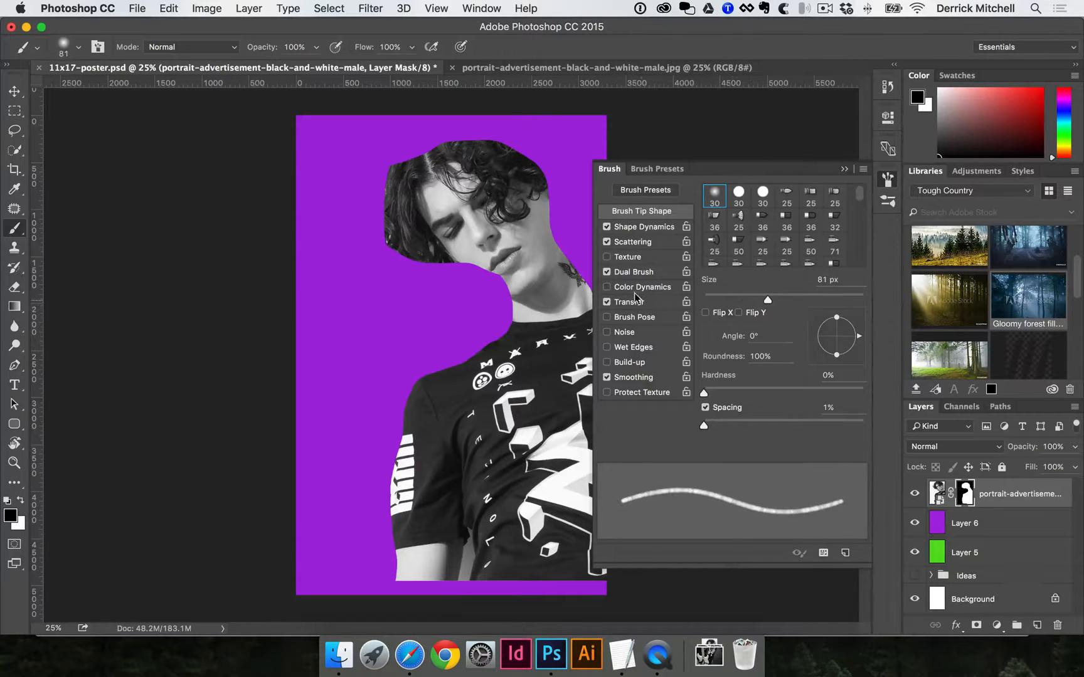
Step: Turn off Dual Brush, Scattering and Transfer for the brush and close the brush settings
{"action": "left_click", "coordinate": [607, 272]}
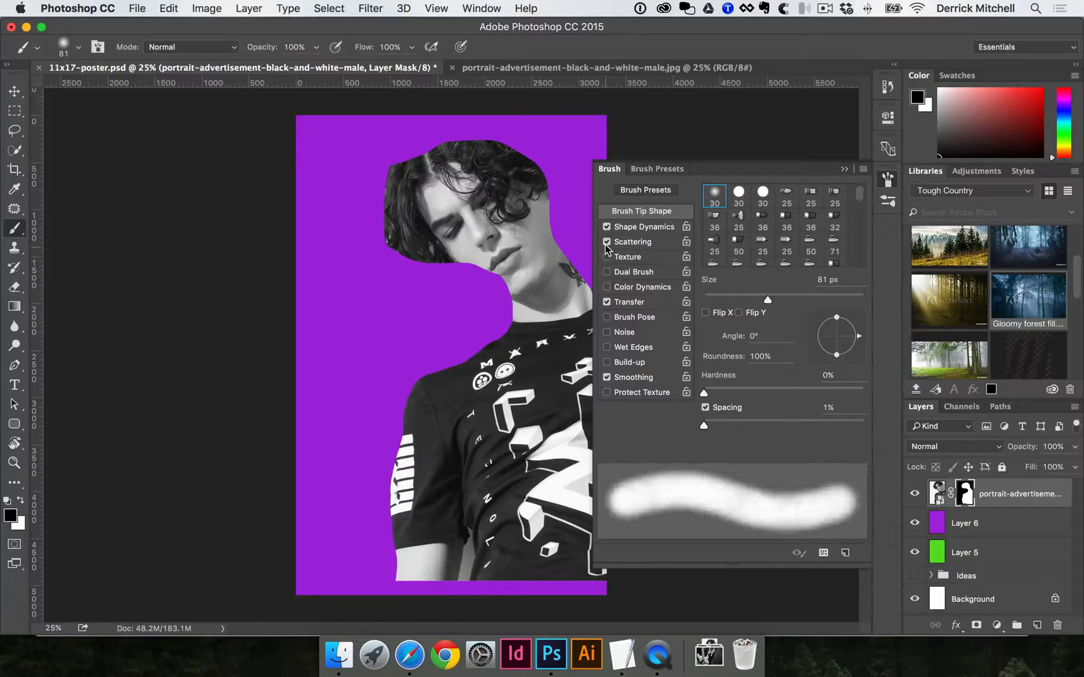
{"action": "left_click", "coordinate": [606, 302]}
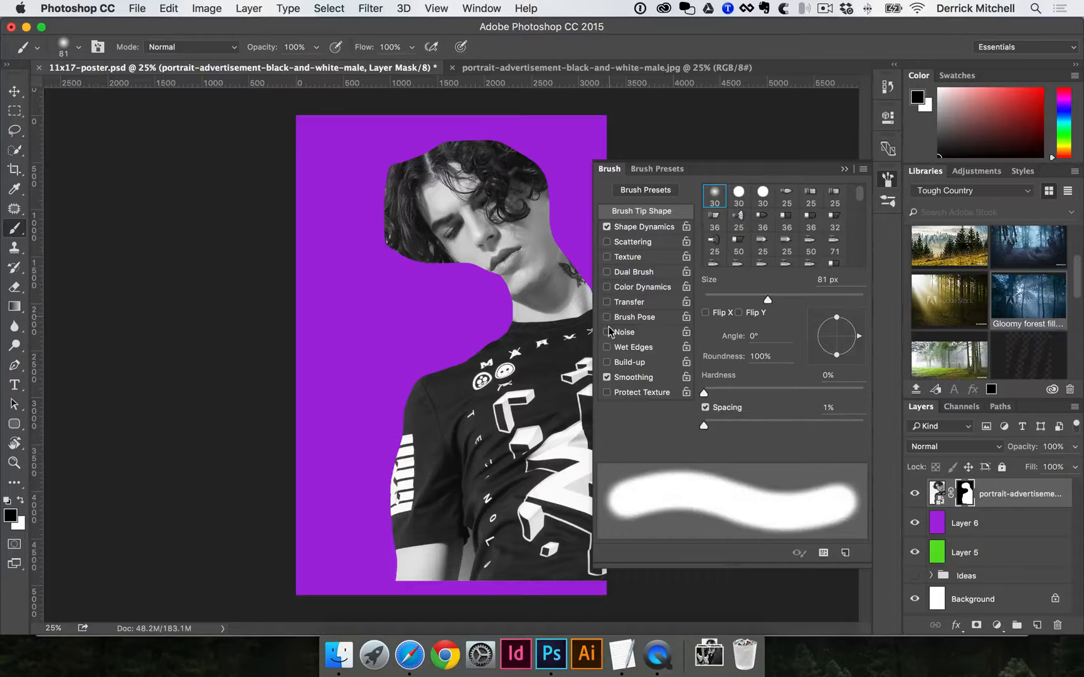
{"action": "left_click", "coordinate": [888, 179]}
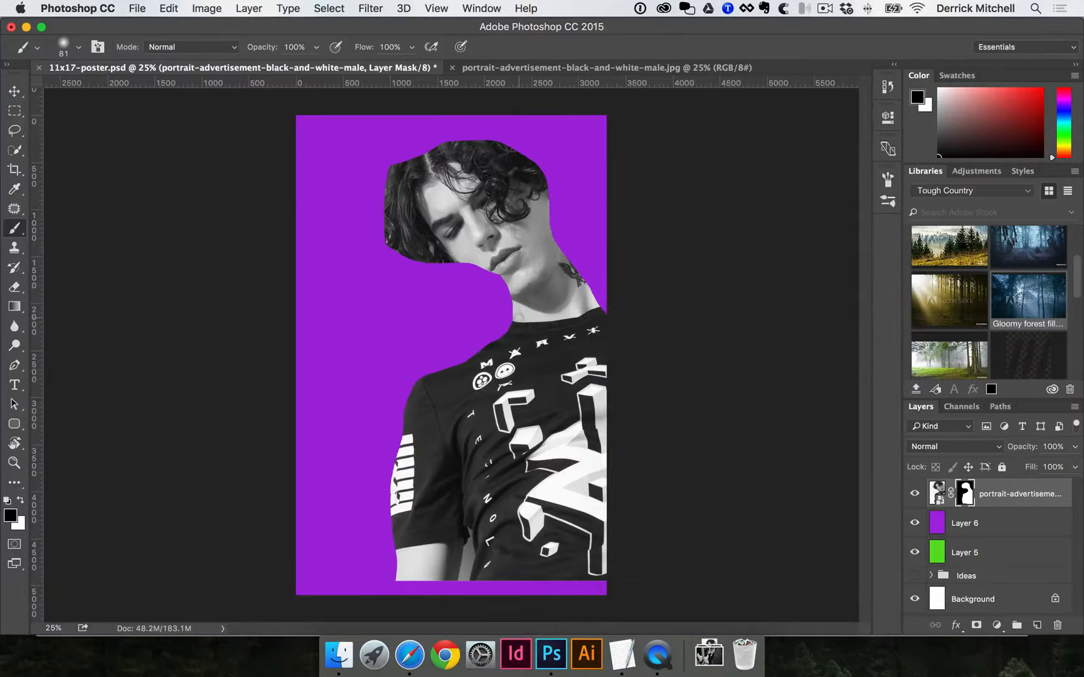
Step: Paint black on the portrait's layer mask along the cheek and jaw edge to hide part of the face
{"action": "left_click", "coordinate": [500, 282], "text": "super"}
{"action": "left_click", "coordinate": [462, 347], "text": "super"}
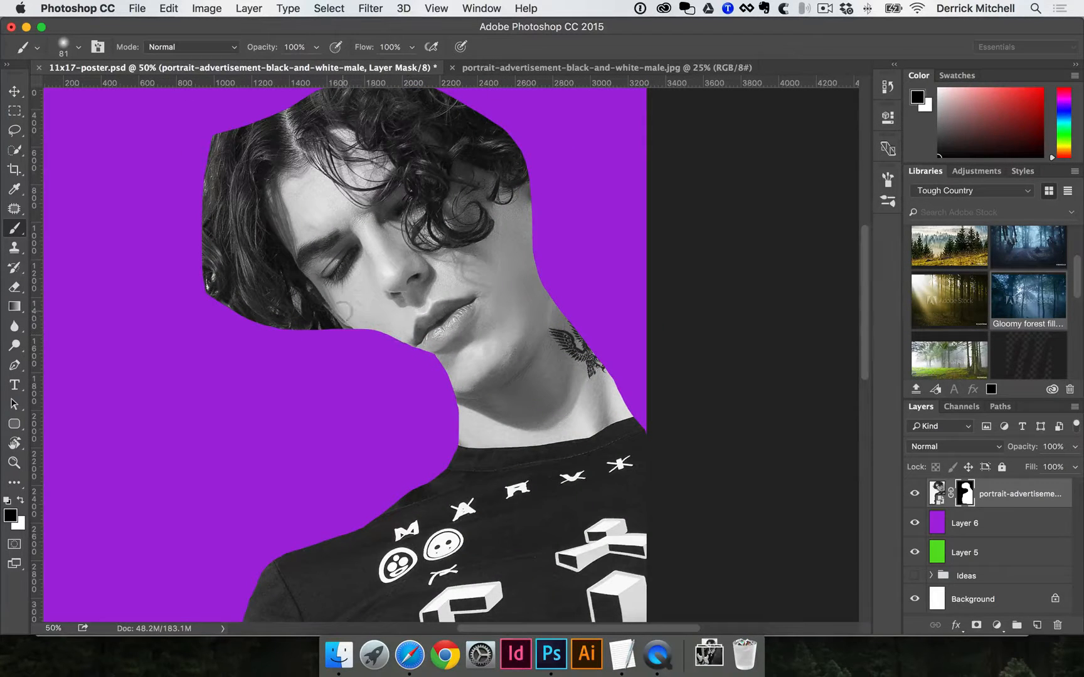
{"action": "mouse_move", "coordinate": [347, 311]}
{"action": "left_mouse_down"}
{"action": "mouse_move", "coordinate": [377, 318]}
{"action": "mouse_move", "coordinate": [356, 323]}
{"action": "left_mouse_up"}
{"action": "left_click_drag", "start_coordinate": [432, 353], "coordinate": [402, 330]}
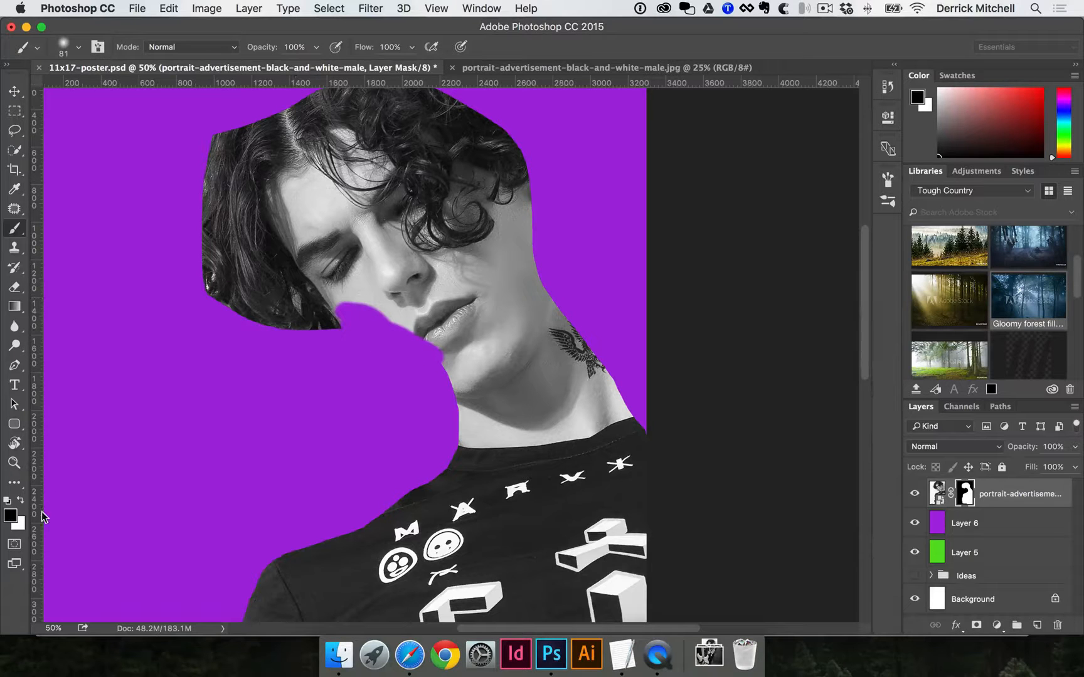
Step: Set the foreground color to white and paint on the mask to reveal the cheek, jaw, lower hair and neck edge
{"action": "left_click", "coordinate": [21, 501]}
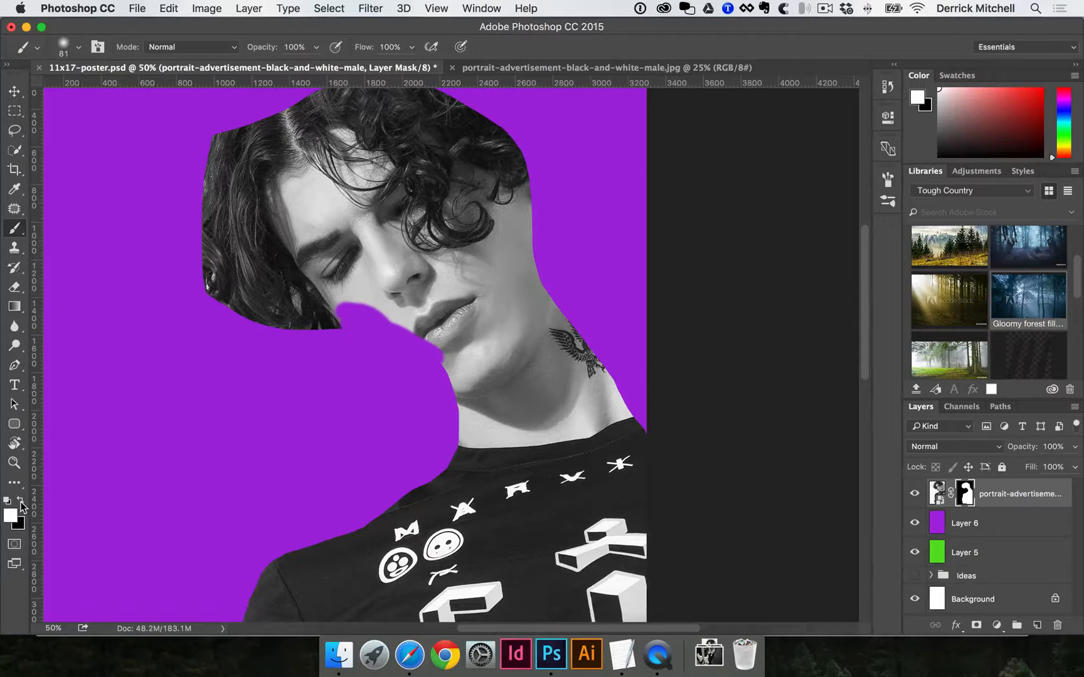
{"action": "left_click", "coordinate": [22, 500]}
{"action": "left_click", "coordinate": [22, 501]}
{"action": "mouse_move", "coordinate": [364, 291]}
{"action": "left_mouse_down"}
{"action": "mouse_move", "coordinate": [401, 310]}
{"action": "mouse_move", "coordinate": [351, 314]}
{"action": "mouse_move", "coordinate": [408, 330]}
{"action": "mouse_move", "coordinate": [376, 338]}
{"action": "left_mouse_up"}
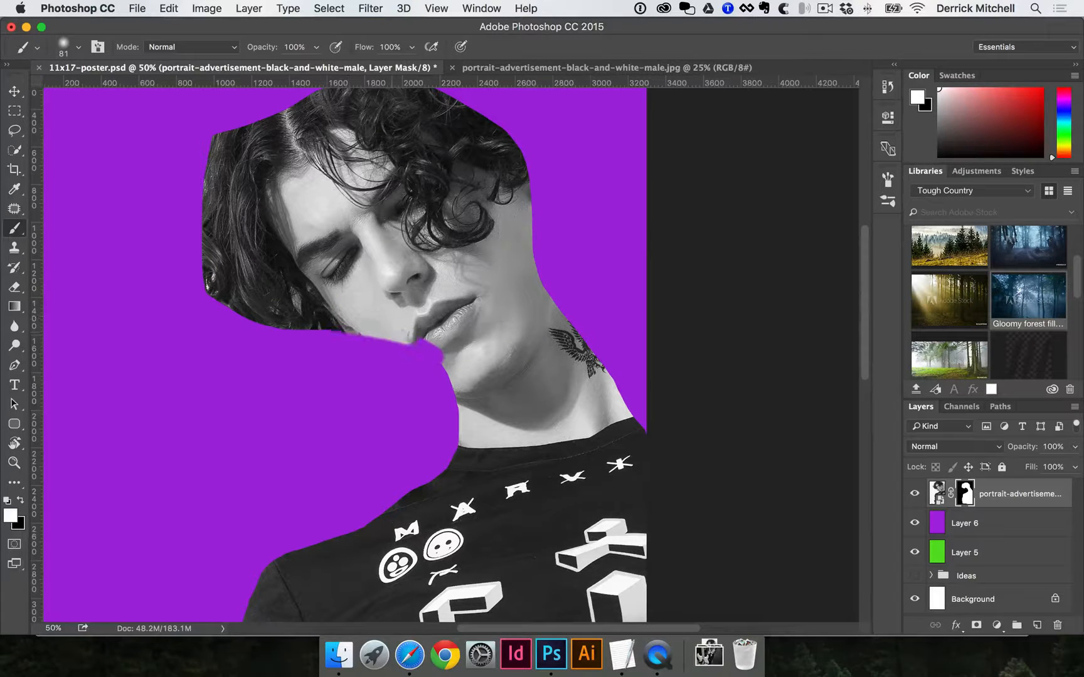
{"action": "mouse_move", "coordinate": [457, 367]}
{"action": "left_mouse_down"}
{"action": "mouse_move", "coordinate": [439, 357]}
{"action": "mouse_move", "coordinate": [448, 392]}
{"action": "mouse_move", "coordinate": [351, 342]}
{"action": "mouse_move", "coordinate": [439, 376]}
{"action": "left_mouse_up"}
{"action": "left_click_drag", "start_coordinate": [360, 342], "coordinate": [439, 379]}
{"action": "left_click_drag", "start_coordinate": [333, 334], "coordinate": [288, 344]}
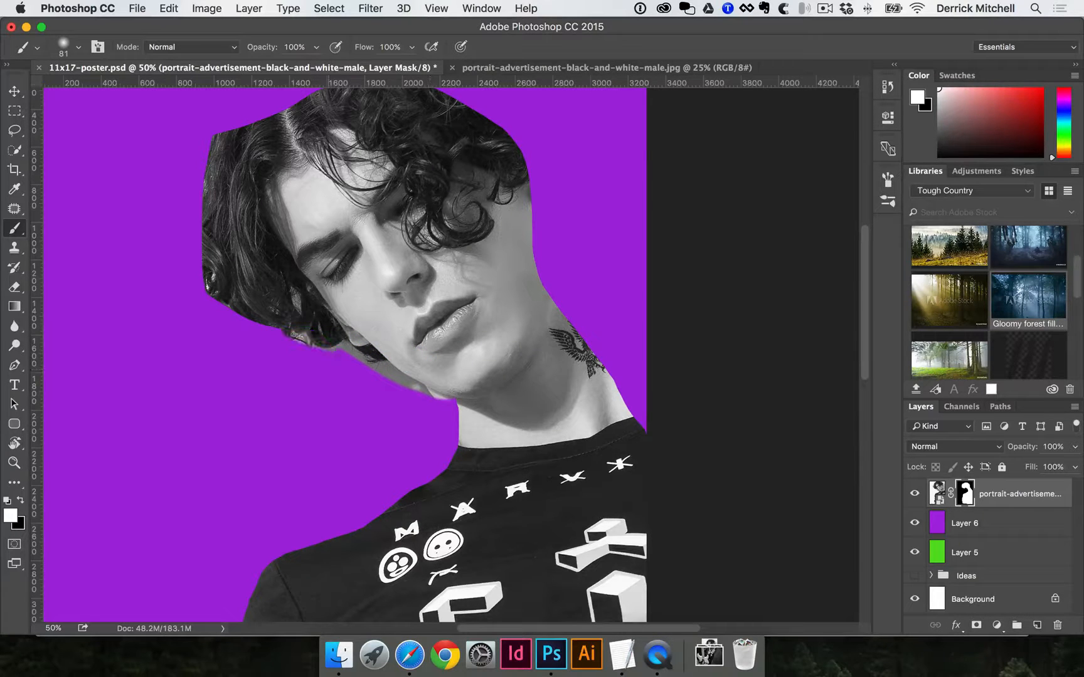
{"action": "left_click_drag", "start_coordinate": [433, 402], "coordinate": [454, 381]}
{"action": "left_click_drag", "start_coordinate": [466, 424], "coordinate": [460, 448]}
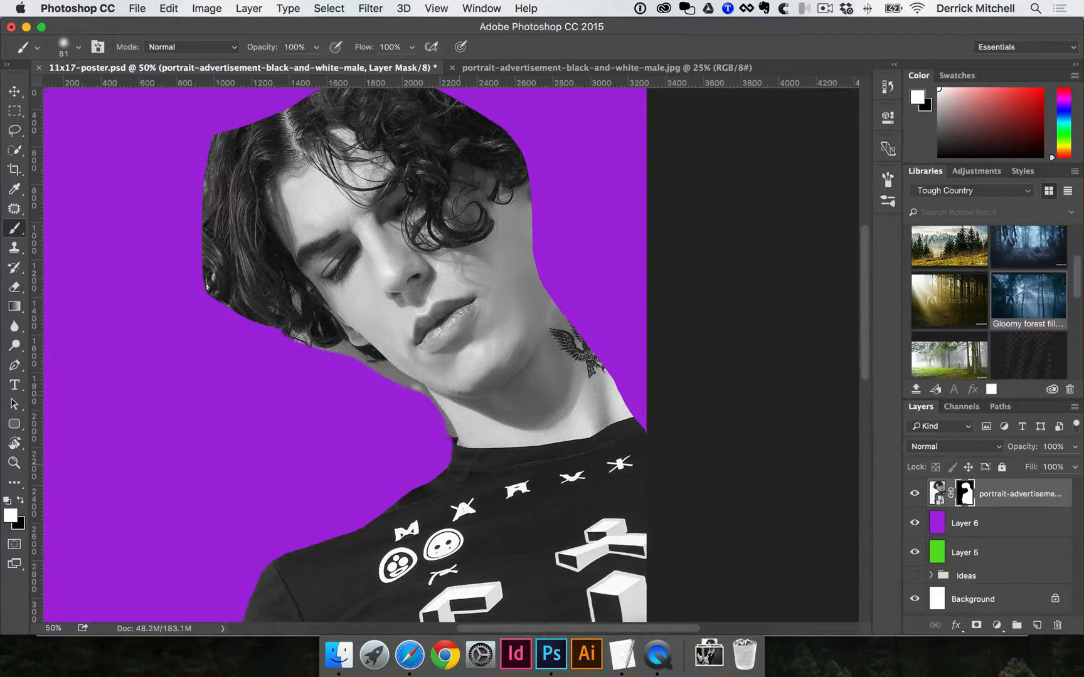
Step: Set the foreground color to black and paint on the mask along the chin and neck edge to hide the leftover background
{"action": "left_click", "coordinate": [470, 410], "text": "super"}
{"action": "left_click", "coordinate": [435, 472], "text": "super"}
{"action": "left_click", "coordinate": [424, 465], "text": "super"}
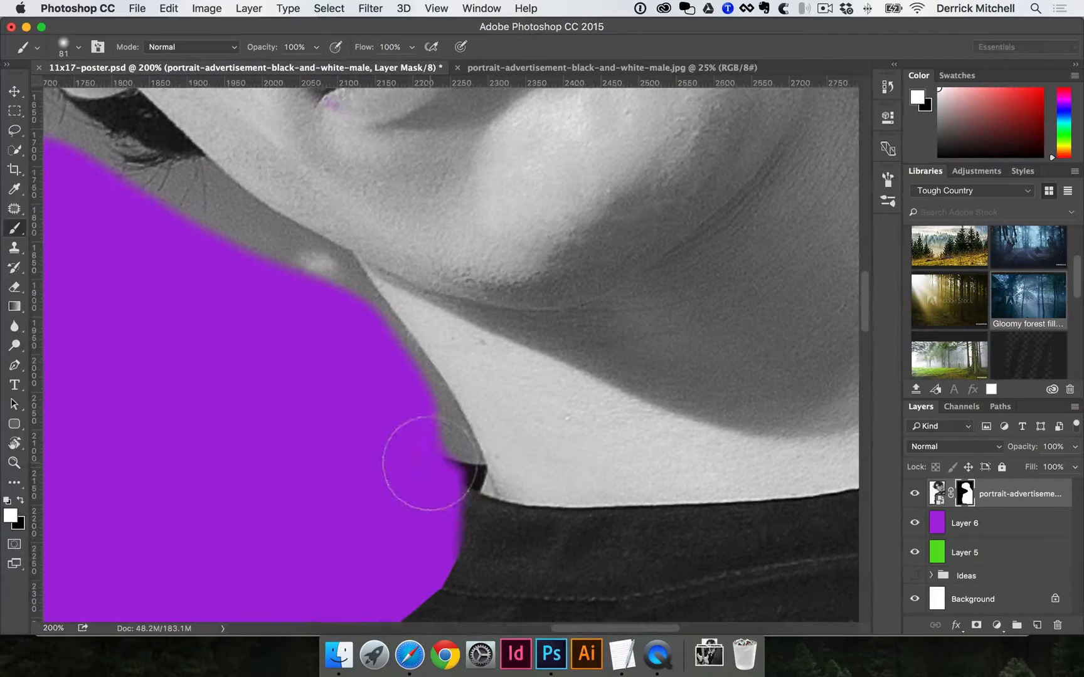
{"action": "key", "text": "x"}
{"action": "mouse_move", "coordinate": [311, 300]}
{"action": "left_mouse_down"}
{"action": "mouse_move", "coordinate": [314, 290]}
{"action": "mouse_move", "coordinate": [351, 316]}
{"action": "mouse_move", "coordinate": [411, 416]}
{"action": "mouse_move", "coordinate": [433, 488]}
{"action": "left_mouse_up"}
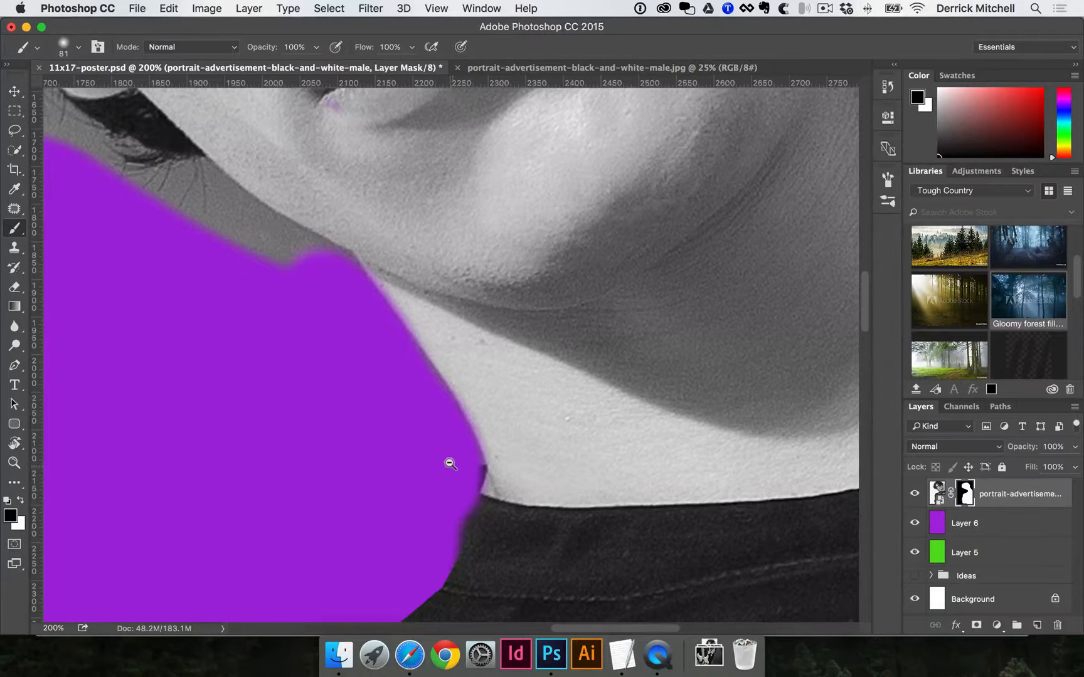
{"action": "left_click", "coordinate": [448, 466], "text": "alt"}
{"action": "left_click", "coordinate": [447, 465], "text": "alt"}
{"action": "left_click", "coordinate": [449, 464], "text": "alt"}
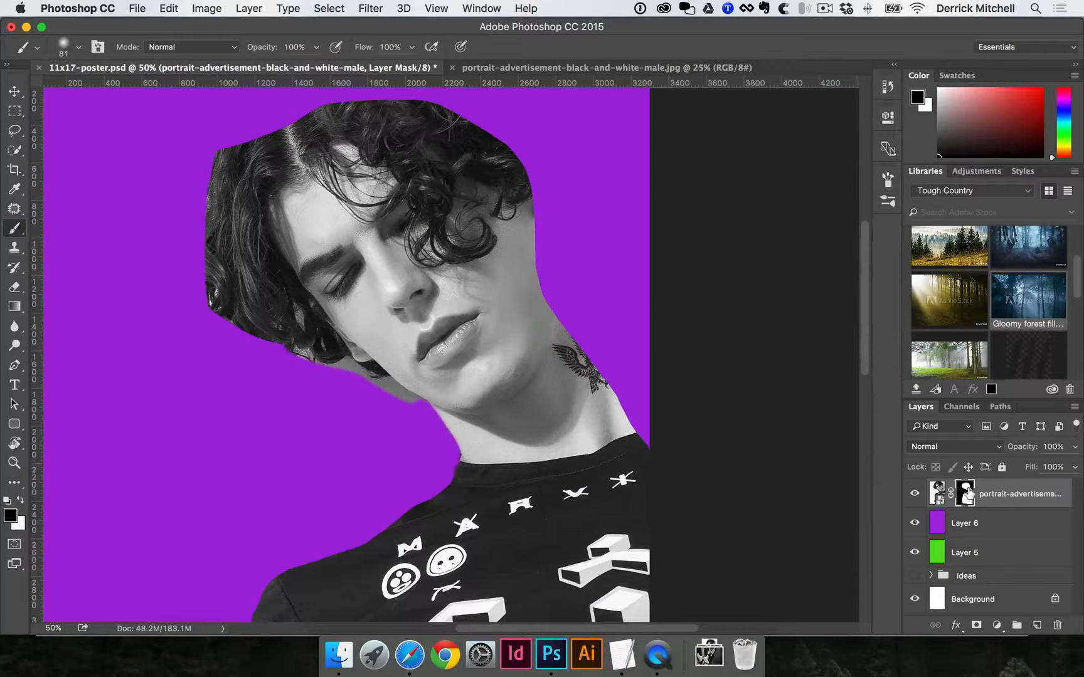
Step: Compare the portrait with its layer mask disabled and enabled, and delete the layer mask
{"action": "left_click", "coordinate": [968, 494], "text": "shift"}
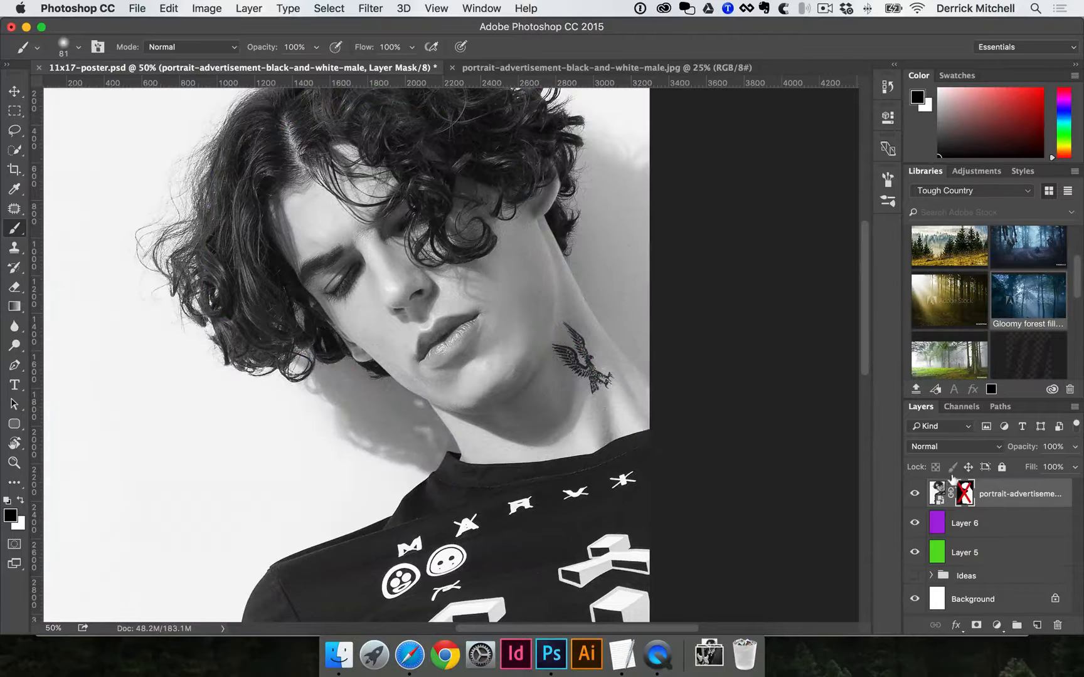
{"action": "left_click", "coordinate": [966, 495], "text": "shift"}
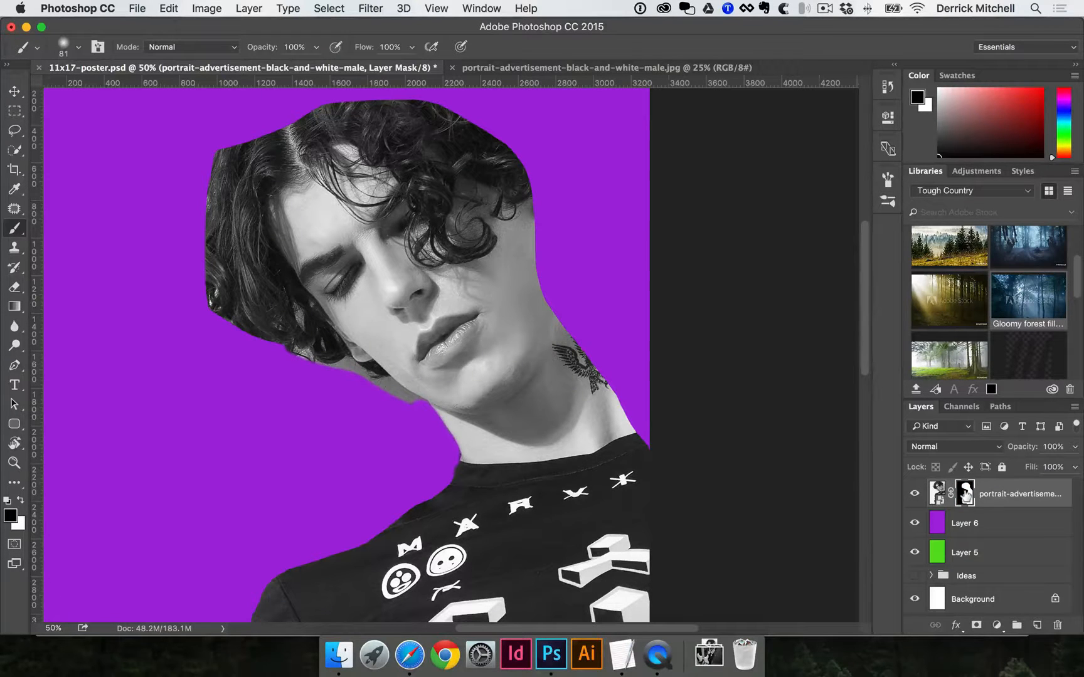
{"action": "left_click_drag", "start_coordinate": [965, 492], "coordinate": [1056, 624]}
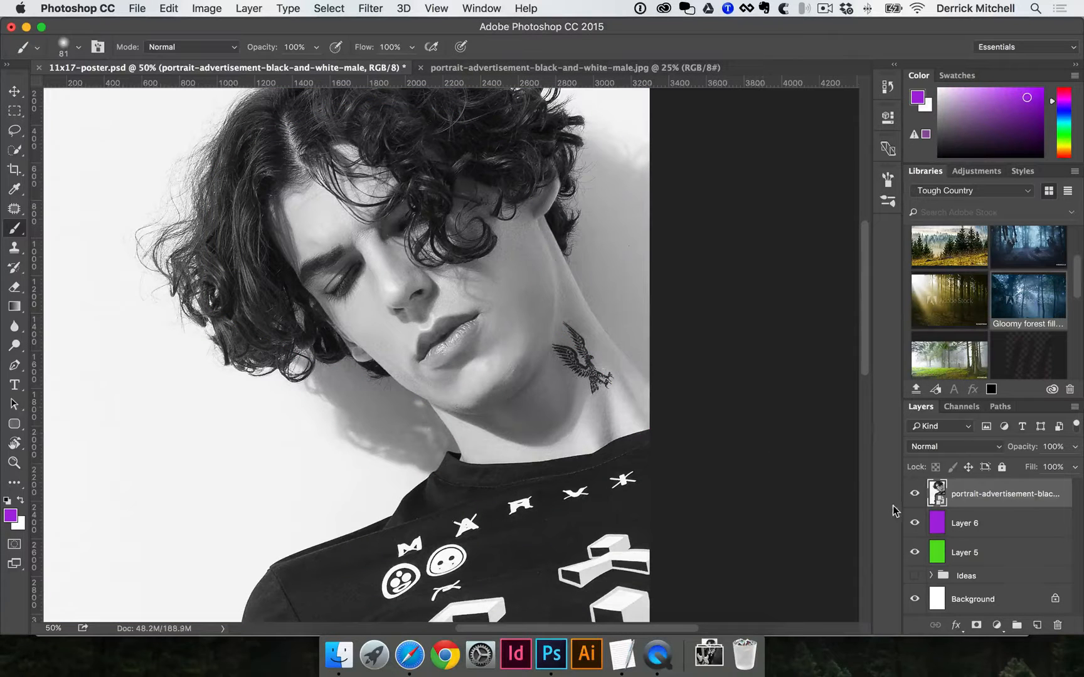
Step: Activate the Quick Selection tool and enlarge its brush to 175 px
{"action": "key", "text": "v"}
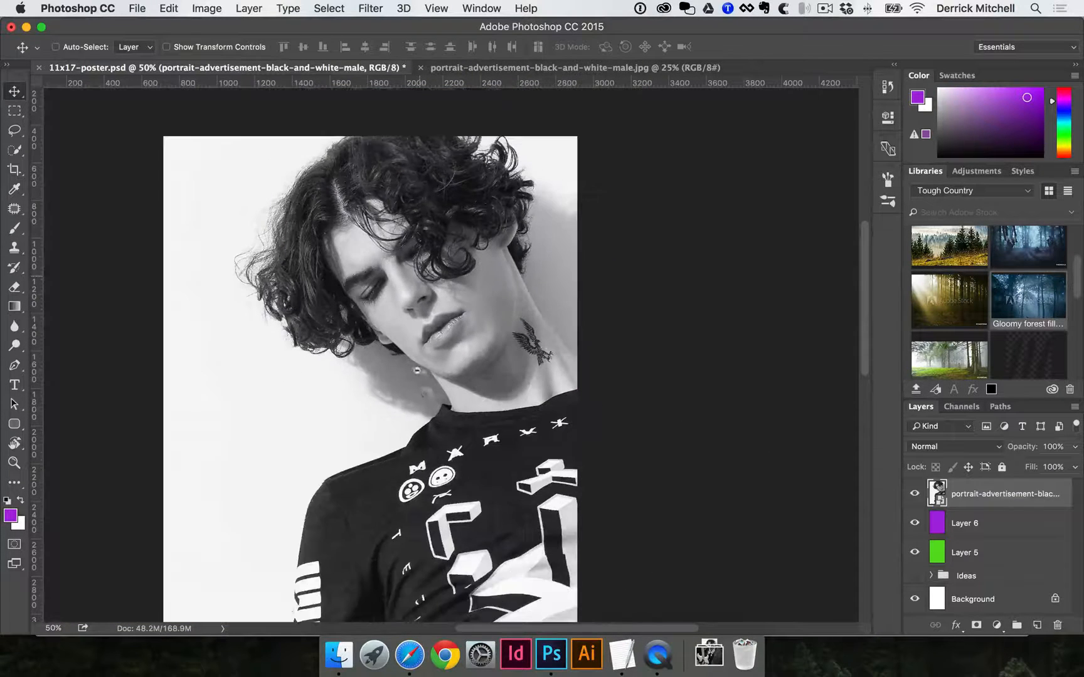
{"action": "key", "text": "ctrl+minus"}
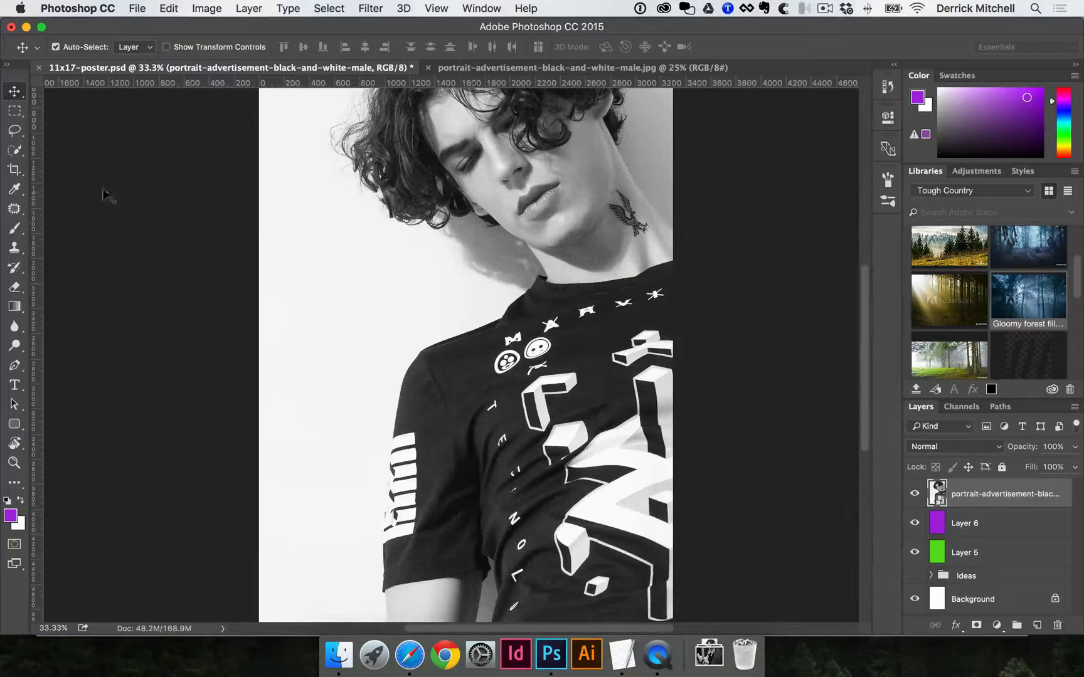
{"action": "key", "text": "w"}
{"action": "left_click", "coordinate": [16, 153]}
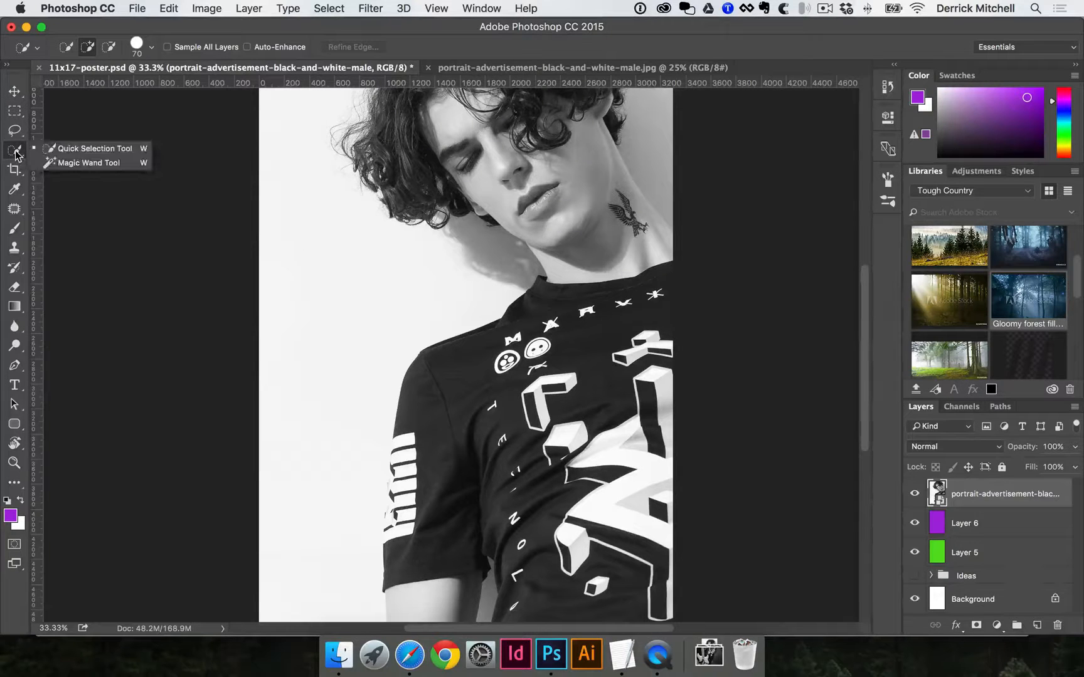
{"action": "left_click", "coordinate": [81, 163]}
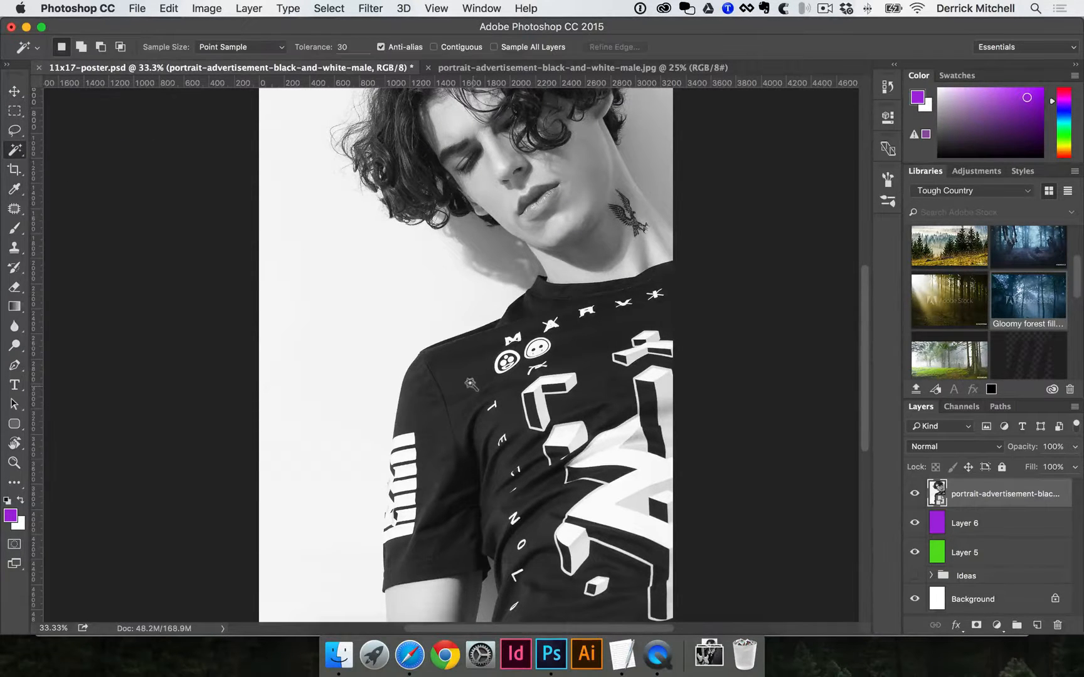
{"action": "left_click", "coordinate": [17, 150]}
{"action": "left_click", "coordinate": [68, 148]}
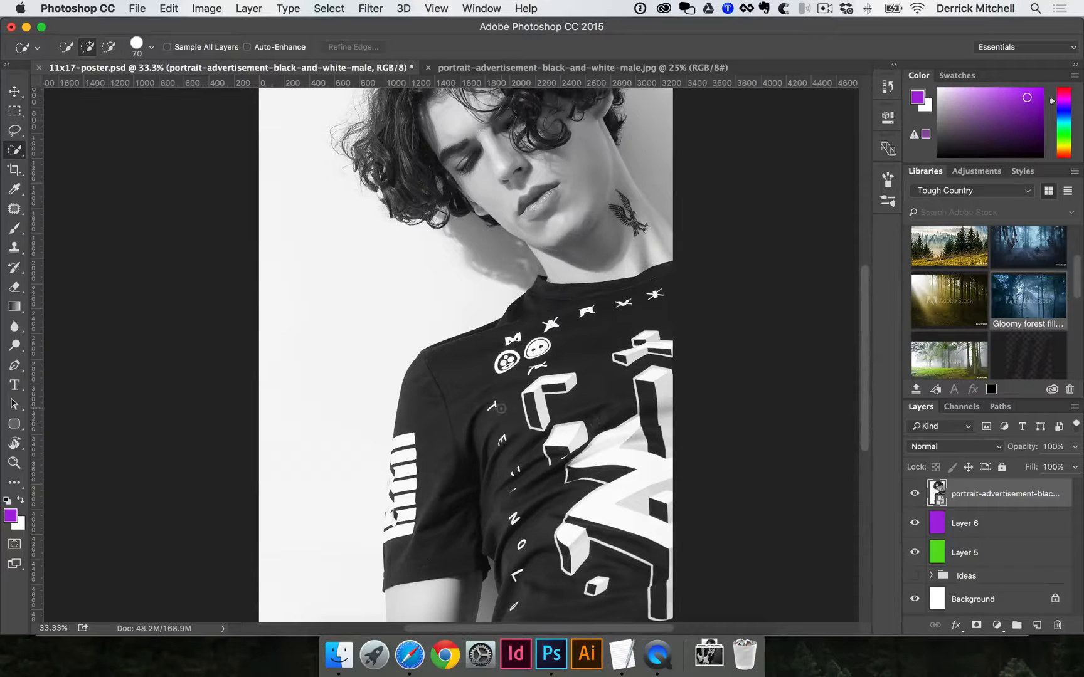
{"action": "key", "text": "bracketright"}
{"action": "scroll", "coordinate": [472, 410], "scroll_direction": "down", "scroll_amount": 4}
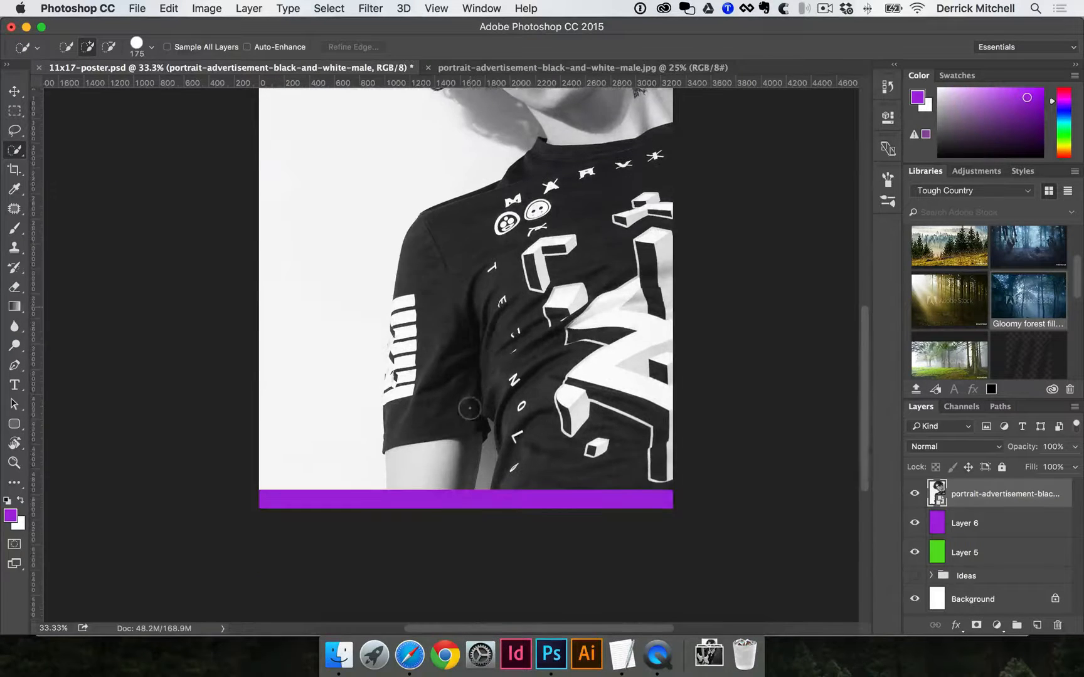
{"action": "key", "text": "bracketright"}
{"action": "key", "text": "bracketright"}
{"action": "key", "text": "bracketright"}
Step: Select the bare arm, the sleeve and the whole black shirt with the Quick Selection tool
{"action": "left_click_drag", "start_coordinate": [409, 476], "coordinate": [406, 457]}
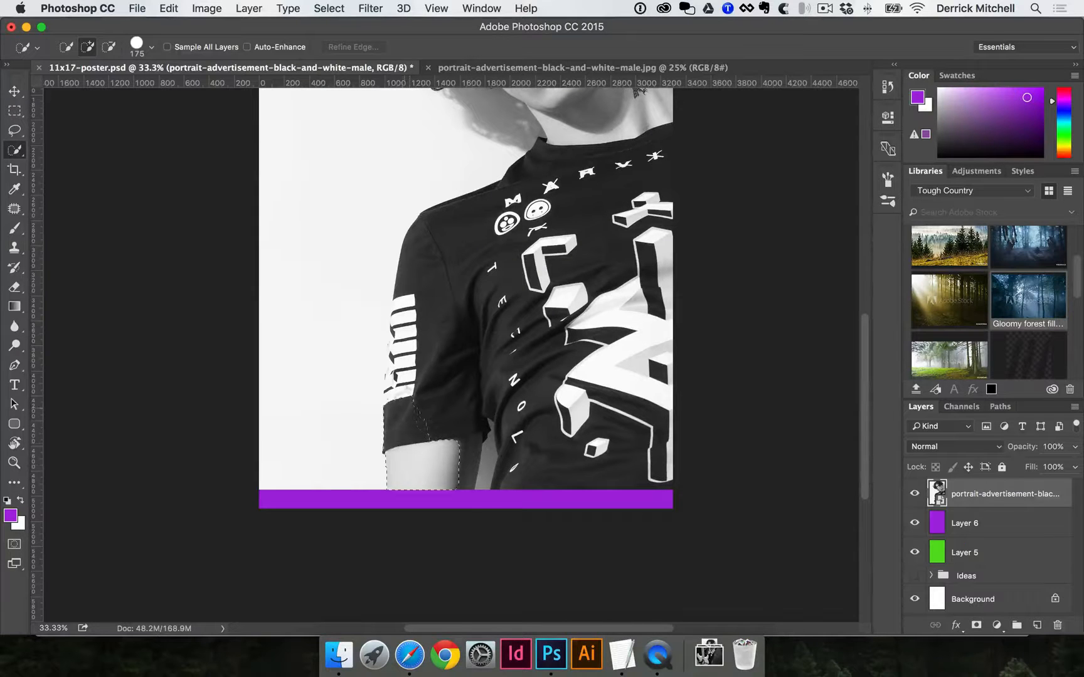
{"action": "left_click_drag", "start_coordinate": [404, 407], "coordinate": [407, 304]}
{"action": "left_click_drag", "start_coordinate": [531, 207], "coordinate": [569, 158]}
{"action": "mouse_move", "coordinate": [546, 263]}
{"action": "left_mouse_down"}
{"action": "mouse_move", "coordinate": [521, 332]}
{"action": "mouse_move", "coordinate": [583, 389]}
{"action": "mouse_move", "coordinate": [617, 508]}
{"action": "left_mouse_up"}
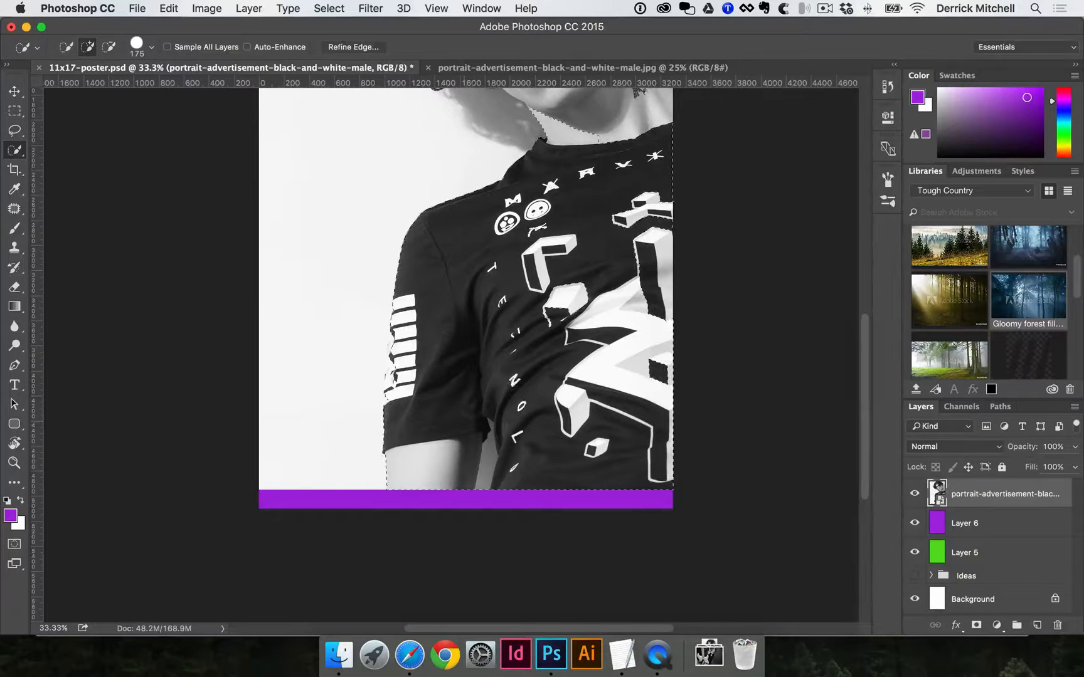
Step: Add the missed white stripes along the sleeve's outer edge to the selection
{"action": "left_click", "coordinate": [416, 340], "text": "super"}
{"action": "left_click", "coordinate": [373, 386], "text": "super"}
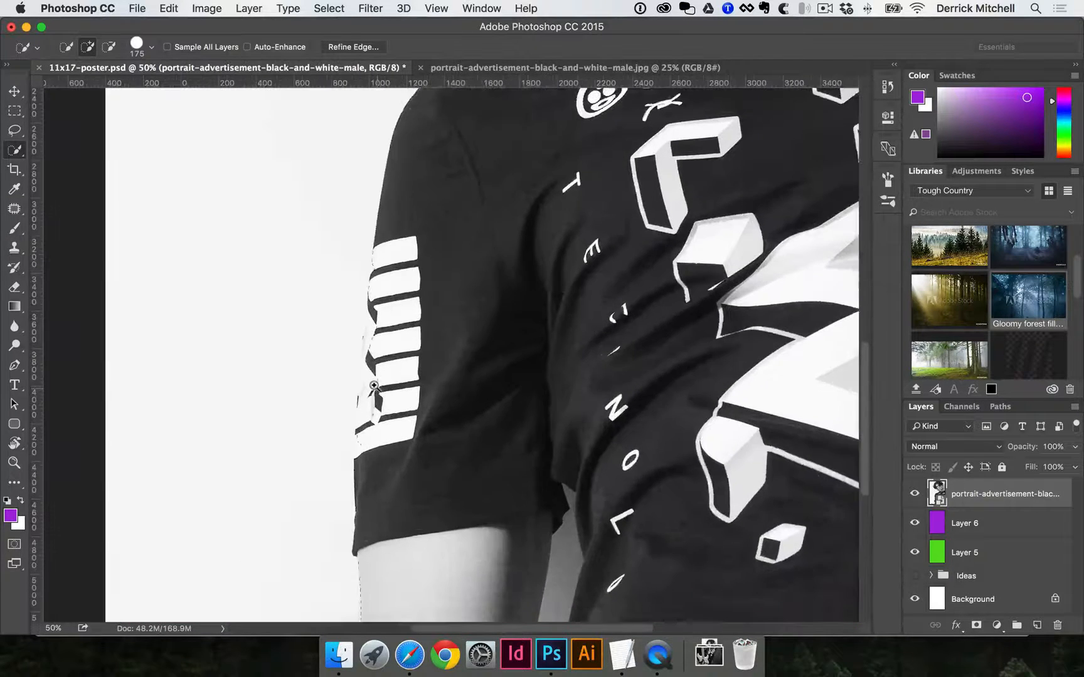
{"action": "left_click", "coordinate": [373, 386], "text": "super"}
{"action": "left_click", "coordinate": [373, 385], "text": "super"}
{"action": "left_click", "coordinate": [373, 386], "text": "super"}
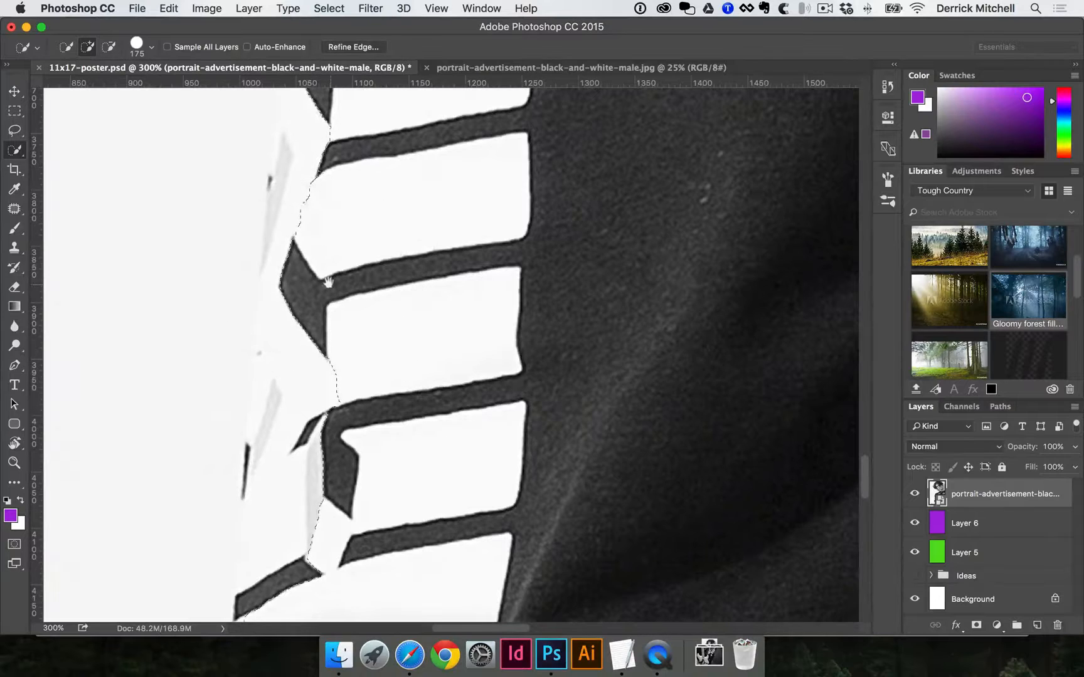
{"action": "key", "text": "super+minus"}
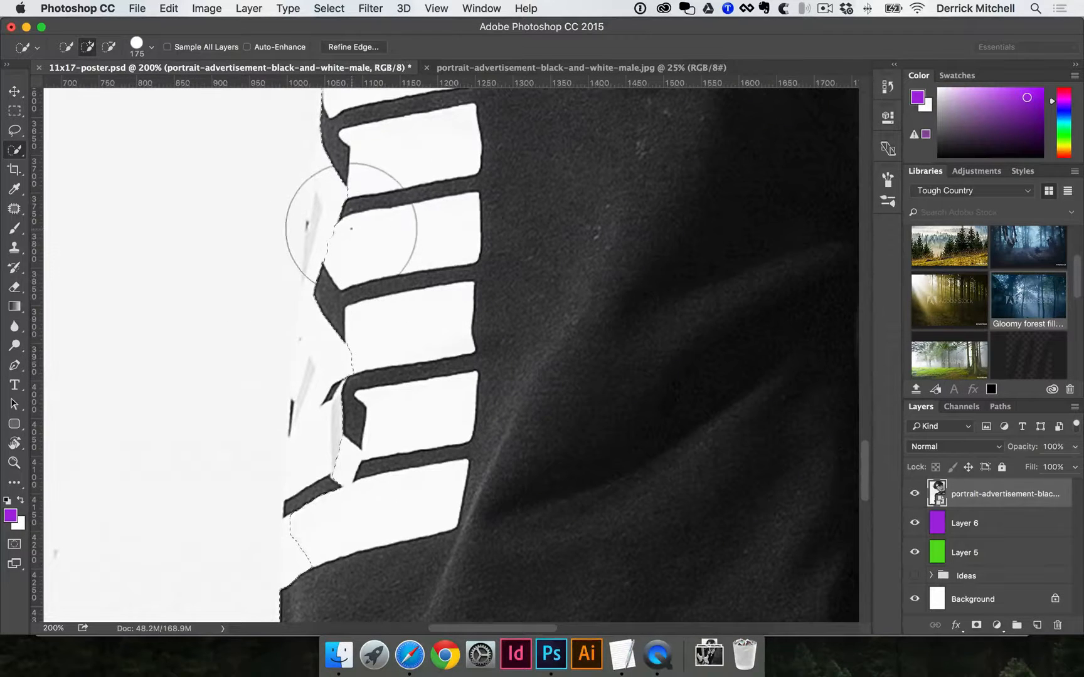
{"action": "key", "text": "v"}
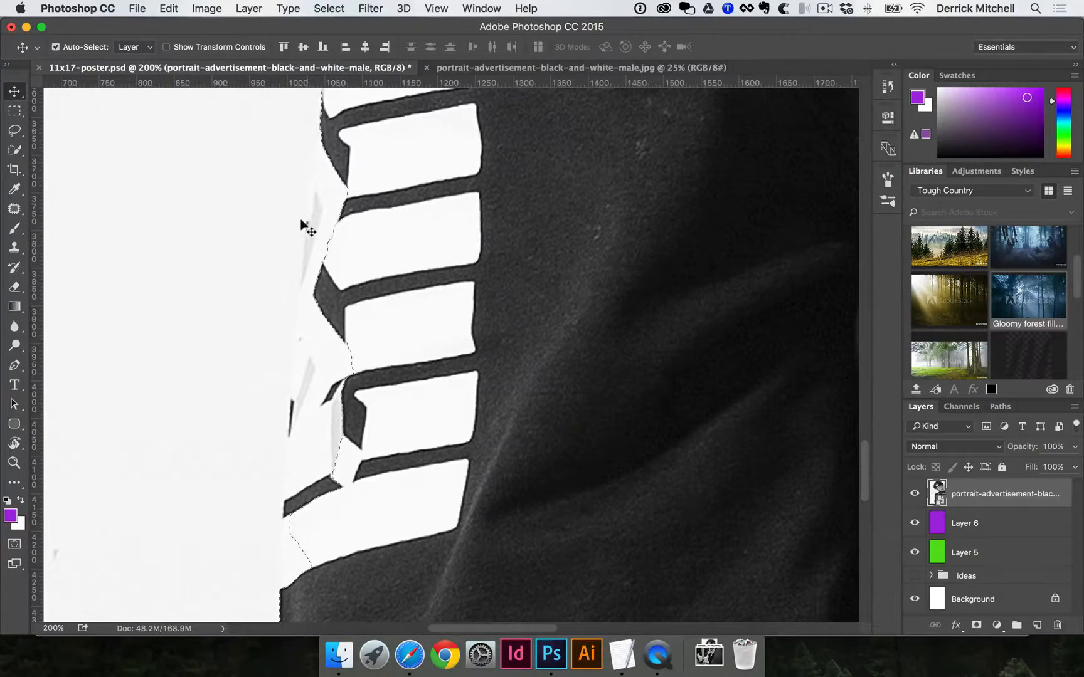
{"action": "key", "text": "w"}
{"action": "mouse_move", "coordinate": [335, 192]}
{"action": "left_mouse_down"}
{"action": "mouse_move", "coordinate": [383, 147]}
{"action": "mouse_move", "coordinate": [375, 241]}
{"action": "mouse_move", "coordinate": [339, 326]}
{"action": "mouse_move", "coordinate": [362, 351]}
{"action": "mouse_move", "coordinate": [358, 271]}
{"action": "mouse_move", "coordinate": [363, 307]}
{"action": "mouse_move", "coordinate": [333, 460]}
{"action": "mouse_move", "coordinate": [344, 544]}
{"action": "left_mouse_up"}
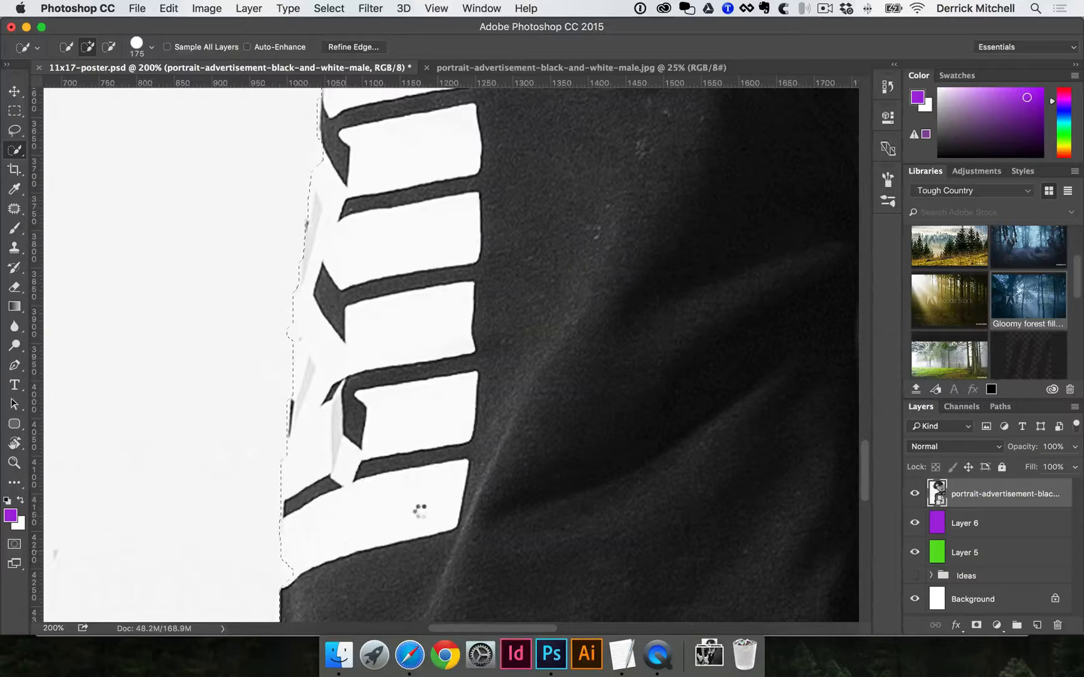
{"action": "left_click_drag", "start_coordinate": [419, 510], "coordinate": [492, 510]}
{"action": "left_click_drag", "start_coordinate": [387, 521], "coordinate": [397, 419]}
{"action": "left_click", "coordinate": [371, 487], "text": "super"}
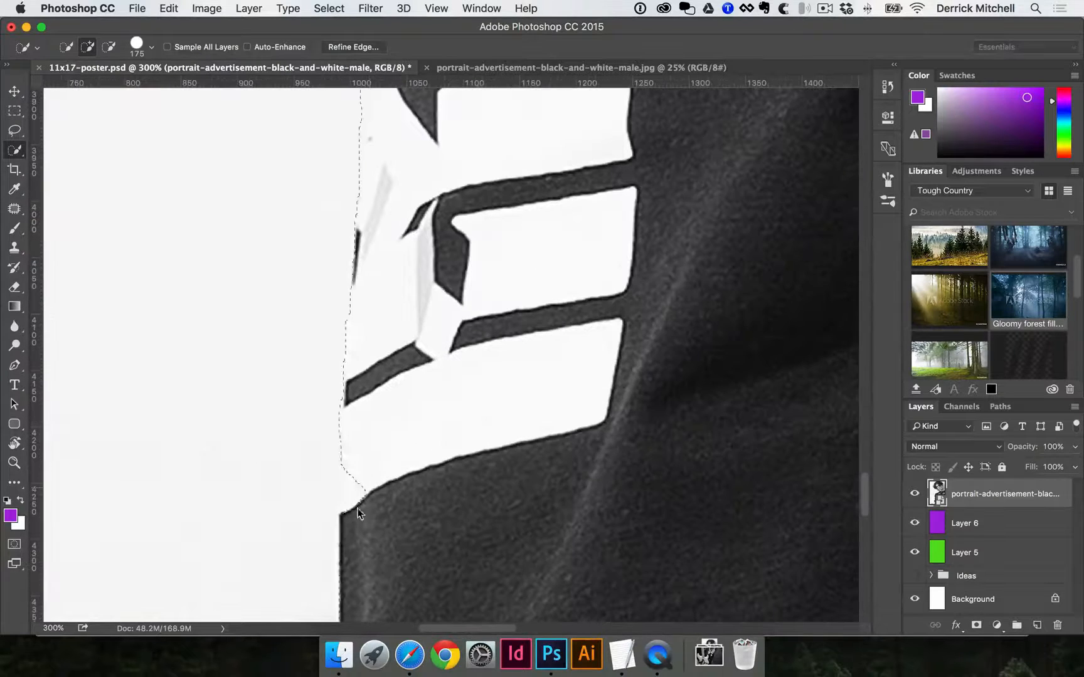
{"action": "left_click", "coordinate": [367, 491]}
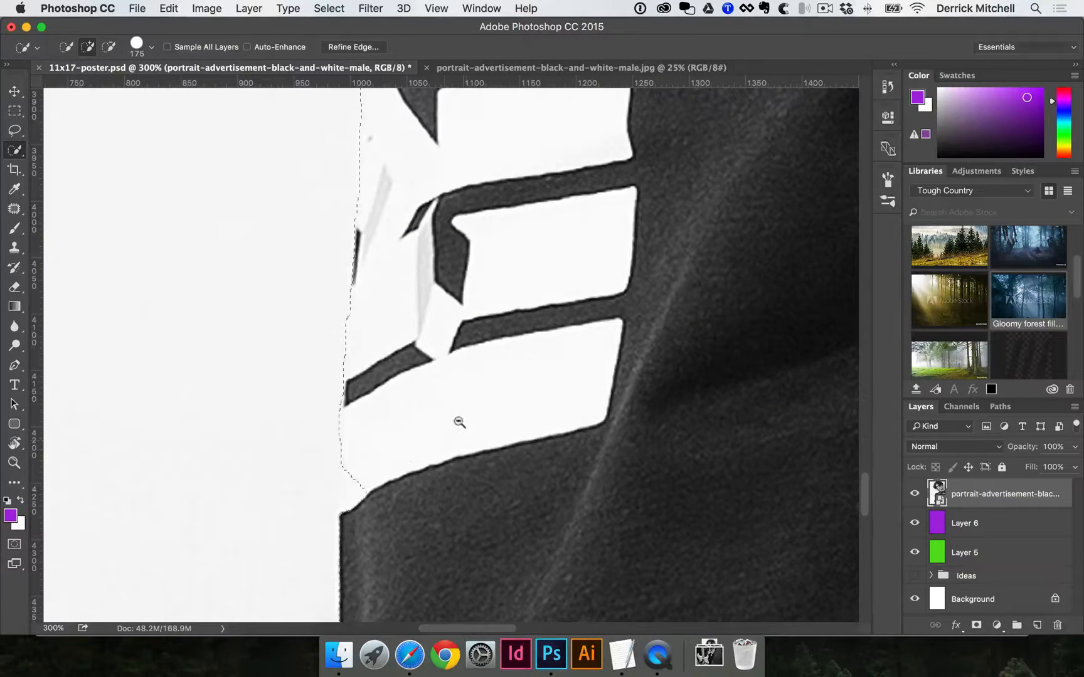
Step: Extend the selection over the face, neck and curly hair, and subtract the background beside the back of the head
{"action": "left_click", "coordinate": [465, 410], "text": "alt+super"}
{"action": "left_click", "coordinate": [470, 407], "text": "alt+super"}
{"action": "left_click", "coordinate": [470, 406], "text": "alt+super"}
{"action": "left_click", "coordinate": [540, 388], "text": "alt+super"}
{"action": "left_click_drag", "start_coordinate": [542, 427], "coordinate": [392, 618]}
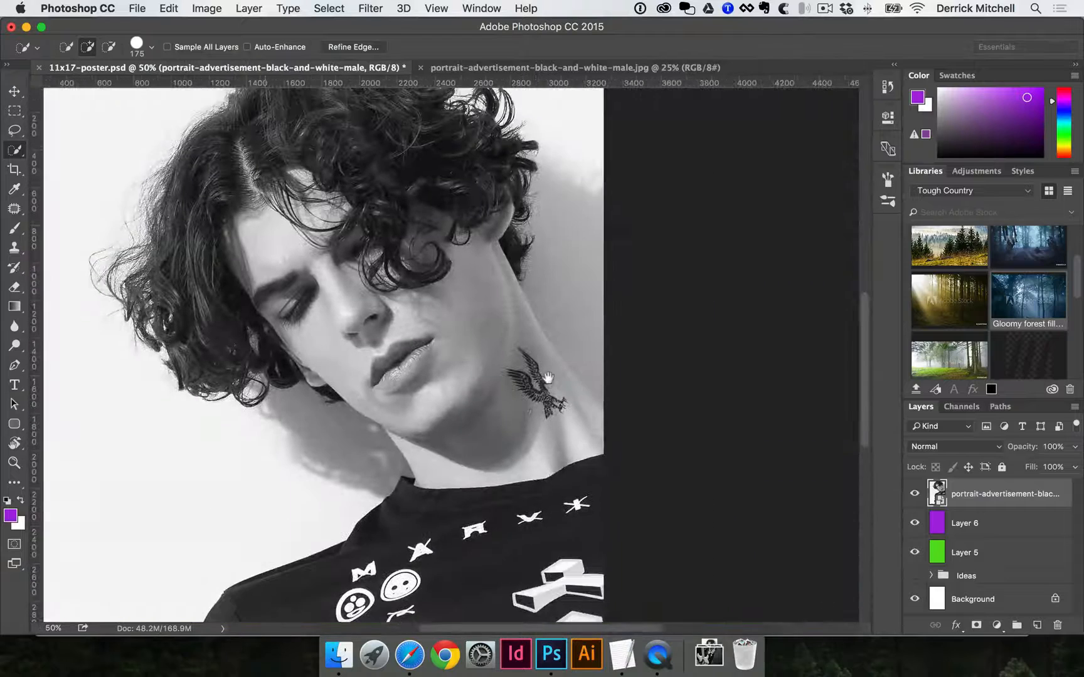
{"action": "mouse_move", "coordinate": [411, 383]}
{"action": "left_mouse_down"}
{"action": "mouse_move", "coordinate": [386, 171]}
{"action": "mouse_move", "coordinate": [395, 213]}
{"action": "mouse_move", "coordinate": [513, 339]}
{"action": "left_mouse_up"}
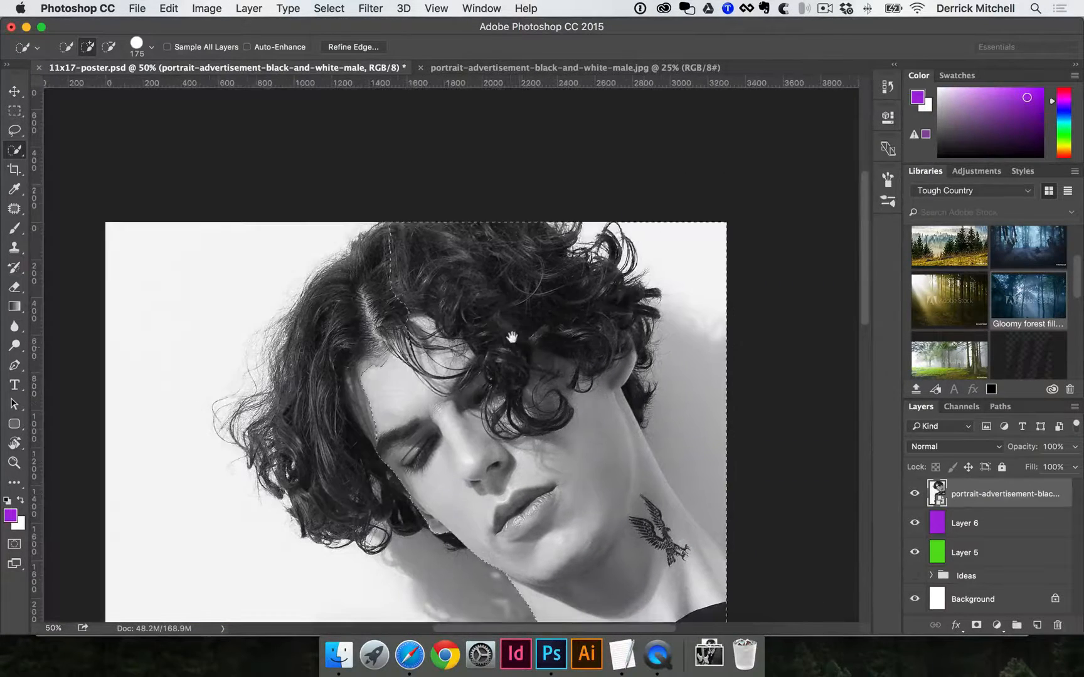
{"action": "mouse_move", "coordinate": [382, 370]}
{"action": "left_mouse_down"}
{"action": "mouse_move", "coordinate": [367, 301]}
{"action": "mouse_move", "coordinate": [355, 480]}
{"action": "left_mouse_up"}
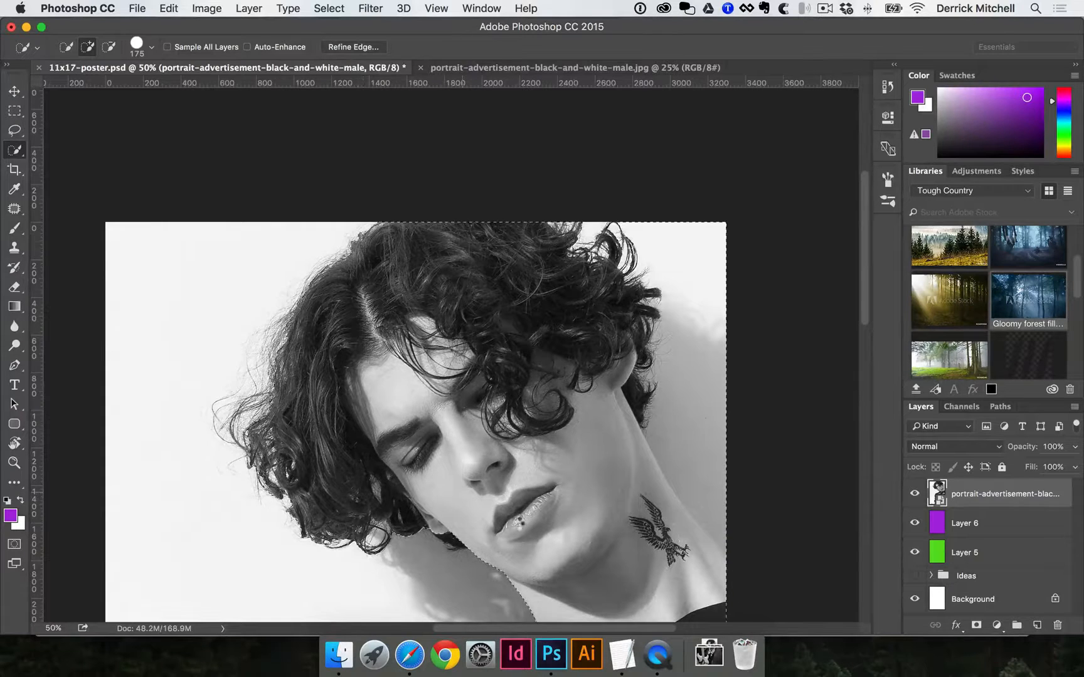
{"action": "left_click_drag", "start_coordinate": [533, 349], "coordinate": [484, 365]}
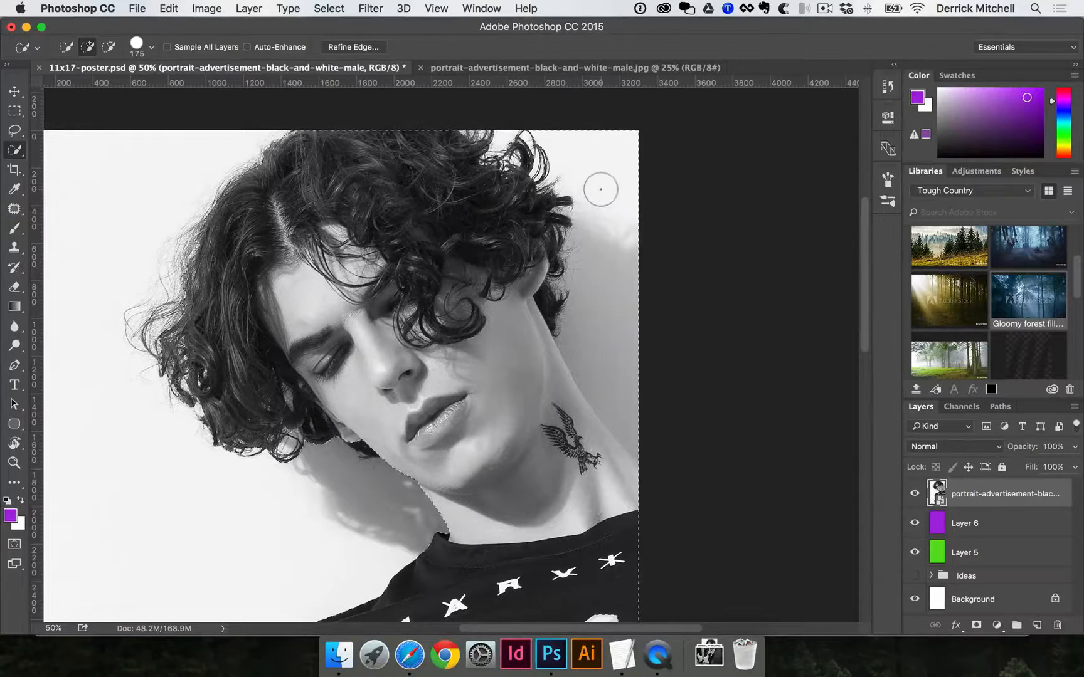
{"action": "key", "text": "alt"}
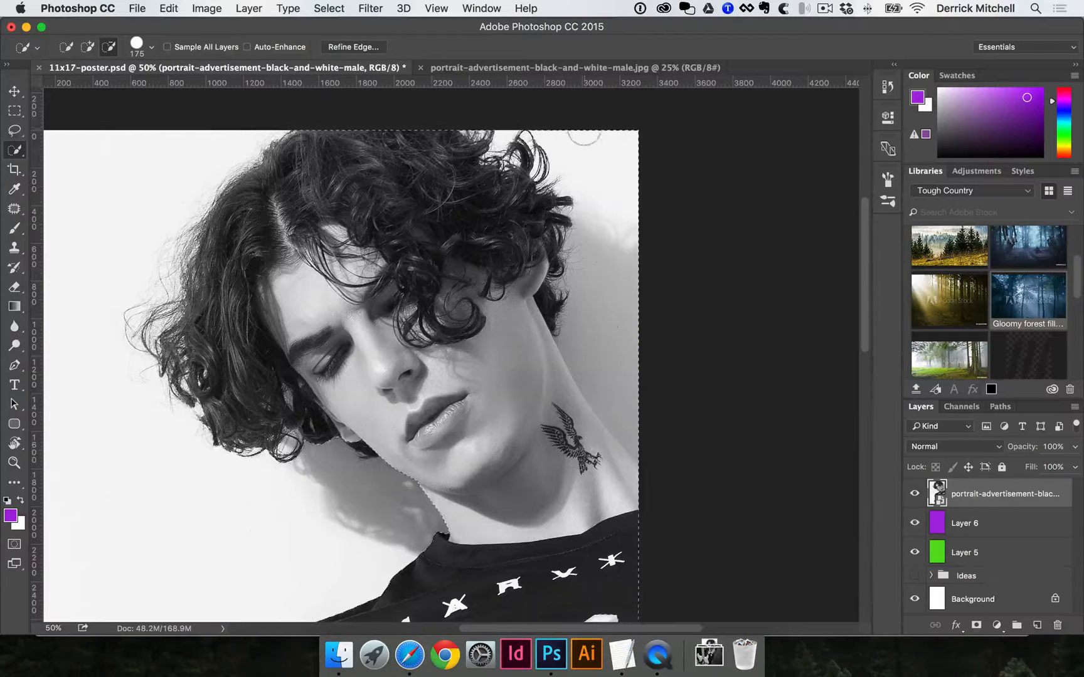
{"action": "left_click_drag", "start_coordinate": [584, 127], "coordinate": [590, 137]}
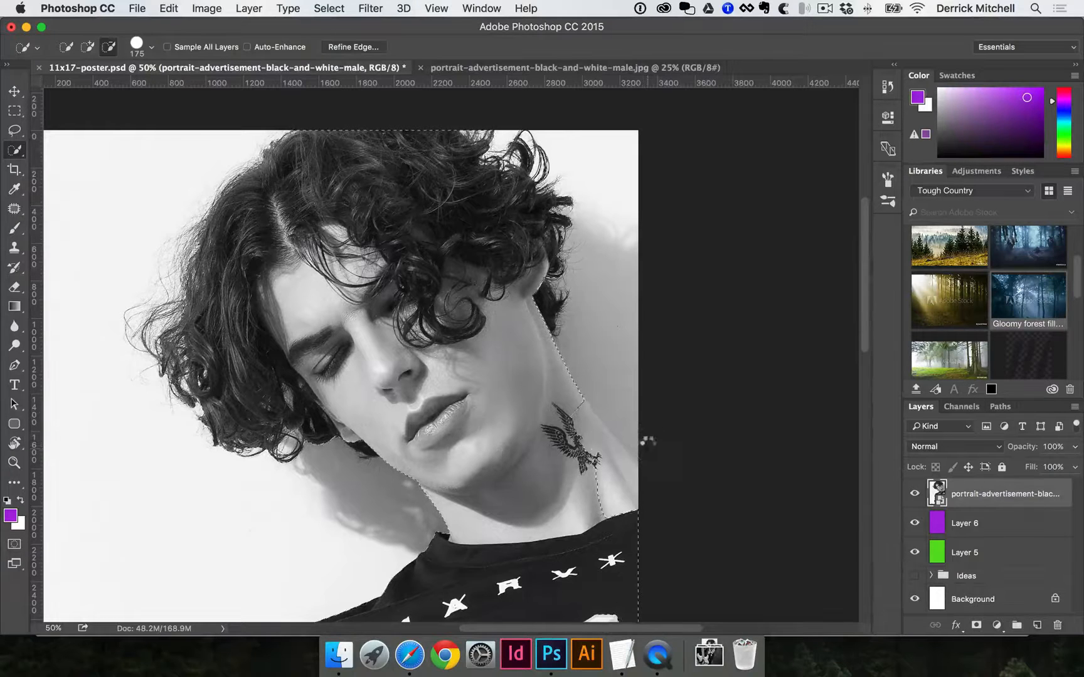
Step: Add the missing part of the neck beside the eagle tattoo to the selection with the Quick Selection tool
{"action": "left_click", "coordinate": [582, 457], "text": "super"}
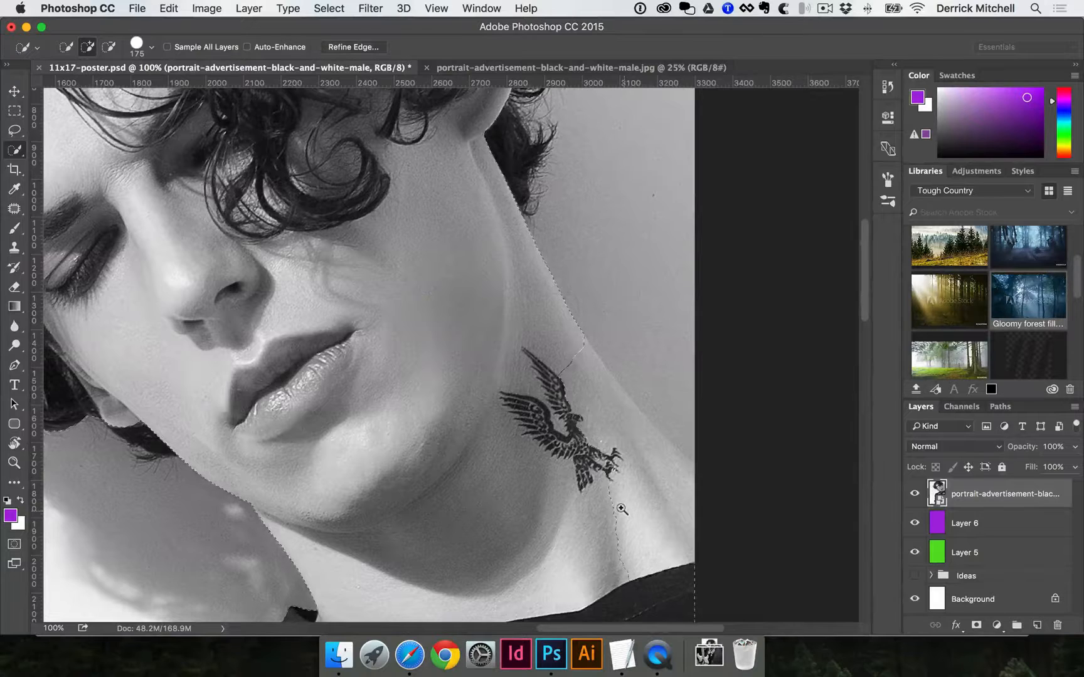
{"action": "left_click", "coordinate": [14, 463]}
{"action": "left_click", "coordinate": [618, 496]}
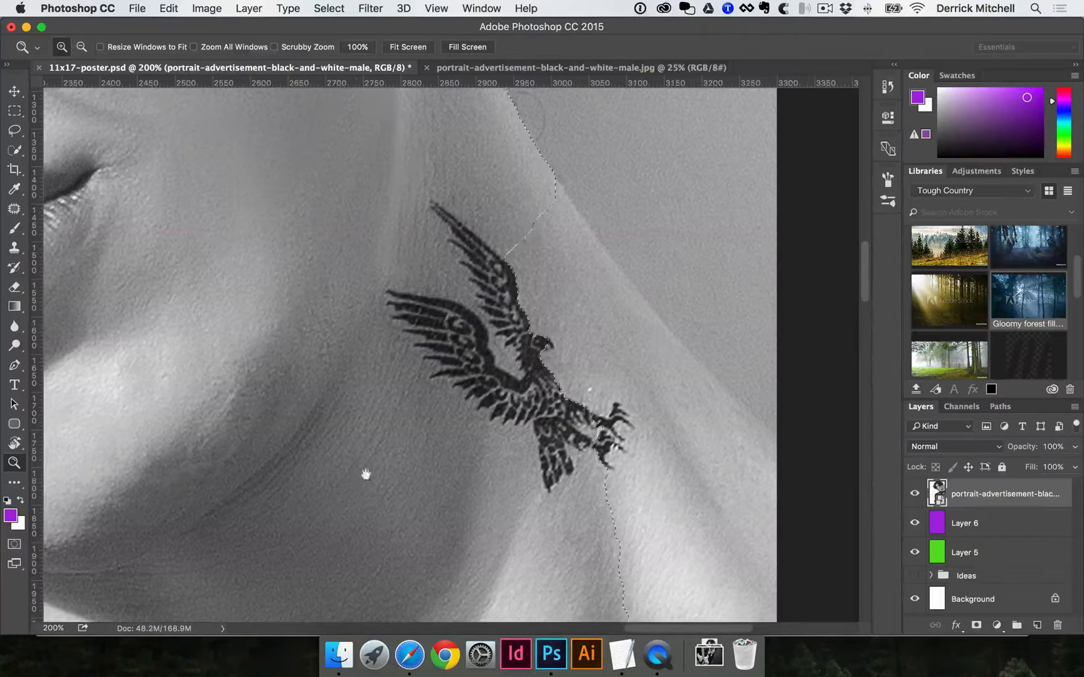
{"action": "scroll", "coordinate": [363, 474], "scroll_direction": "down", "scroll_amount": 3}
{"action": "left_click", "coordinate": [19, 446]}
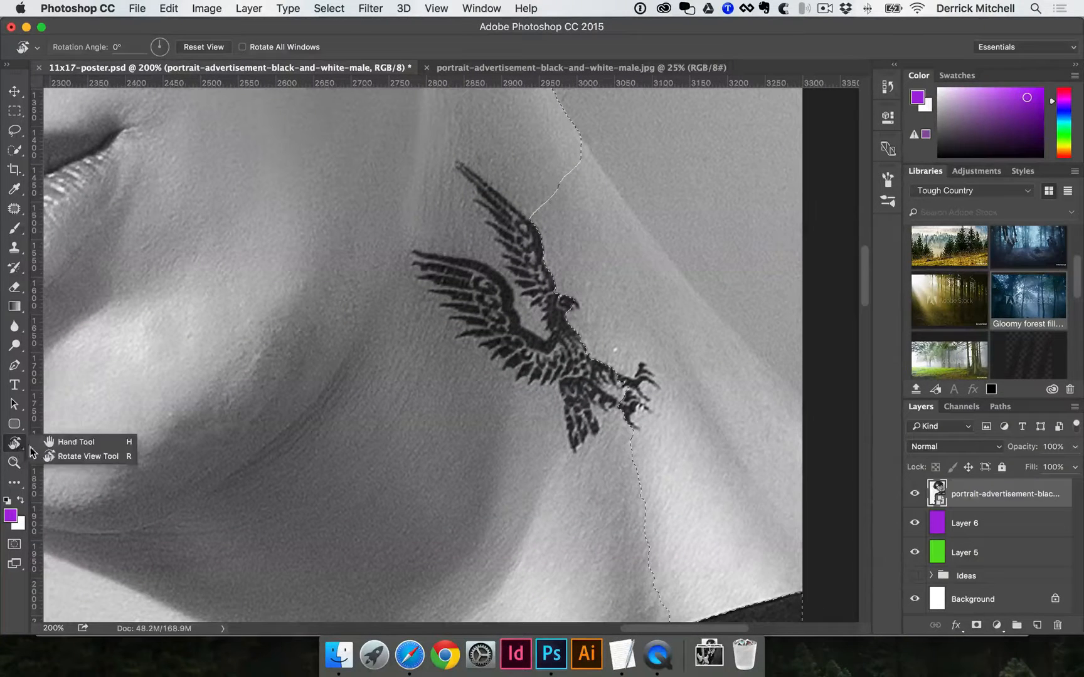
{"action": "left_click", "coordinate": [77, 442]}
{"action": "left_click_drag", "start_coordinate": [607, 442], "coordinate": [590, 394]}
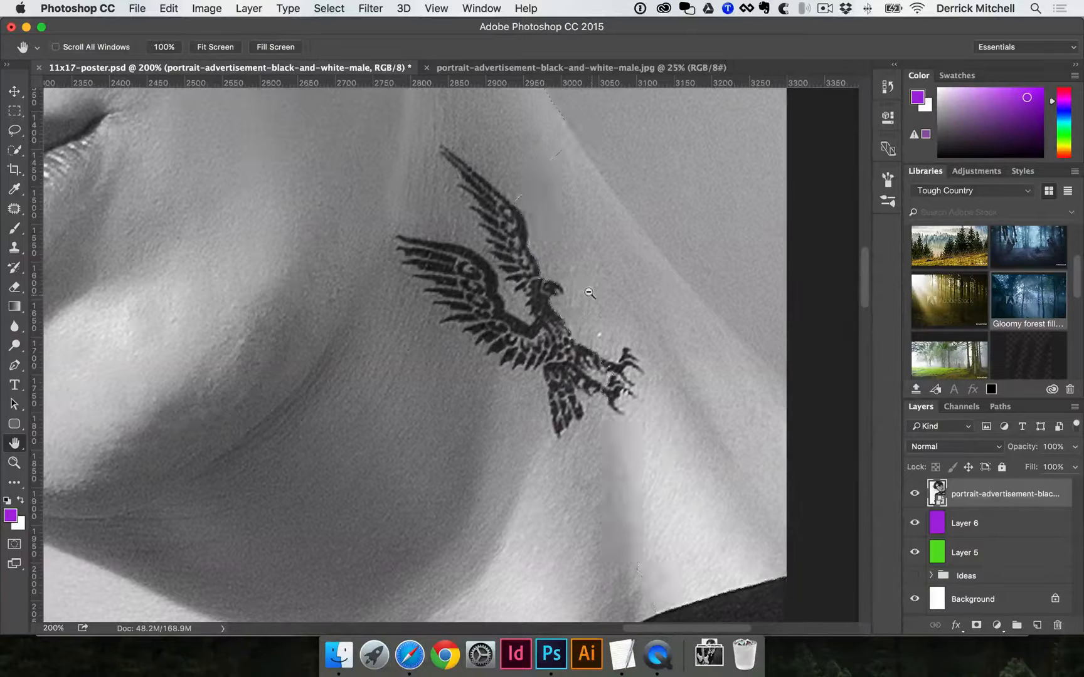
{"action": "left_click", "coordinate": [590, 293], "text": "alt+super"}
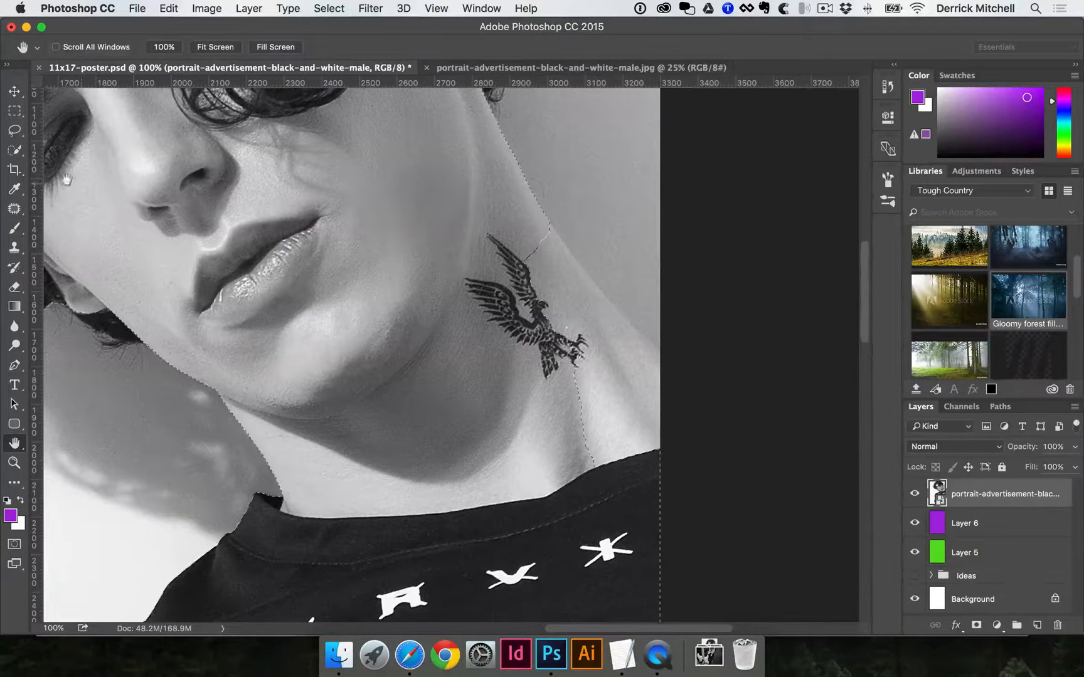
{"action": "left_click_drag", "start_coordinate": [15, 150], "coordinate": [63, 152]}
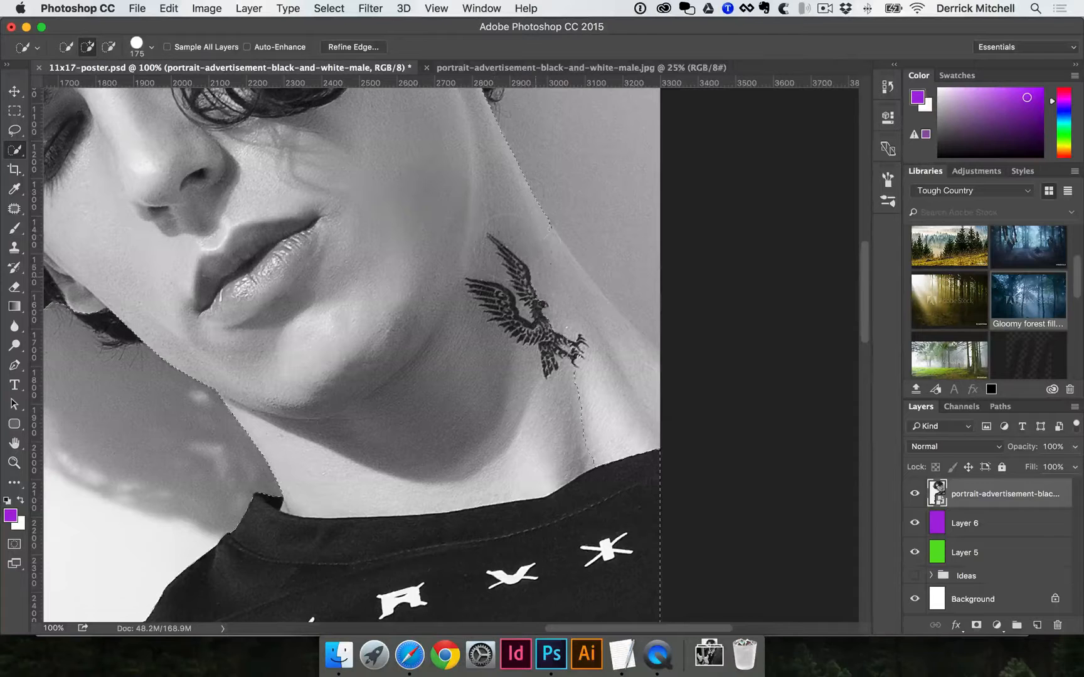
{"action": "scroll", "coordinate": [418, 345], "scroll_direction": "left", "scroll_amount": 3}
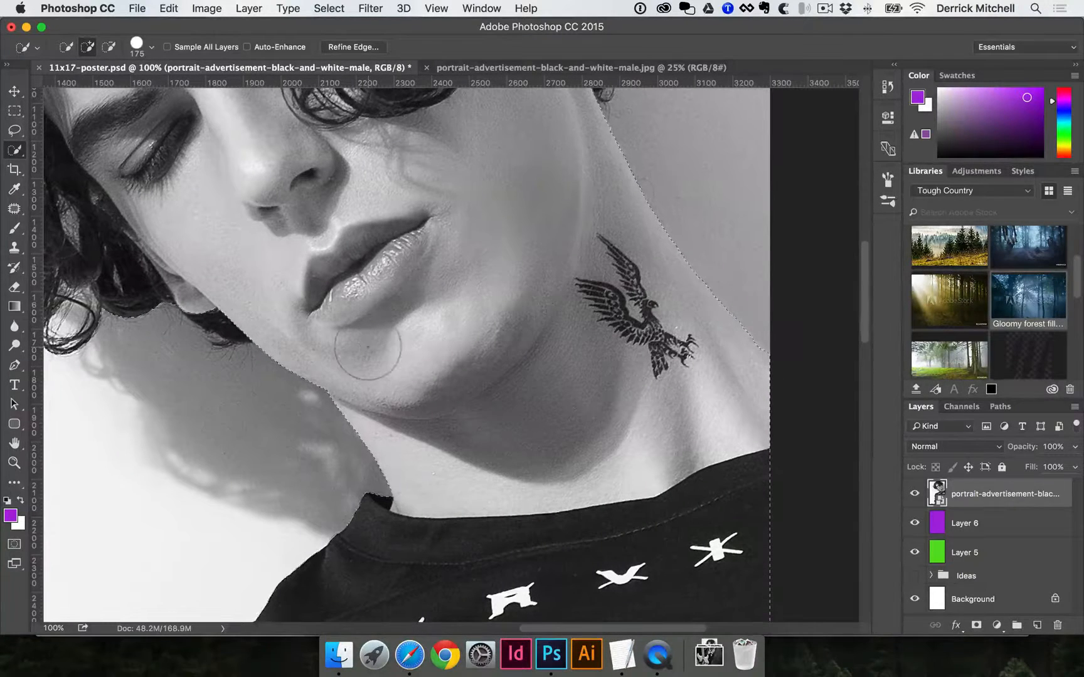
{"action": "left_click", "coordinate": [427, 342], "text": "alt"}
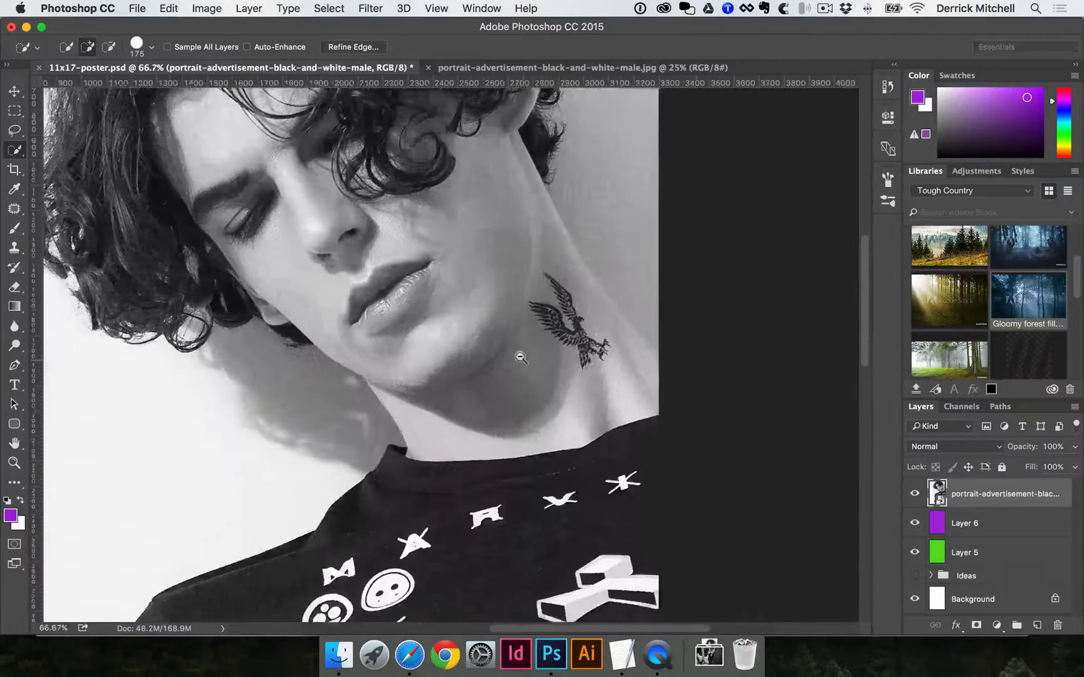
Step: Add a layer mask to the portrait layer from the figure selection and inspect the cutout over the purple layer
{"action": "left_click", "coordinate": [520, 357], "text": "alt"}
{"action": "left_click", "coordinate": [444, 351], "text": "alt"}
{"action": "left_click_drag", "start_coordinate": [344, 390], "coordinate": [409, 352]}
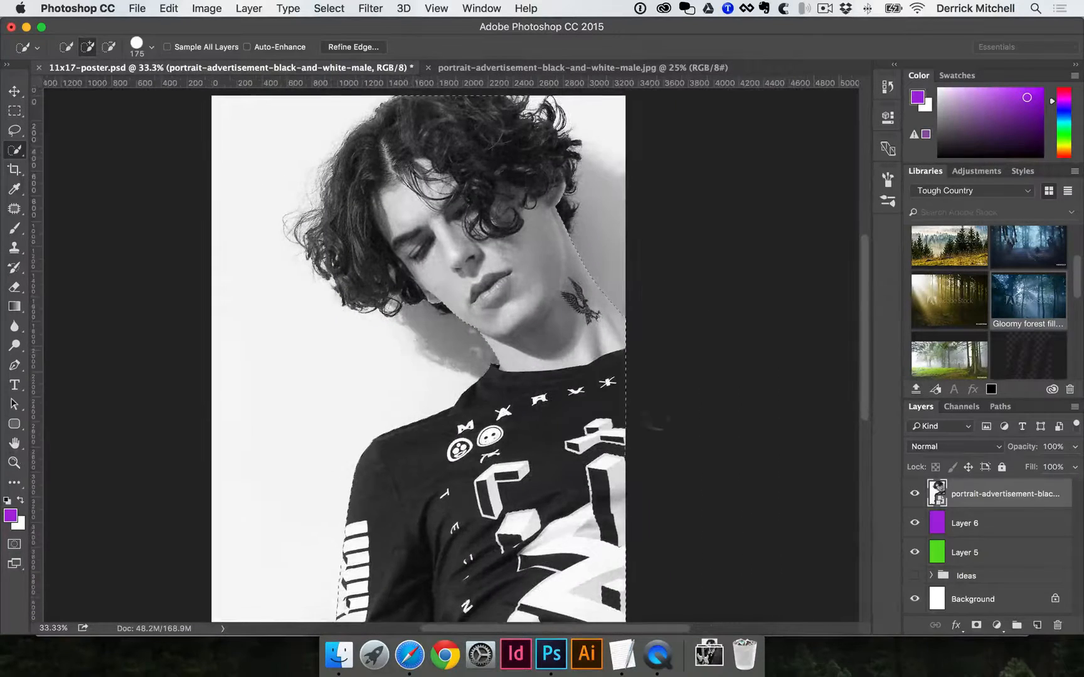
{"action": "left_click", "coordinate": [976, 625]}
{"action": "scroll", "coordinate": [625, 434], "scroll_direction": "up", "scroll_amount": 5}
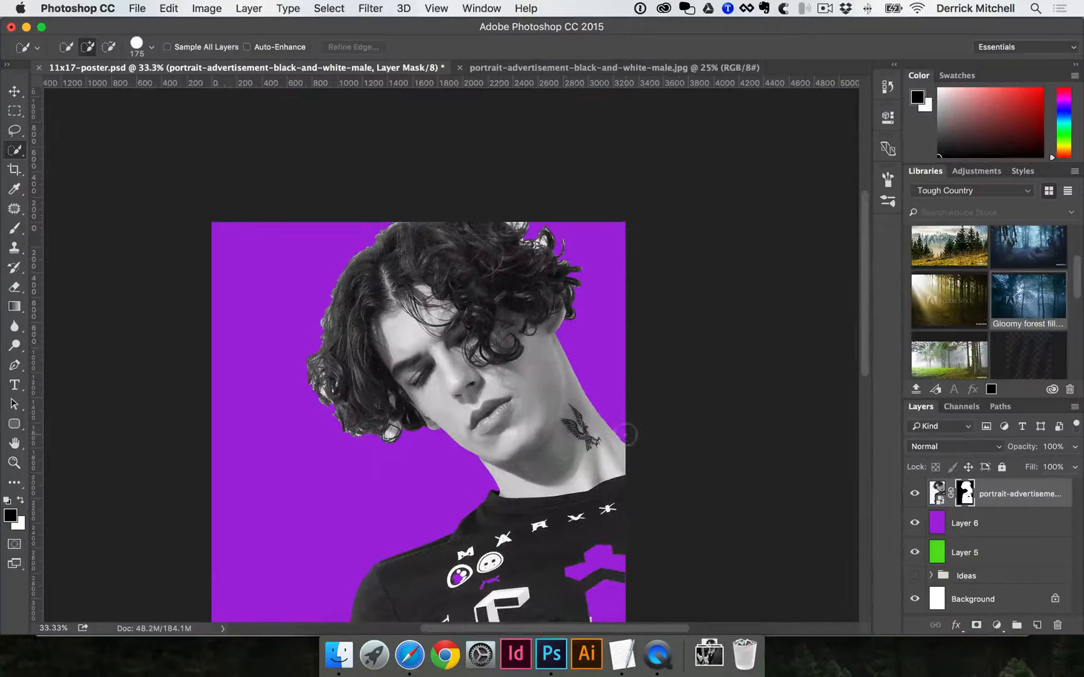
{"action": "scroll", "coordinate": [626, 434], "scroll_direction": "down", "scroll_amount": 10}
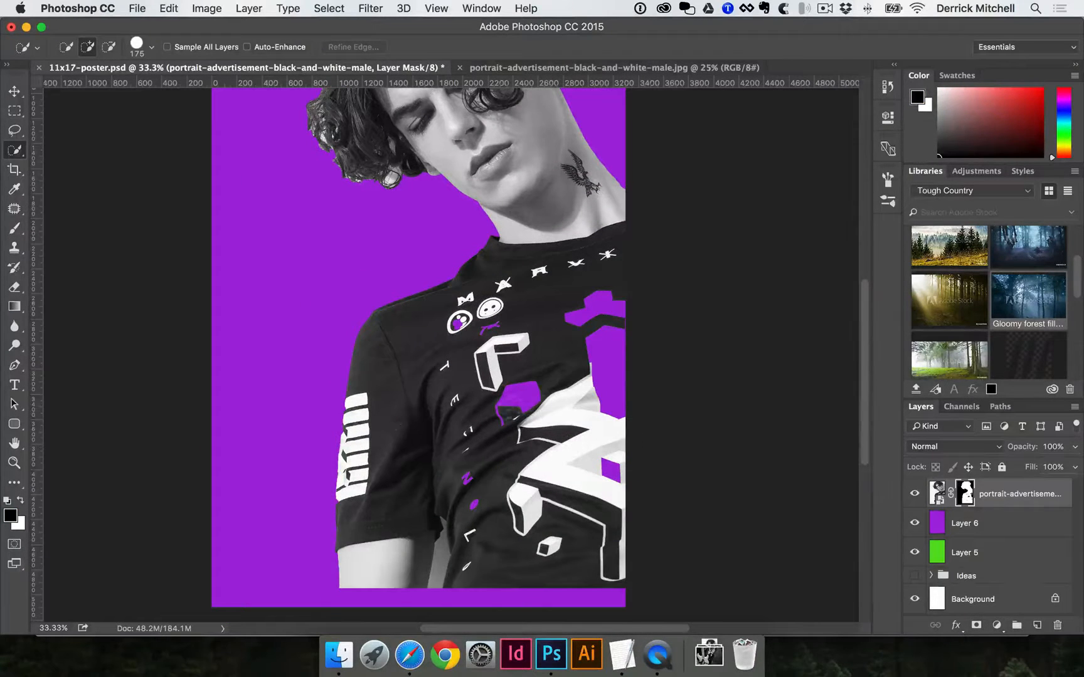
{"action": "left_click", "coordinate": [476, 458], "text": "super"}
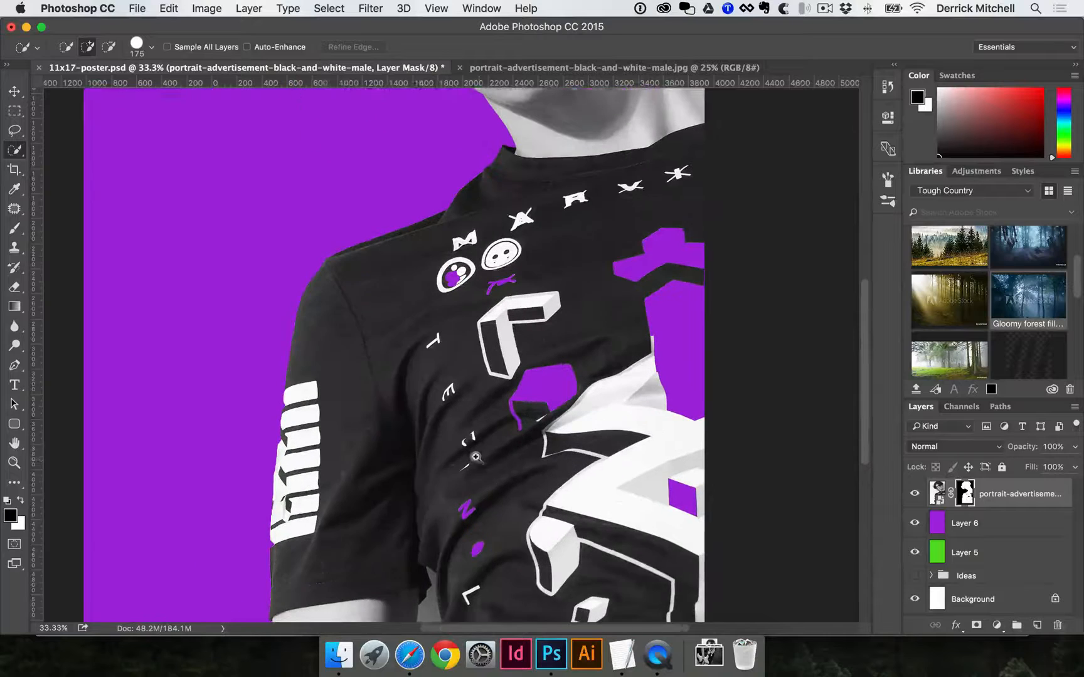
{"action": "left_click", "coordinate": [605, 443], "text": "alt"}
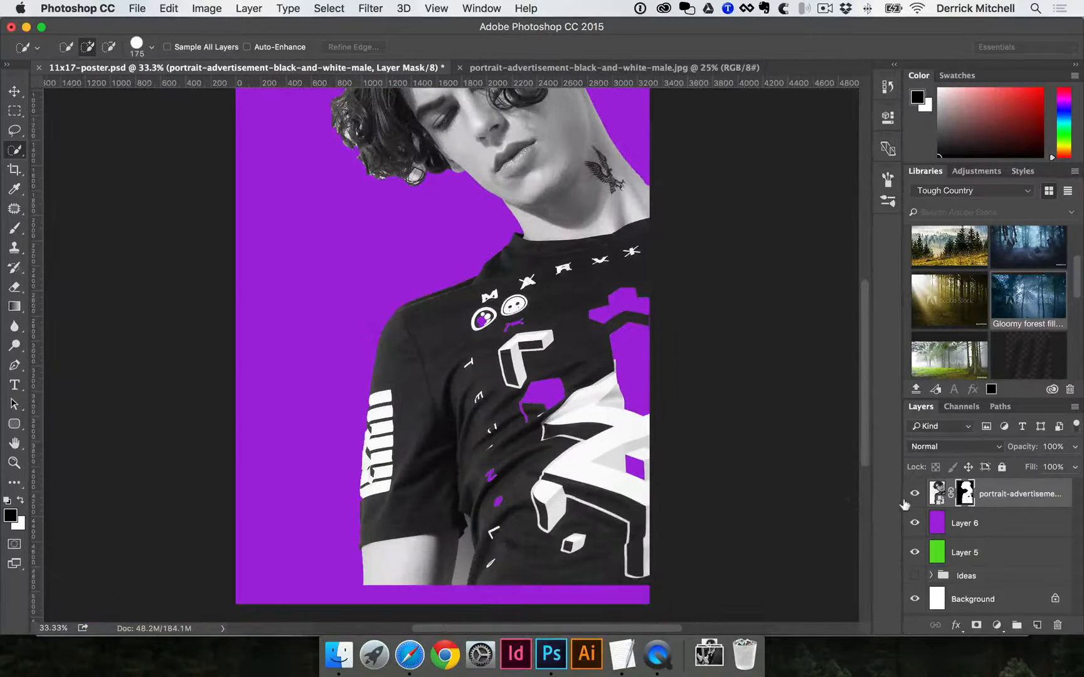
{"action": "left_click", "coordinate": [477, 432], "text": "alt"}
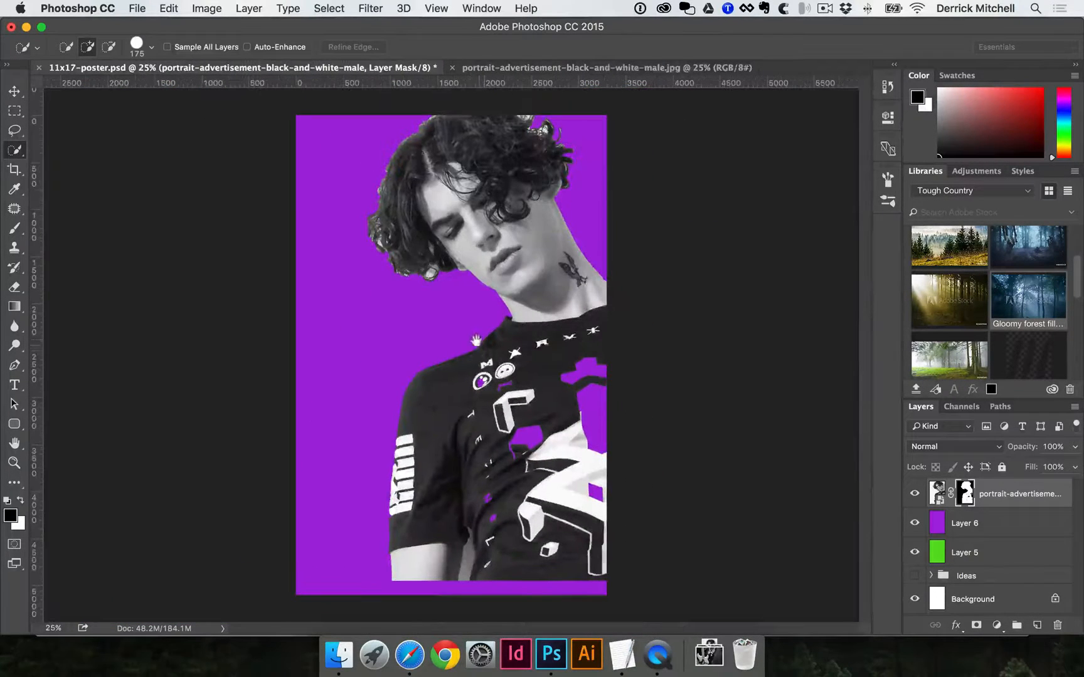
Step: Delete the layer mask from the portrait layer
{"action": "key", "text": "v"}
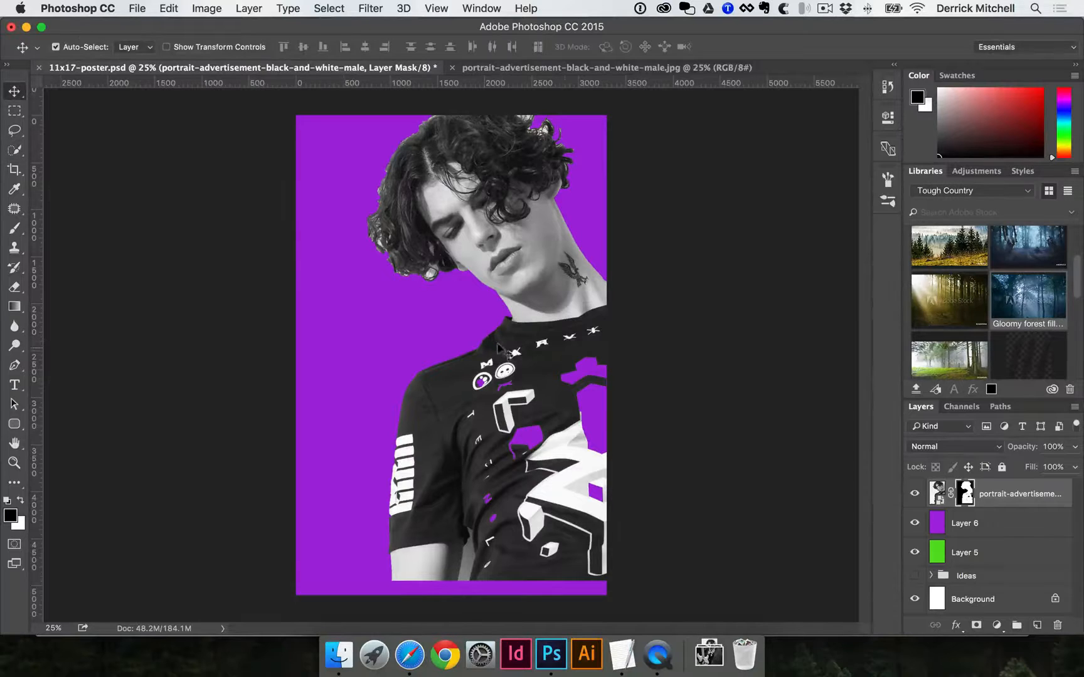
{"action": "left_click_drag", "start_coordinate": [964, 494], "coordinate": [1058, 626]}
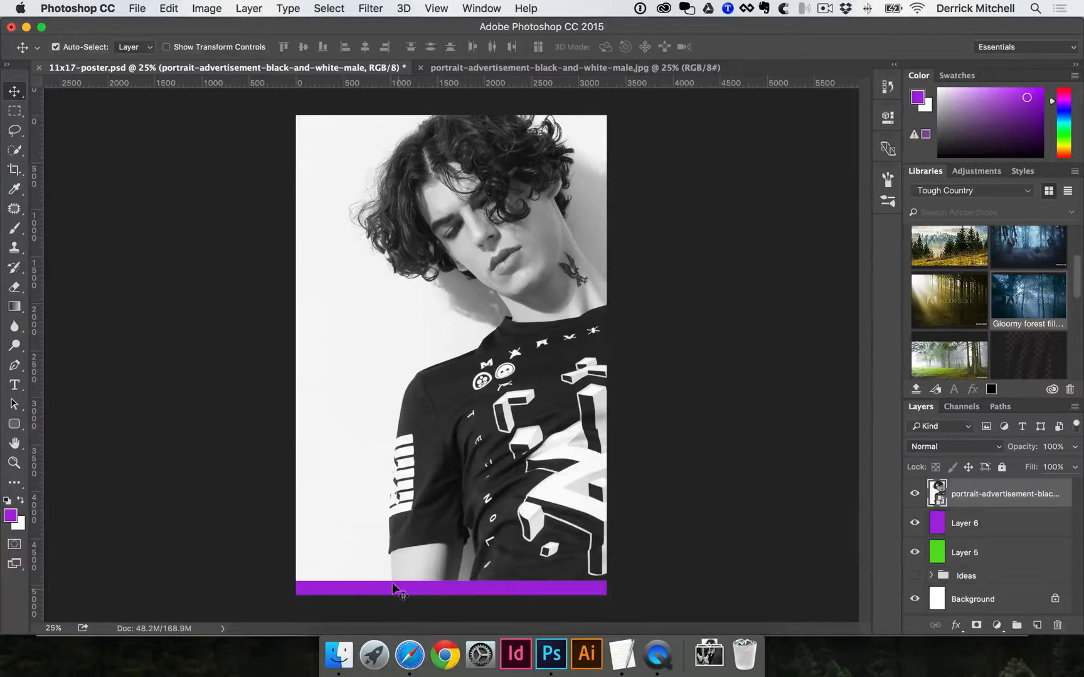
Step: Draw a closed, curved shape about 1781 by 1373 px beside the shoulder with the Pen tool in Shape mode
{"action": "left_click", "coordinate": [379, 542], "text": "super"}
{"action": "left_click_drag", "start_coordinate": [421, 371], "coordinate": [314, 550]}
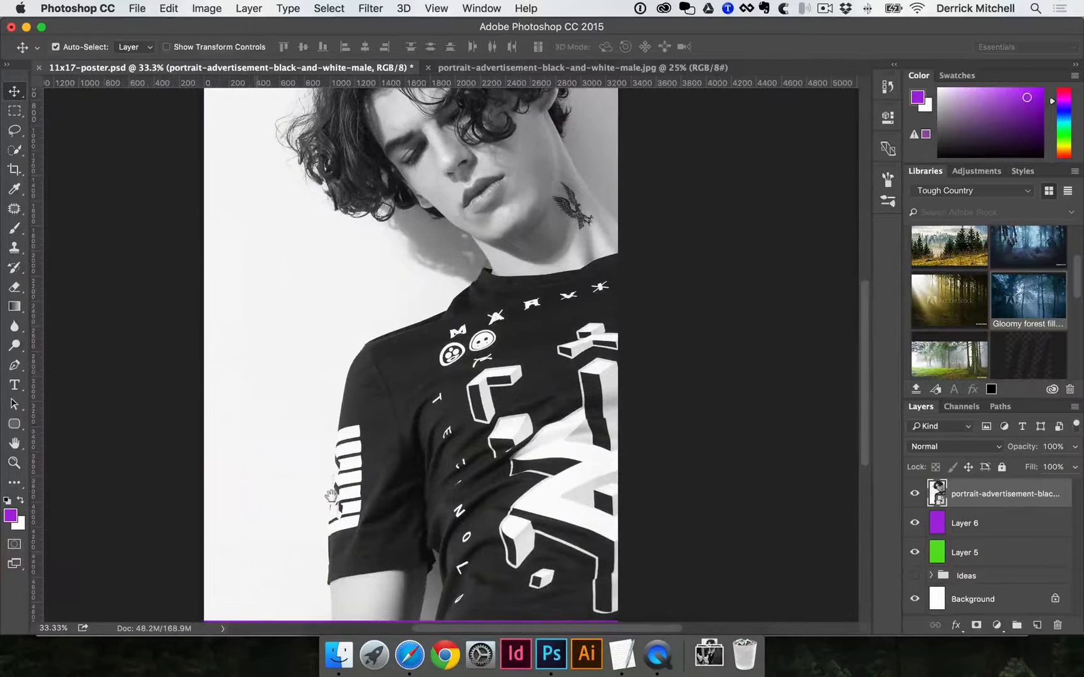
{"action": "key", "text": "p"}
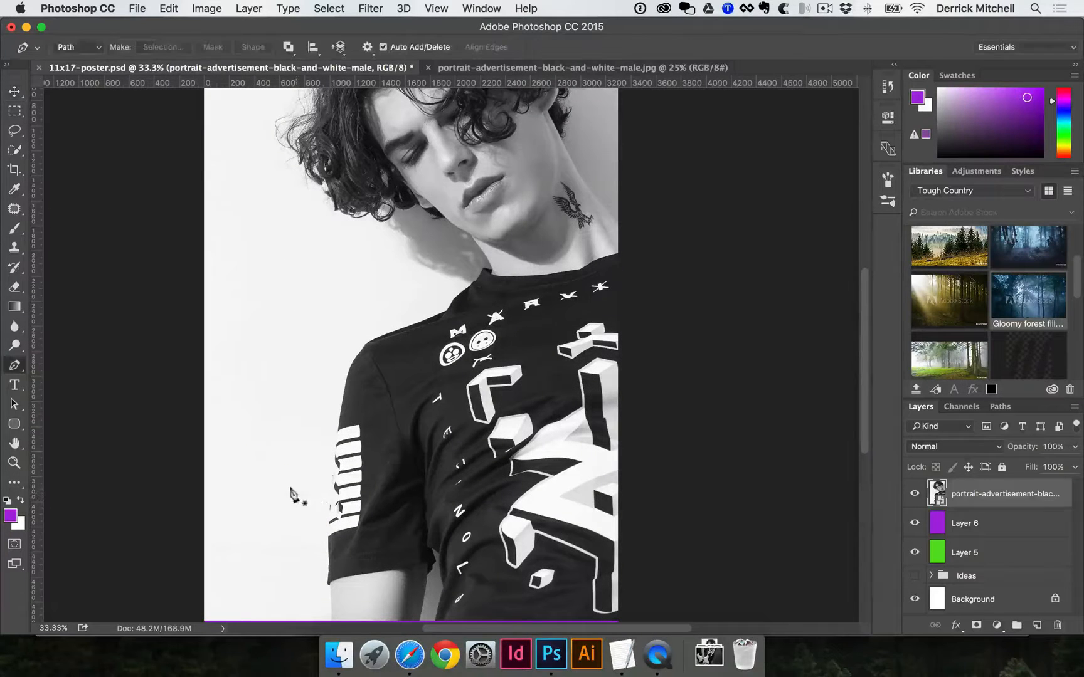
{"action": "left_click", "coordinate": [14, 366]}
{"action": "left_click", "coordinate": [66, 363]}
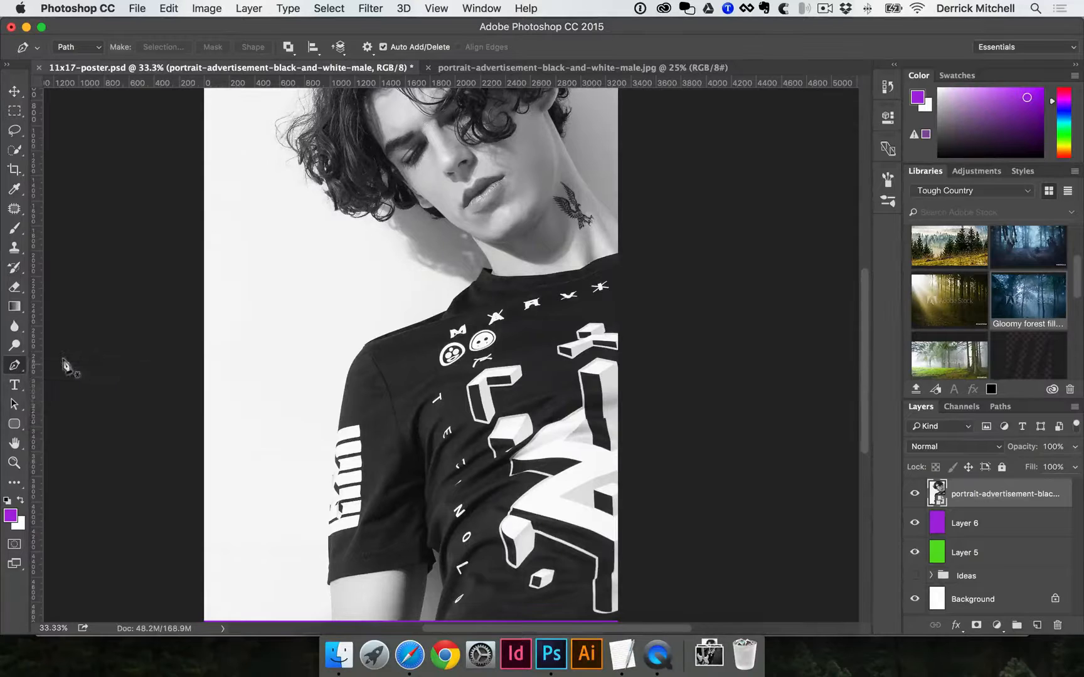
{"action": "left_click", "coordinate": [93, 48]}
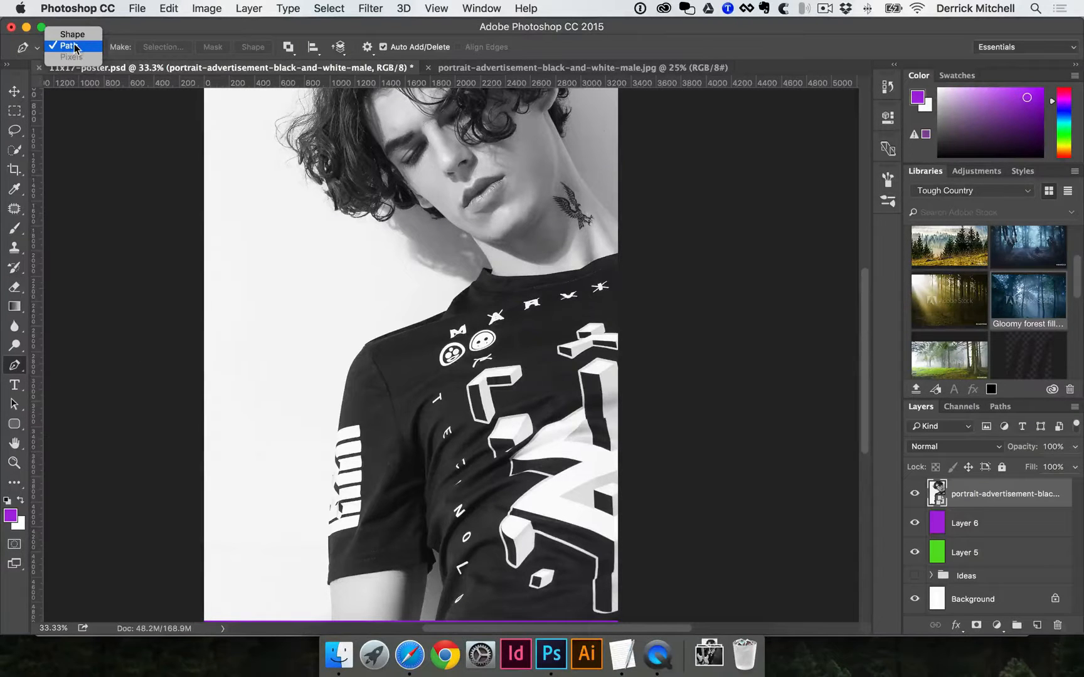
{"action": "left_click", "coordinate": [83, 39]}
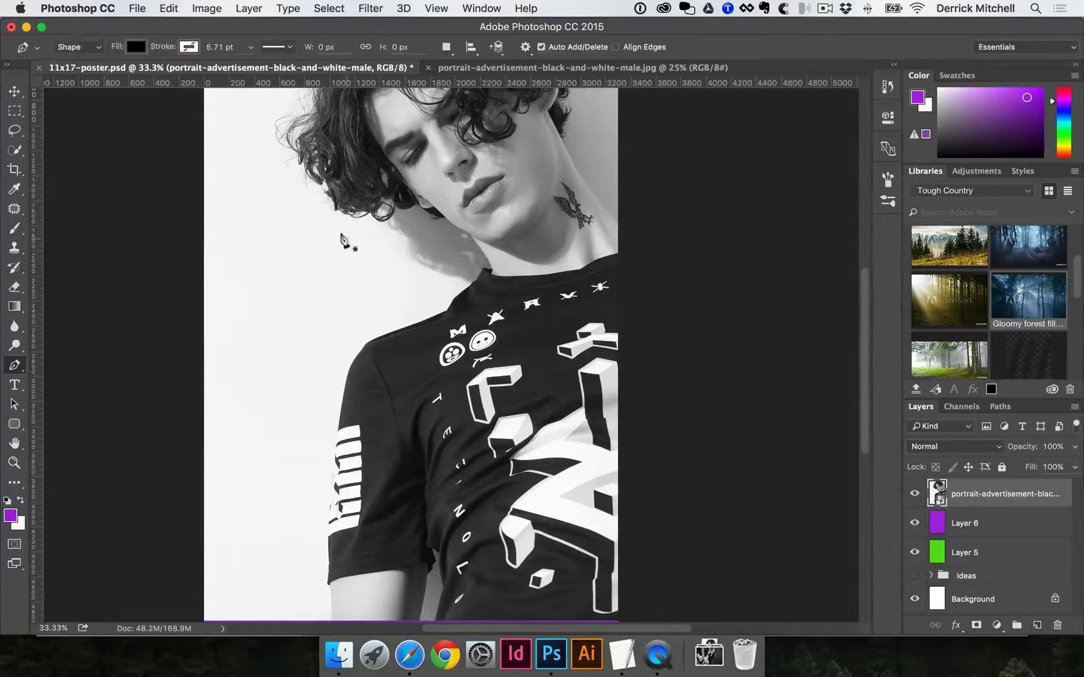
{"action": "left_click_drag", "start_coordinate": [350, 240], "coordinate": [422, 266]}
{"action": "left_click_drag", "start_coordinate": [438, 348], "coordinate": [390, 414]}
{"action": "left_click", "coordinate": [252, 383]}
{"action": "left_click", "coordinate": [243, 288]}
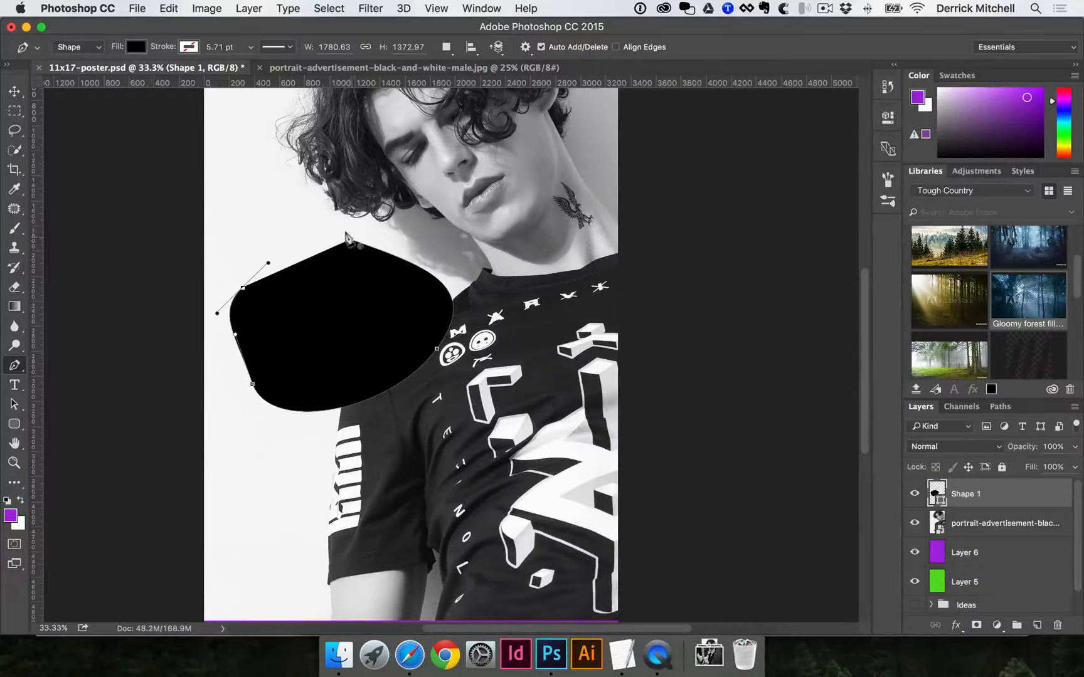
{"action": "left_click", "coordinate": [351, 240]}
Step: Change the fill of the drawn pen shape to gray
{"action": "left_click", "coordinate": [135, 47]}
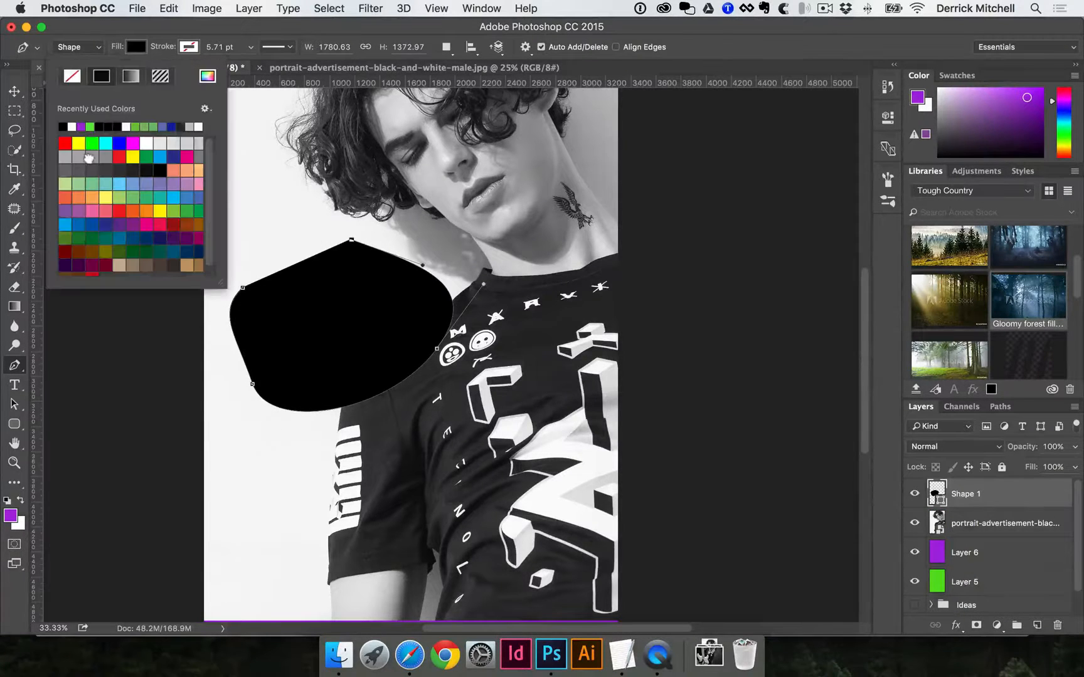
{"action": "left_click", "coordinate": [89, 157]}
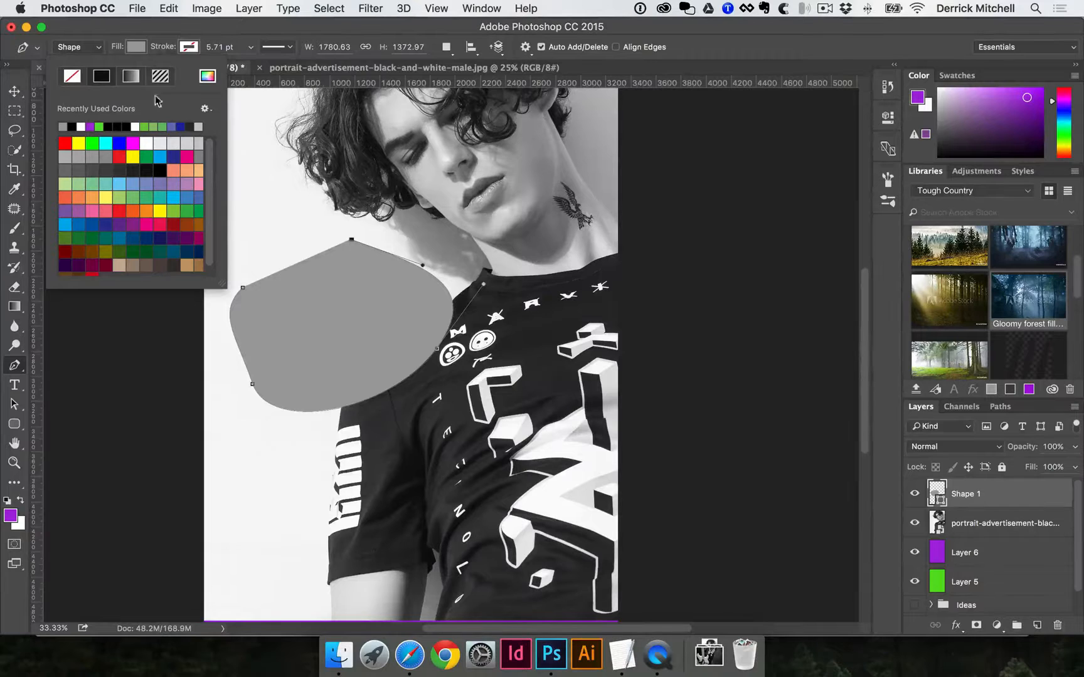
{"action": "left_click", "coordinate": [350, 300]}
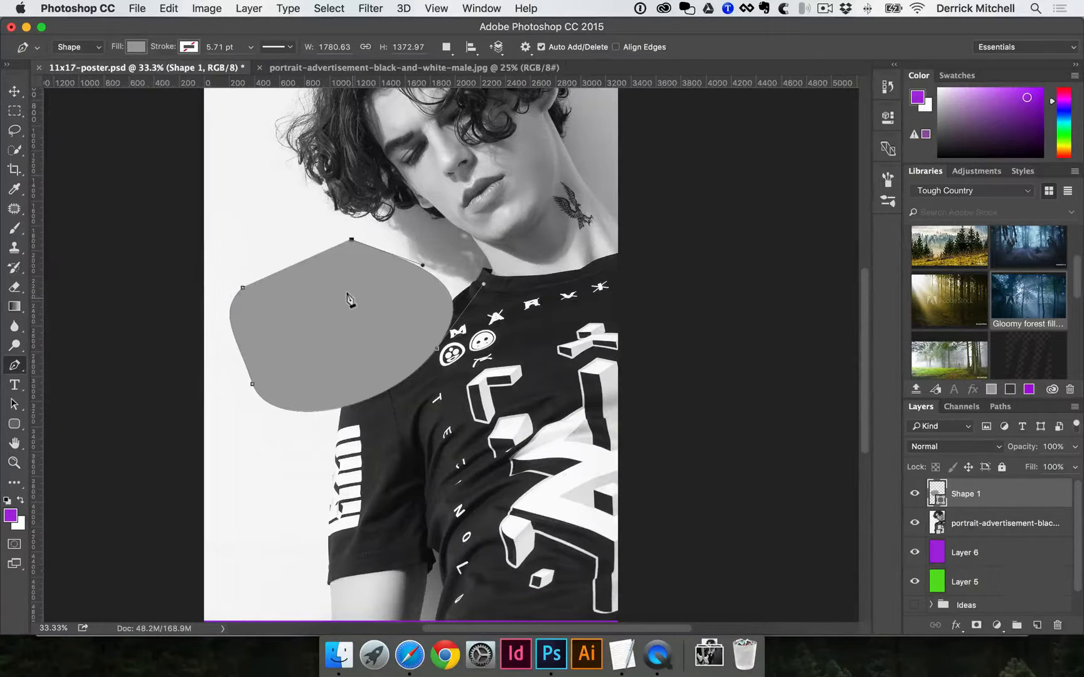
Step: Delete the pen shape's layer
{"action": "key", "text": "v"}
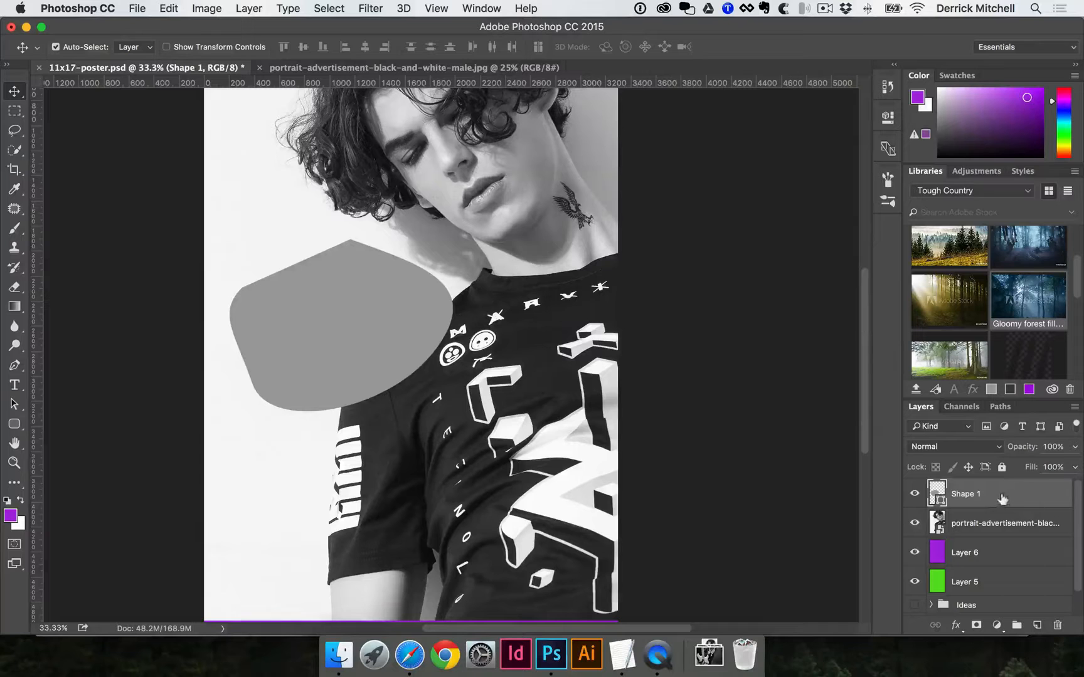
{"action": "key", "text": "Delete"}
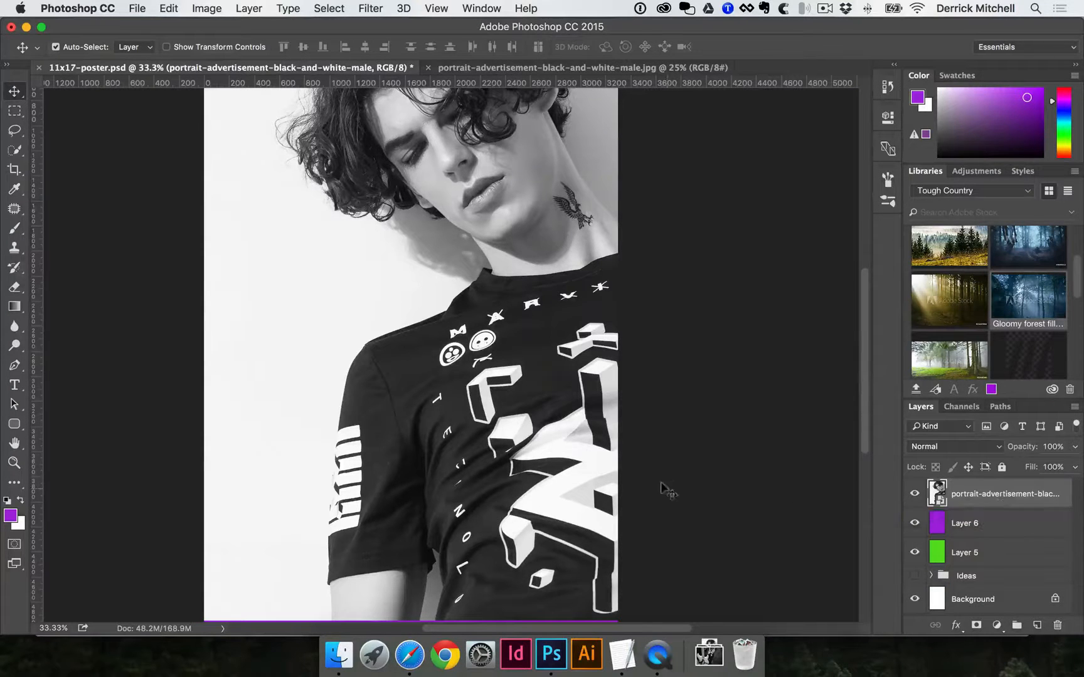
Step: Set the Pen tool to Path mode and draw an open S-shaped practice path on the white background beside the figure
{"action": "key", "text": "p"}
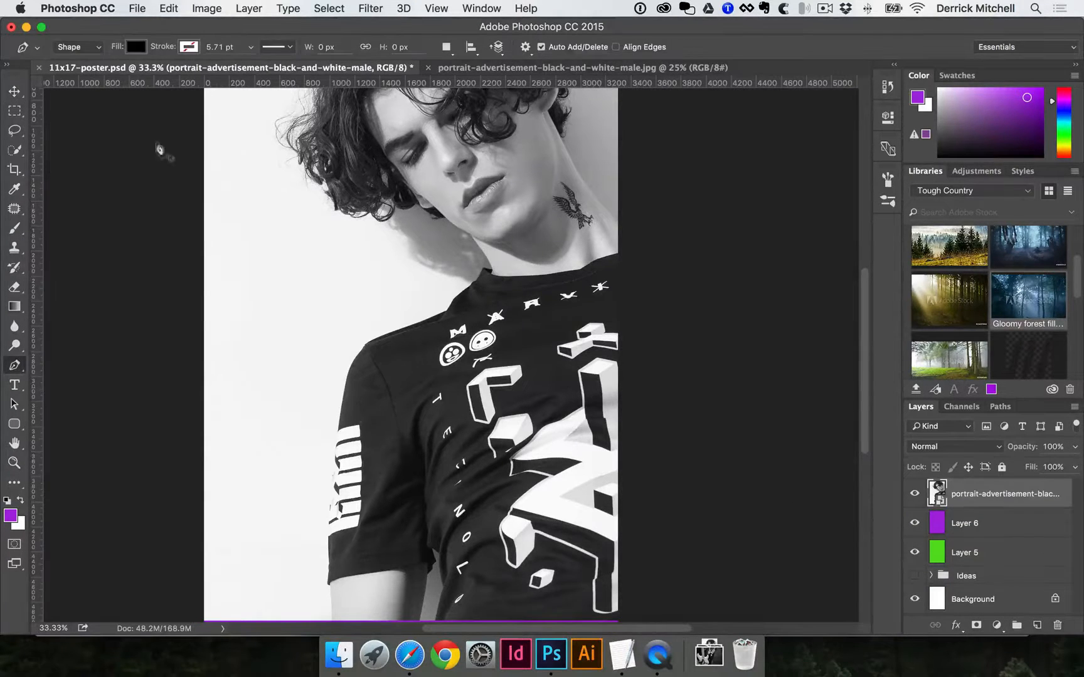
{"action": "left_click", "coordinate": [98, 53]}
{"action": "left_click", "coordinate": [88, 61]}
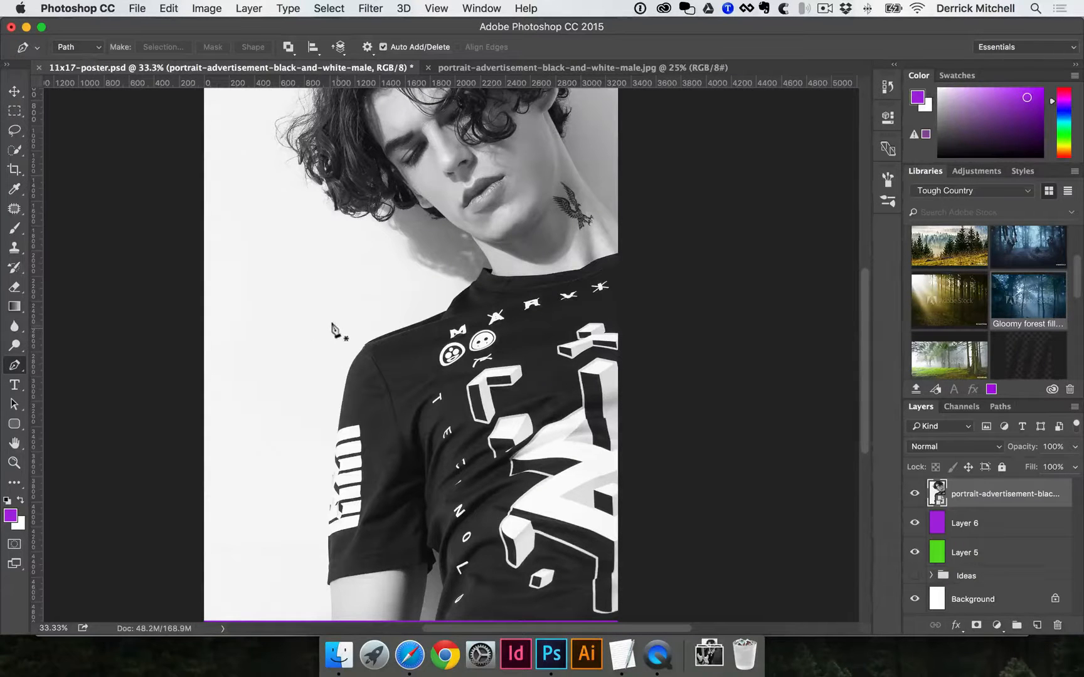
{"action": "scroll", "coordinate": [303, 313], "scroll_direction": "up", "scroll_amount": 1}
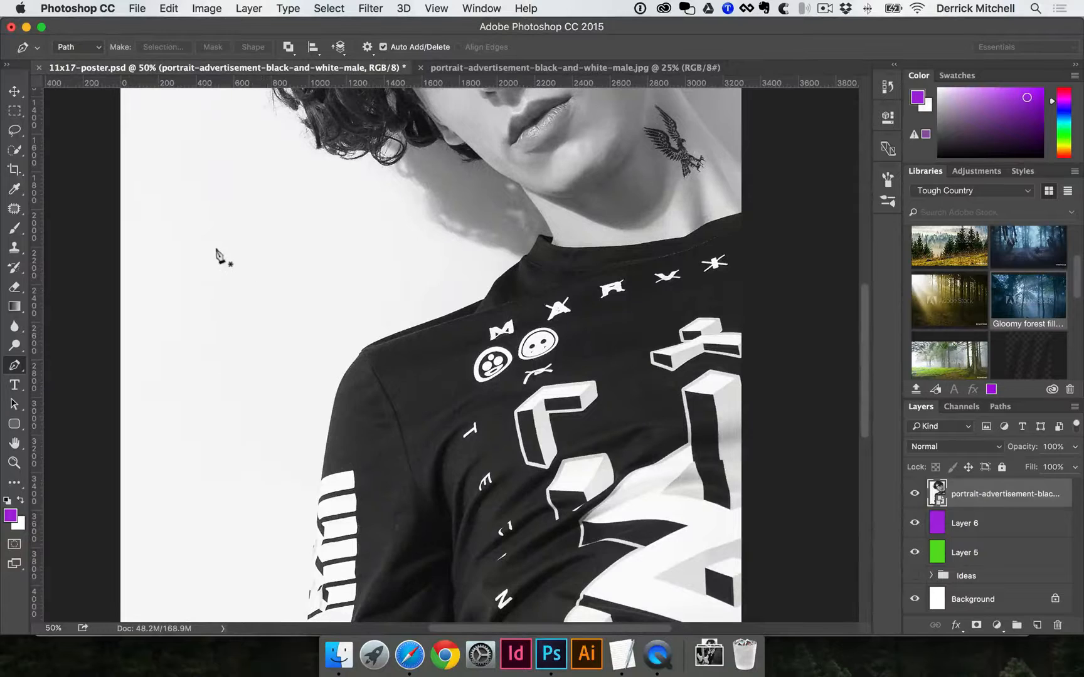
{"action": "left_click_drag", "start_coordinate": [215, 240], "coordinate": [256, 190]}
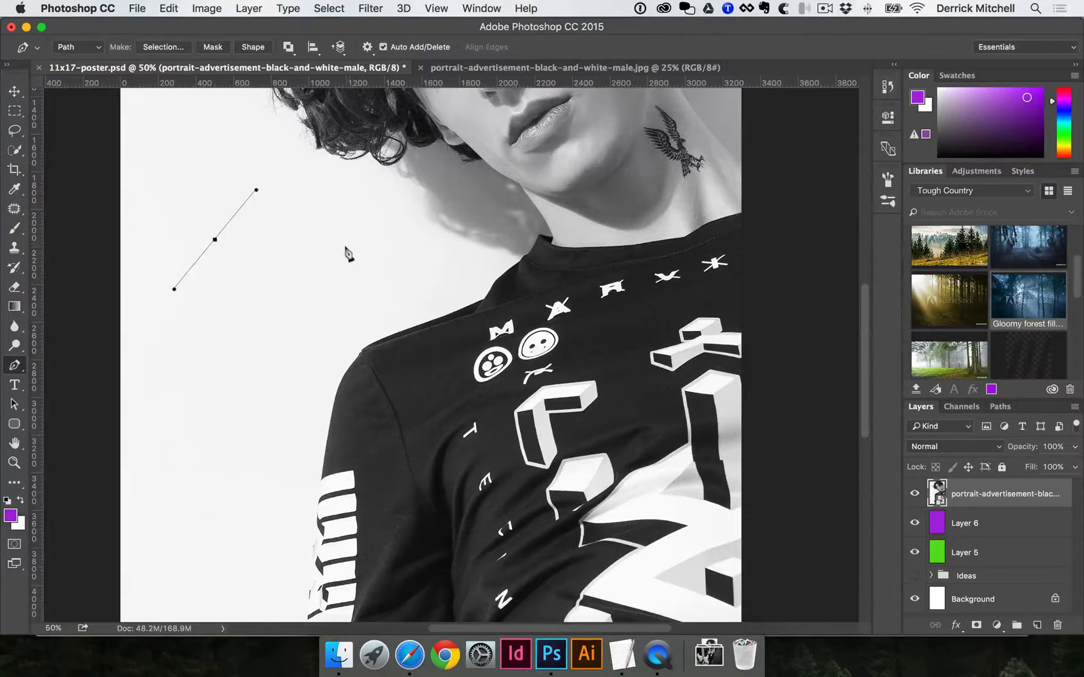
{"action": "left_click_drag", "start_coordinate": [354, 253], "coordinate": [353, 282]}
{"action": "left_click_drag", "start_coordinate": [348, 224], "coordinate": [286, 334]}
{"action": "scroll", "coordinate": [364, 245], "scroll_direction": "up", "scroll_amount": 1}
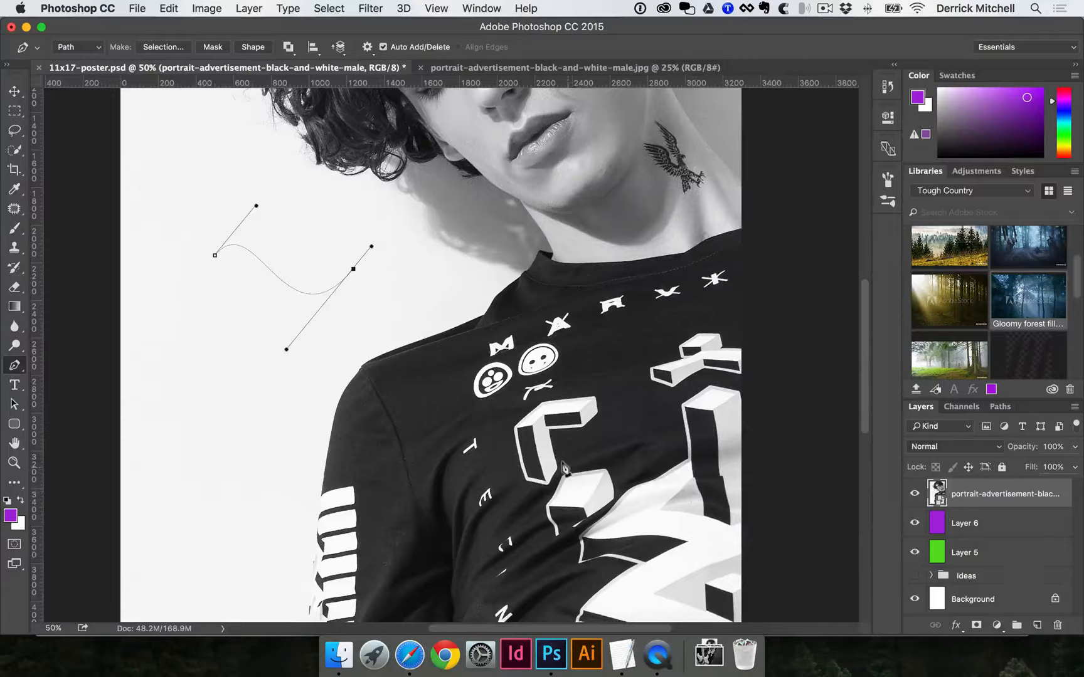
Step: Delete the practice work path and return to the layer list
{"action": "left_click", "coordinate": [1001, 407]}
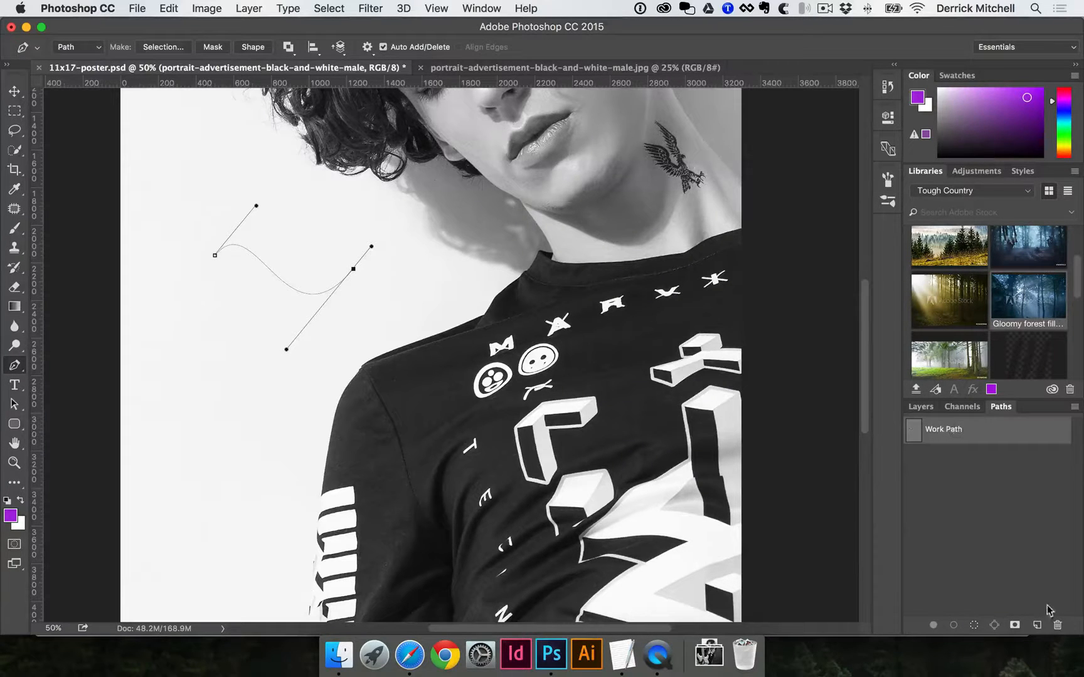
{"action": "left_click", "coordinate": [1055, 624]}
{"action": "left_click", "coordinate": [624, 235]}
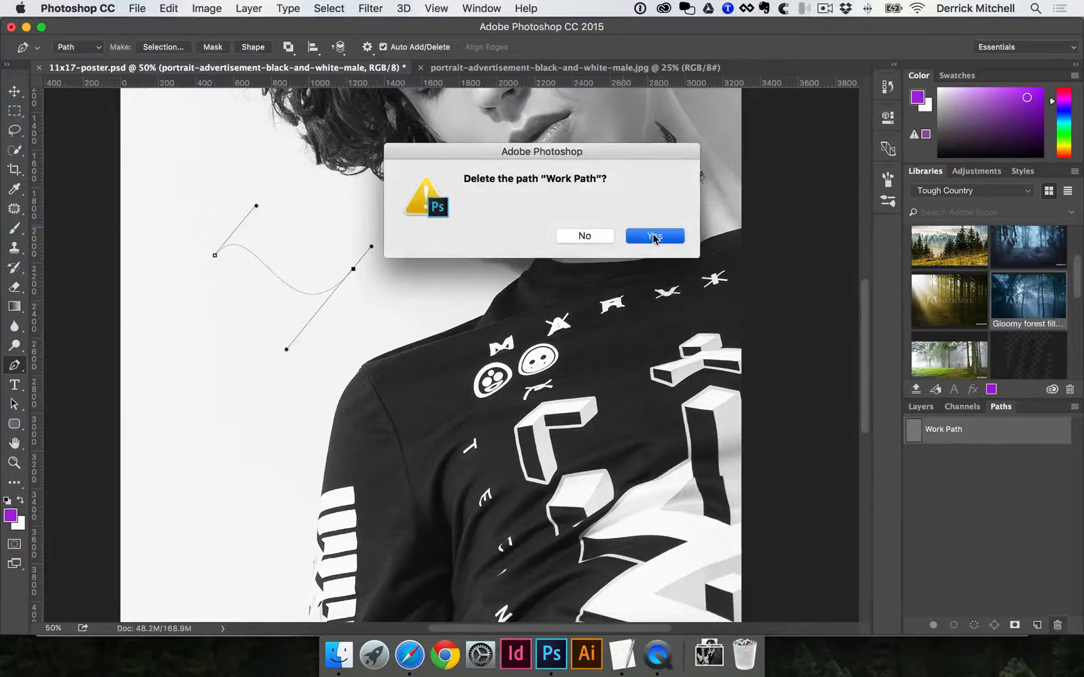
{"action": "left_click", "coordinate": [921, 406]}
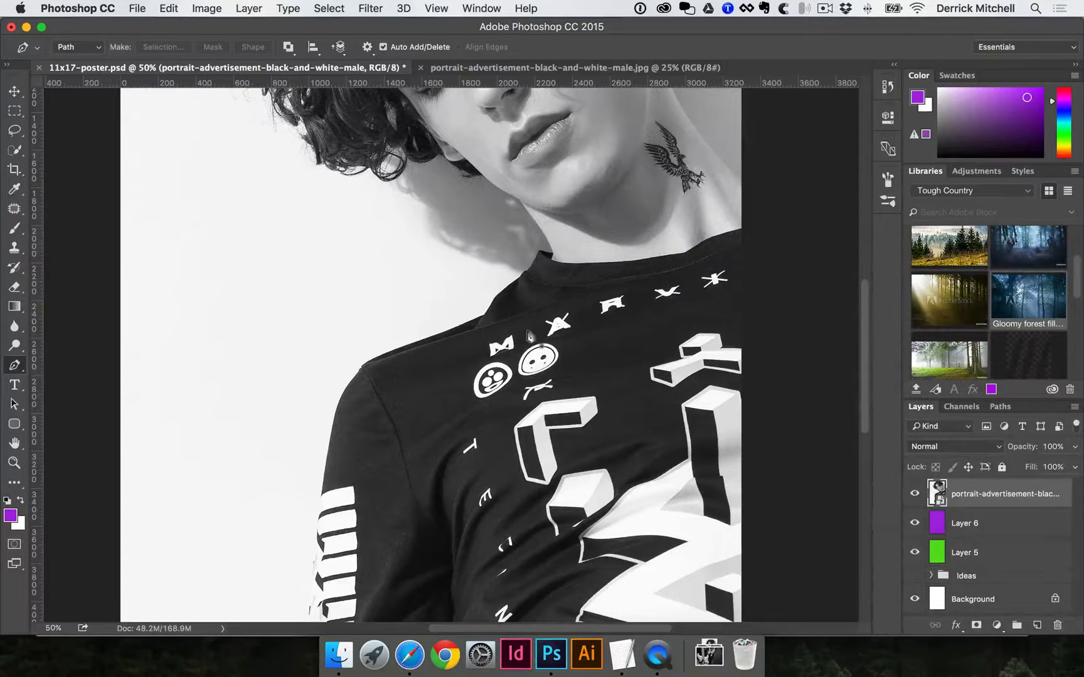
Step: Trace the bare arm's outer edge with a Pen path, from the purple strip below the photo up to the sleeve hem
{"action": "left_click_drag", "start_coordinate": [481, 252], "coordinate": [481, 268]}
{"action": "scroll", "coordinate": [481, 267], "scroll_direction": "down", "scroll_amount": 10}
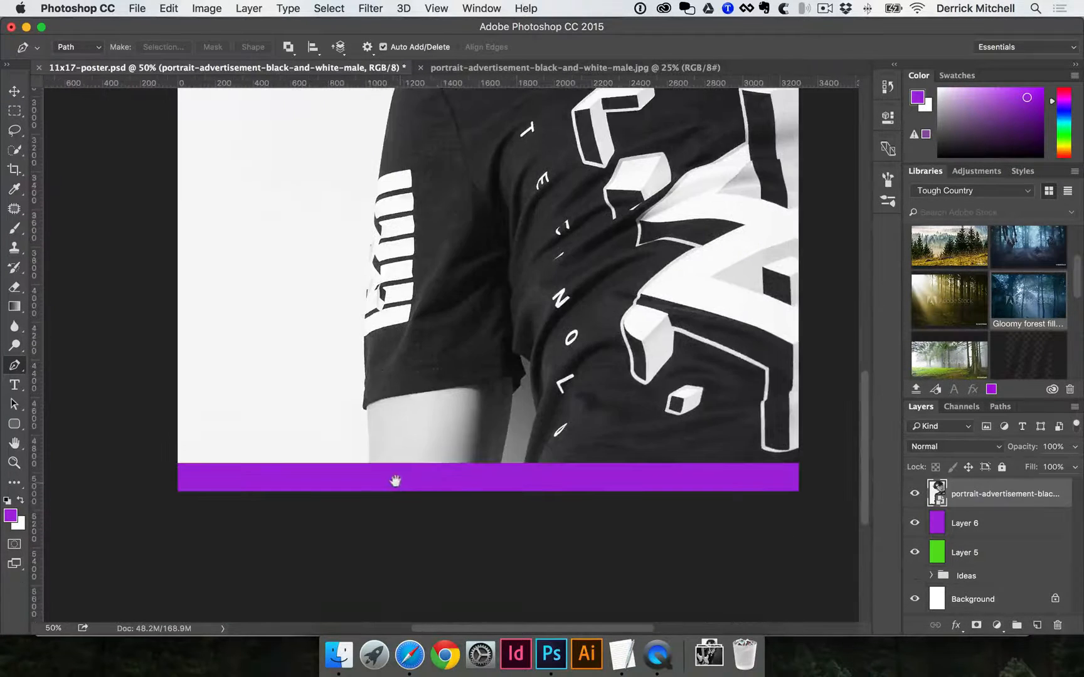
{"action": "left_click", "coordinate": [387, 480]}
{"action": "left_click", "coordinate": [363, 464]}
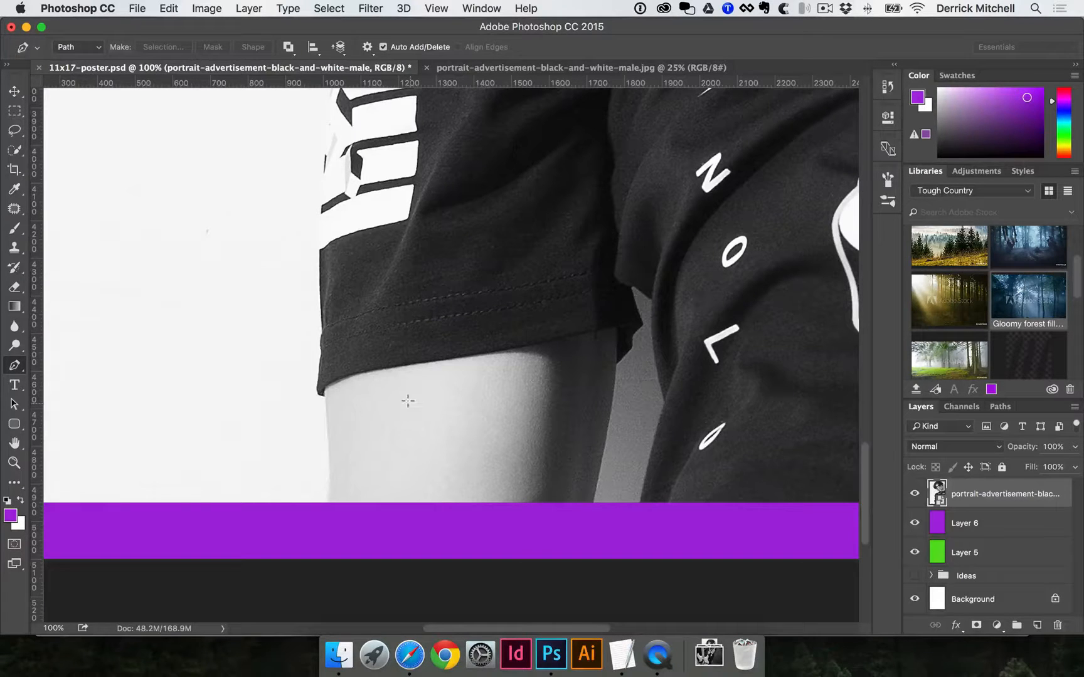
{"action": "scroll", "coordinate": [344, 508], "scroll_direction": "up", "scroll_amount": 5}
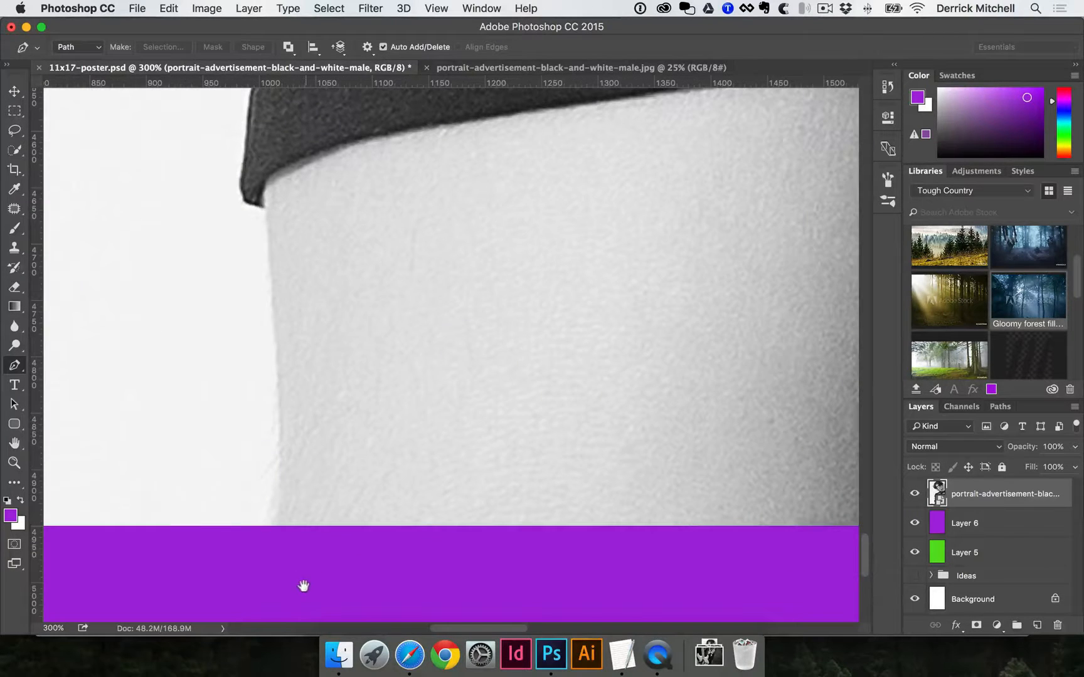
{"action": "left_click", "coordinate": [280, 544]}
{"action": "left_click", "coordinate": [281, 437]}
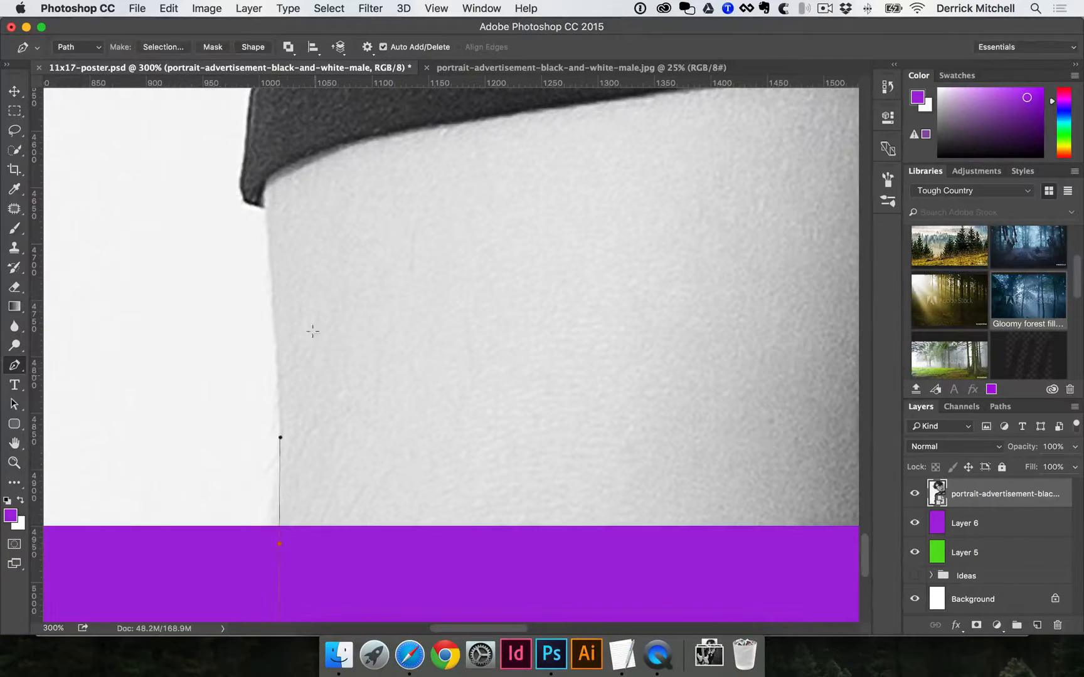
{"action": "left_click_drag", "start_coordinate": [265, 206], "coordinate": [256, 176]}
Step: Extend the Pen path around the small corner of the sleeve hem, shaping its curve to the fabric edge
{"action": "left_click", "coordinate": [14, 365]}
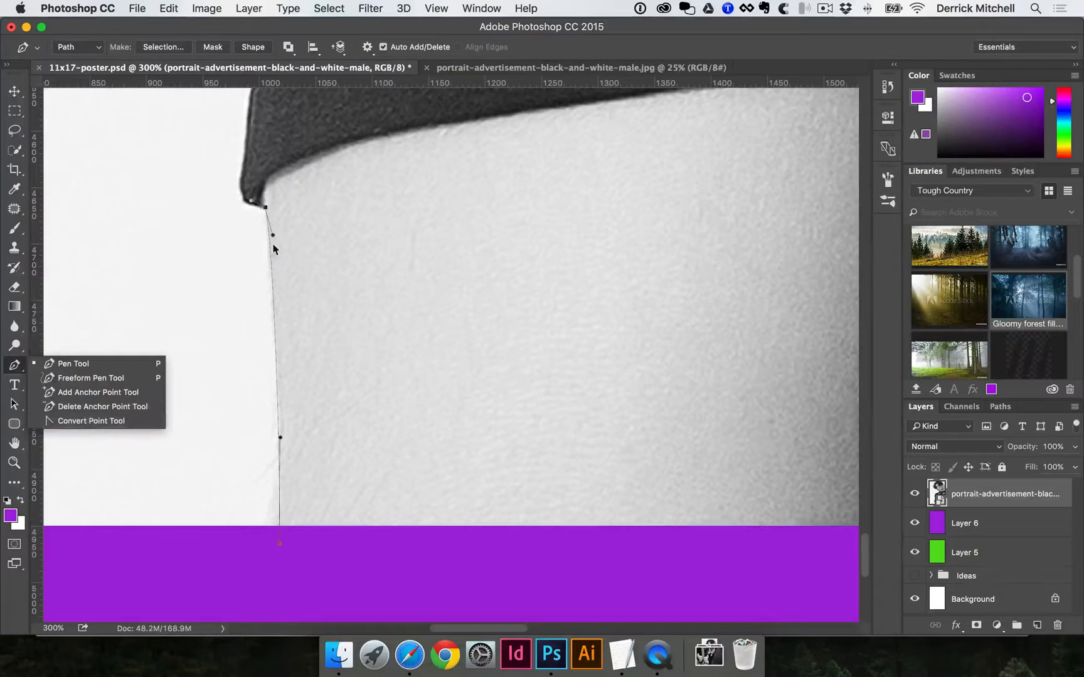
{"action": "left_click", "coordinate": [246, 197]}
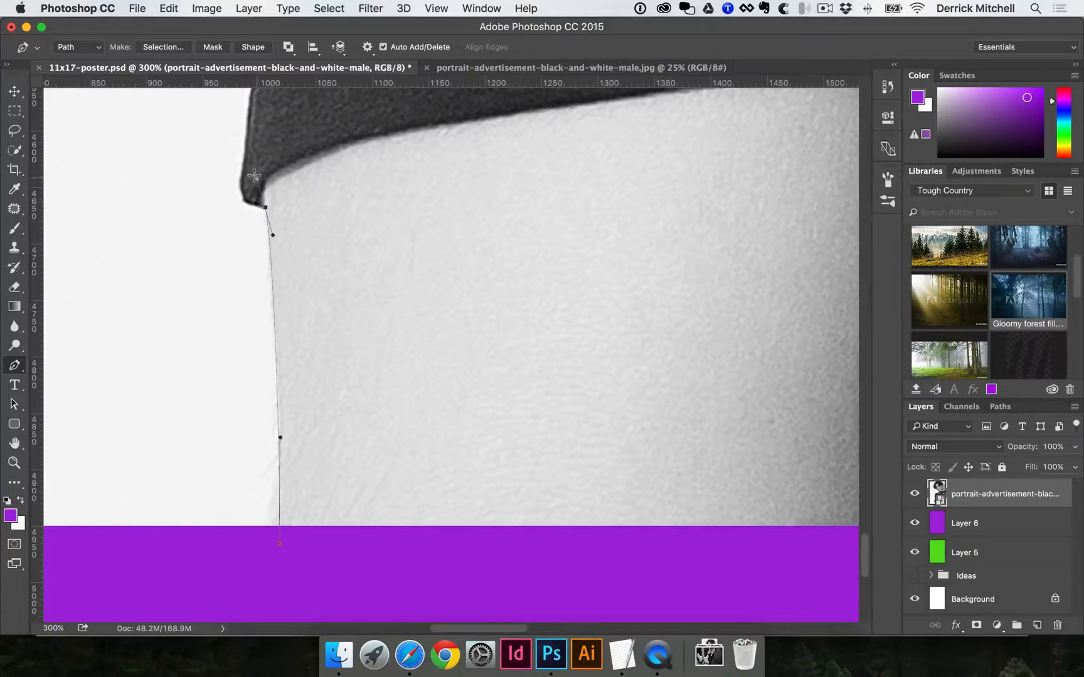
{"action": "left_click_drag", "start_coordinate": [251, 178], "coordinate": [227, 187]}
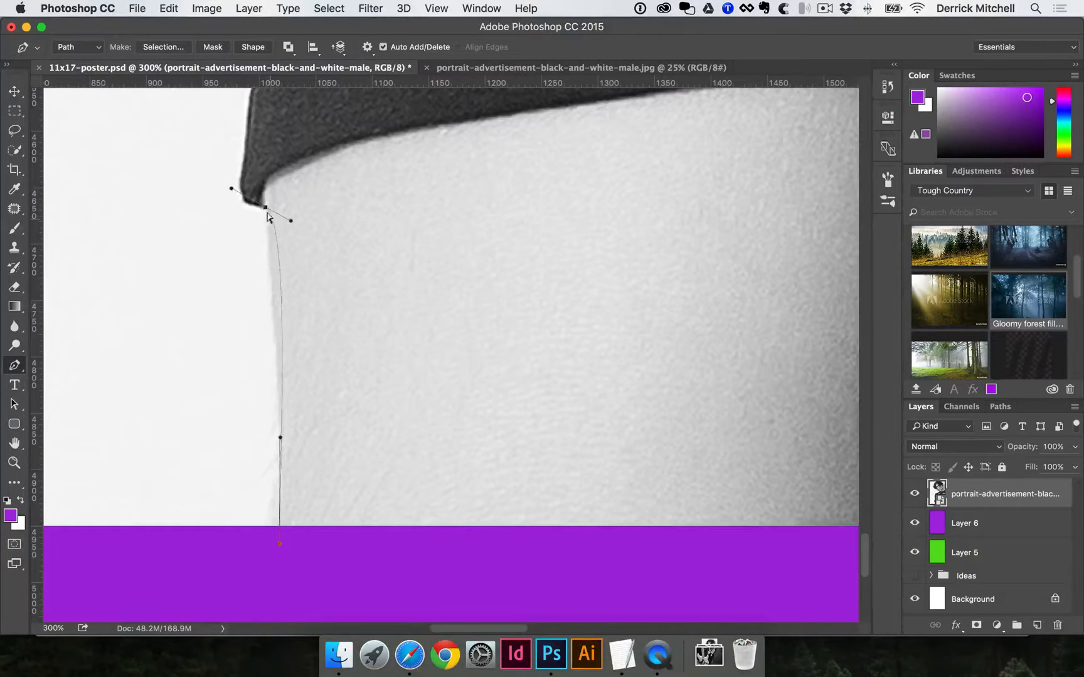
{"action": "left_click_drag", "start_coordinate": [271, 233], "coordinate": [266, 242]}
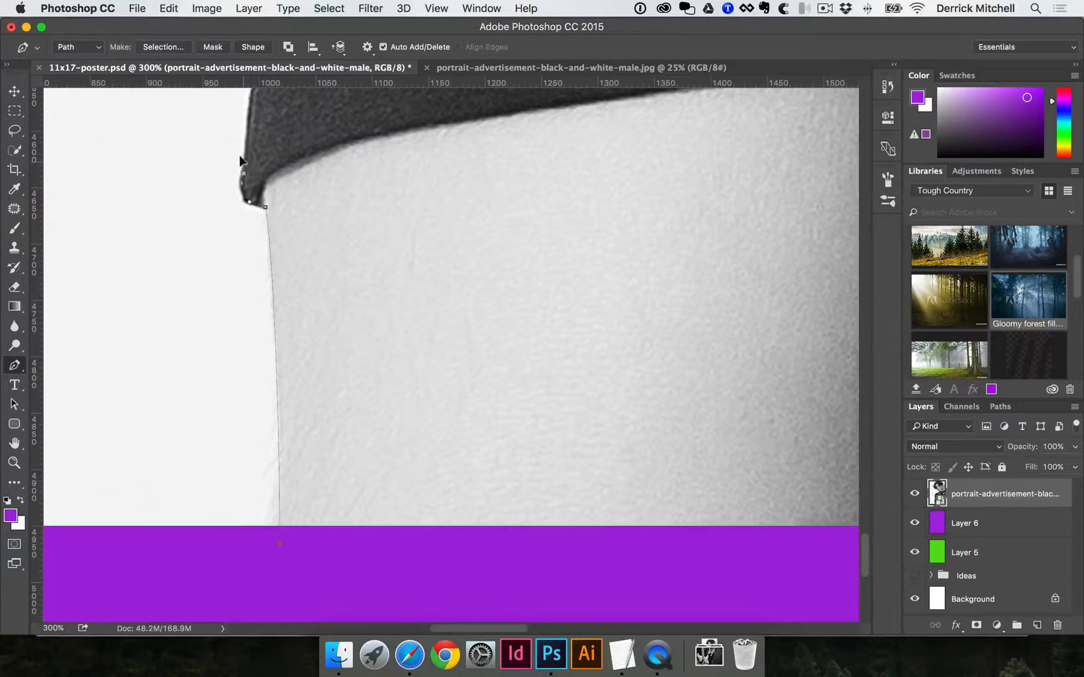
Step: Continue the path up the lower sleeve's outer edge, from the hem to the lowest white printed band
{"action": "scroll", "coordinate": [242, 166], "scroll_direction": "up", "scroll_amount": 5}
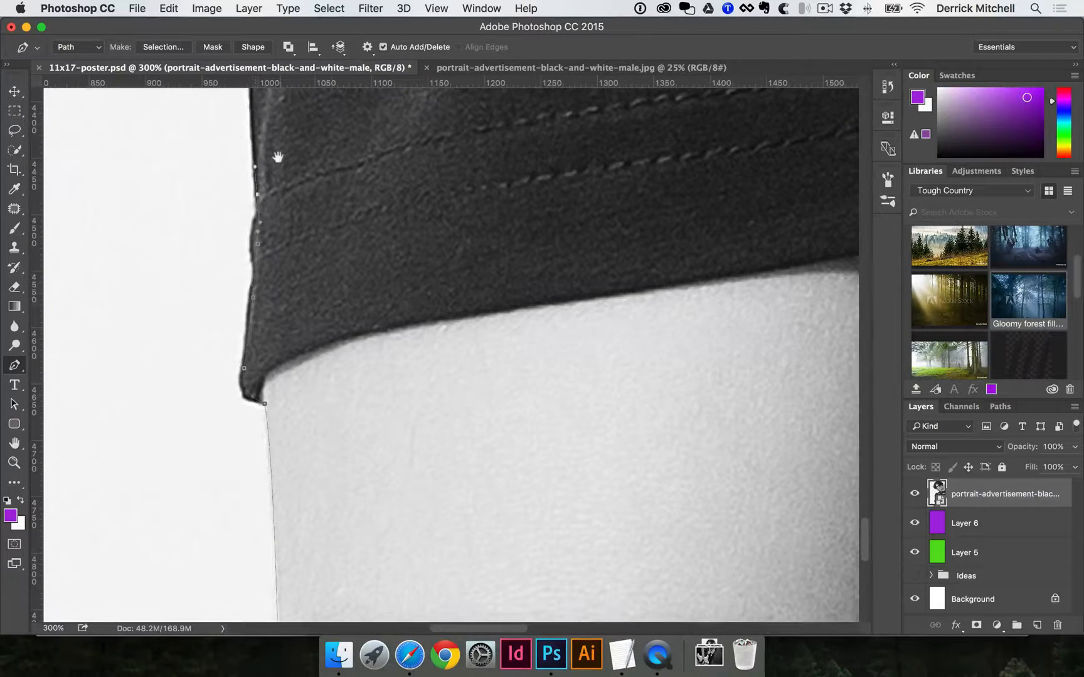
{"action": "scroll", "coordinate": [281, 152], "scroll_direction": "up", "scroll_amount": 6}
{"action": "scroll", "coordinate": [280, 152], "scroll_direction": "left", "scroll_amount": 1}
{"action": "scroll", "coordinate": [301, 313], "scroll_direction": "up", "scroll_amount": 3}
{"action": "scroll", "coordinate": [301, 314], "scroll_direction": "left", "scroll_amount": 1}
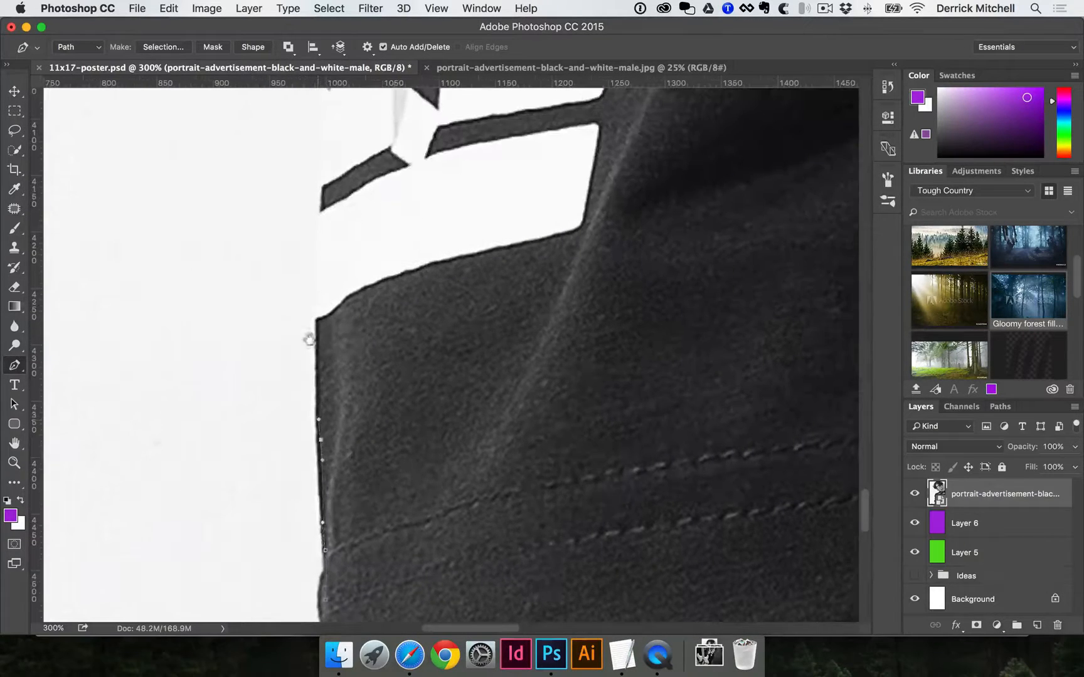
{"action": "left_click", "coordinate": [317, 308]}
{"action": "scroll", "coordinate": [347, 342], "scroll_direction": "up", "scroll_amount": 4}
{"action": "scroll", "coordinate": [348, 341], "scroll_direction": "right", "scroll_amount": 1}
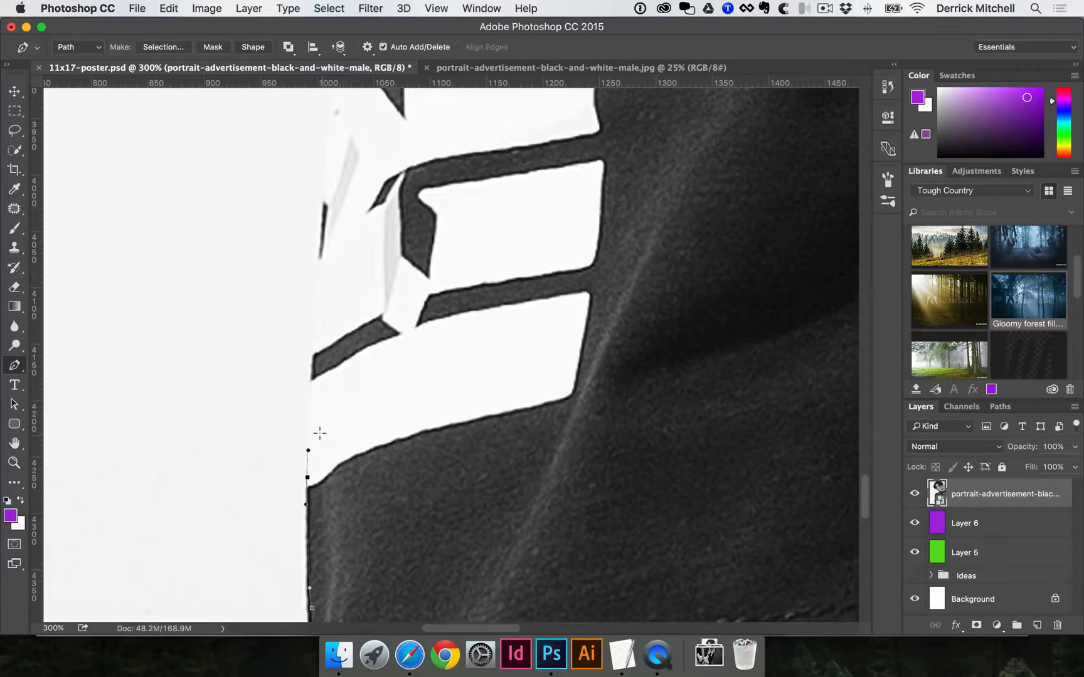
Step: Trace the sleeve's outer edge along the lower white printed bands, bridging where the print blends into the background
{"action": "left_click", "coordinate": [315, 332]}
{"action": "left_click", "coordinate": [319, 296]}
{"action": "scroll", "coordinate": [322, 288], "scroll_direction": "up", "scroll_amount": 4}
{"action": "scroll", "coordinate": [322, 288], "scroll_direction": "left", "scroll_amount": 1}
{"action": "left_click", "coordinate": [359, 360]}
{"action": "left_click", "coordinate": [360, 316]}
{"action": "left_click", "coordinate": [362, 272]}
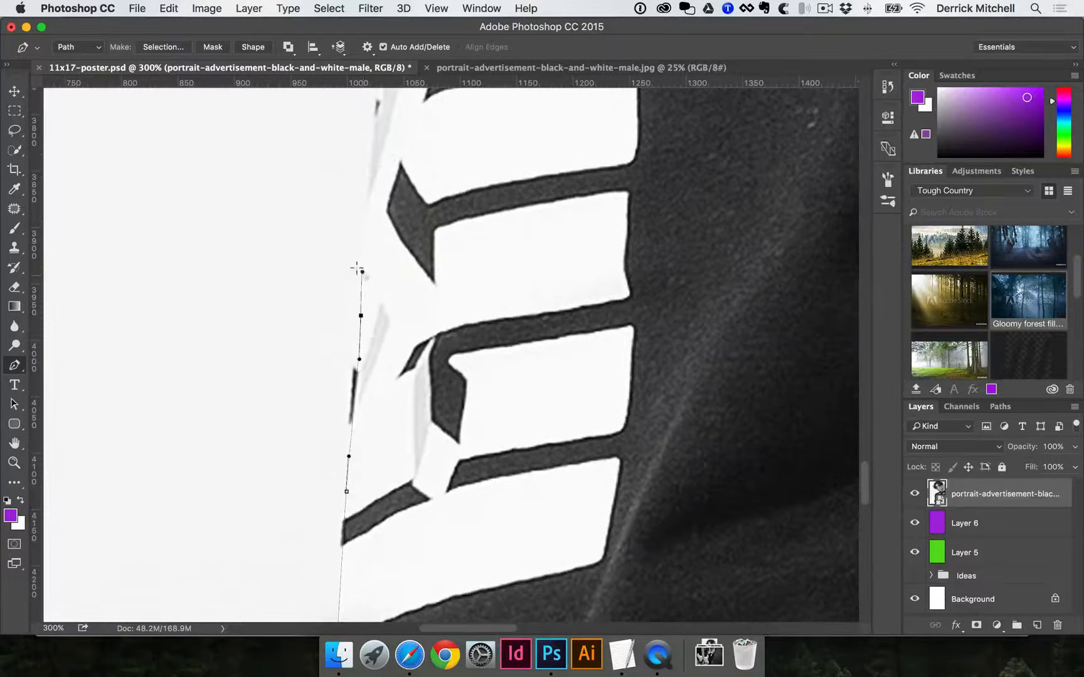
{"action": "scroll", "coordinate": [356, 269], "scroll_direction": "up", "scroll_amount": 6}
{"action": "scroll", "coordinate": [356, 268], "scroll_direction": "left", "scroll_amount": 1}
Step: Carry the path along the upper white bands of the sleeve print to just below the topmost band's upper corner
{"action": "left_click", "coordinate": [356, 369]}
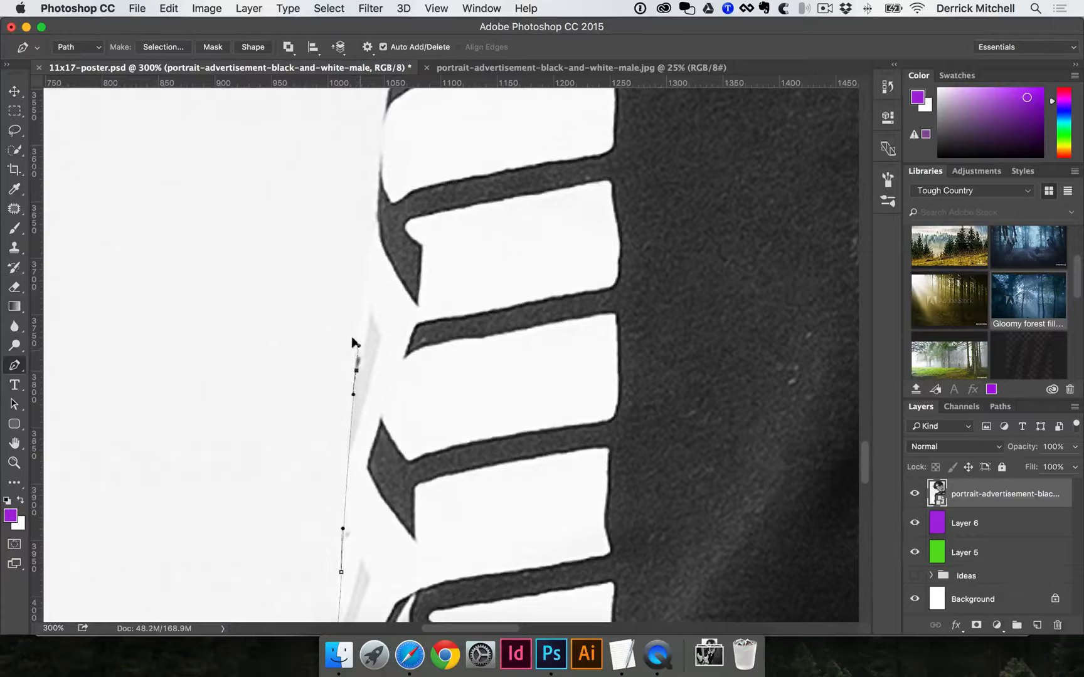
{"action": "left_click_drag", "start_coordinate": [352, 341], "coordinate": [356, 337]}
{"action": "scroll", "coordinate": [366, 432], "scroll_direction": "up", "scroll_amount": 3}
{"action": "scroll", "coordinate": [366, 431], "scroll_direction": "right", "scroll_amount": 1}
{"action": "left_click_drag", "start_coordinate": [366, 287], "coordinate": [372, 251]}
{"action": "scroll", "coordinate": [400, 505], "scroll_direction": "up", "scroll_amount": 6}
{"action": "scroll", "coordinate": [400, 505], "scroll_direction": "right", "scroll_amount": 1}
{"action": "left_click_drag", "start_coordinate": [351, 329], "coordinate": [356, 303]}
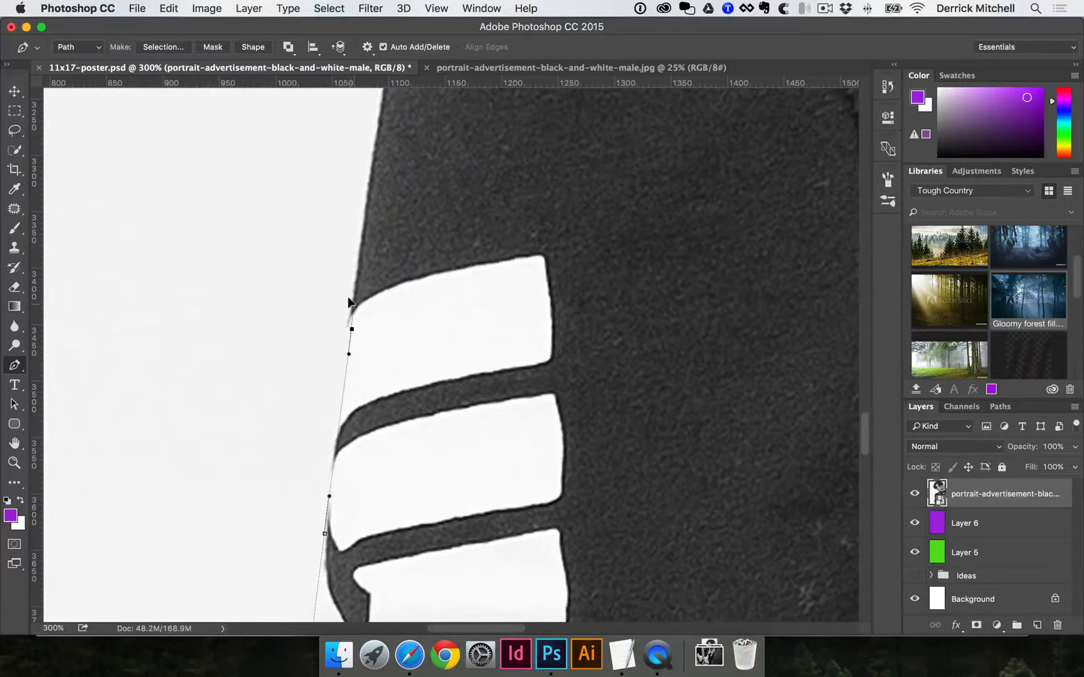
{"action": "scroll", "coordinate": [370, 377], "scroll_direction": "up", "scroll_amount": 3}
{"action": "left_click", "coordinate": [145, 316]}
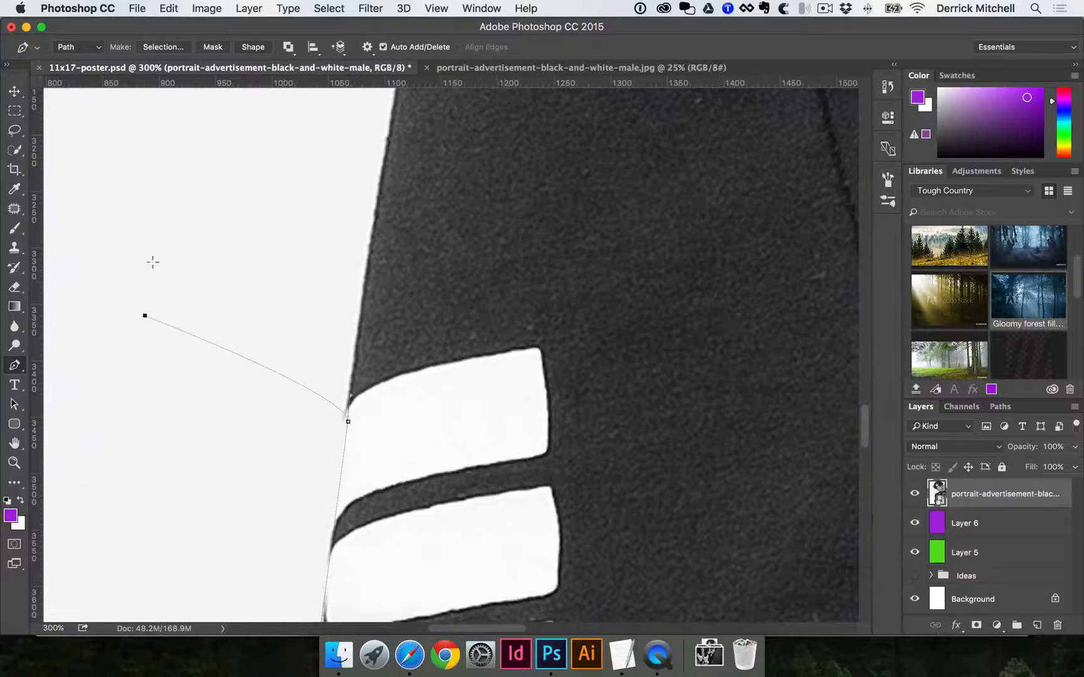
{"action": "left_click", "coordinate": [158, 256]}
{"action": "left_click", "coordinate": [122, 248]}
{"action": "left_click_drag", "start_coordinate": [259, 214], "coordinate": [294, 256]}
{"action": "key", "text": "super+z"}
{"action": "key", "text": "alt+super+z"}
{"action": "key", "text": "alt+super+z"}
{"action": "key", "text": "alt+super+z"}
{"action": "key", "text": "alt+super+z"}
Step: Trace the plain dark upper sleeve edge above the printed bands toward the shoulder
{"action": "scroll", "coordinate": [362, 307], "scroll_direction": "up", "scroll_amount": 5}
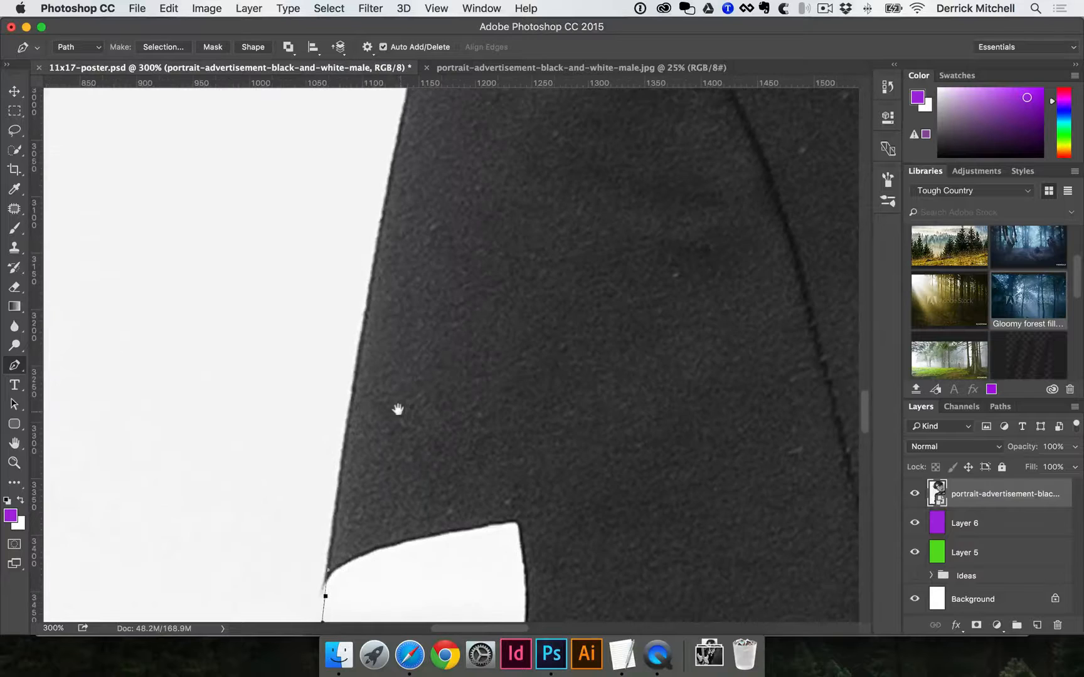
{"action": "left_click", "coordinate": [164, 7]}
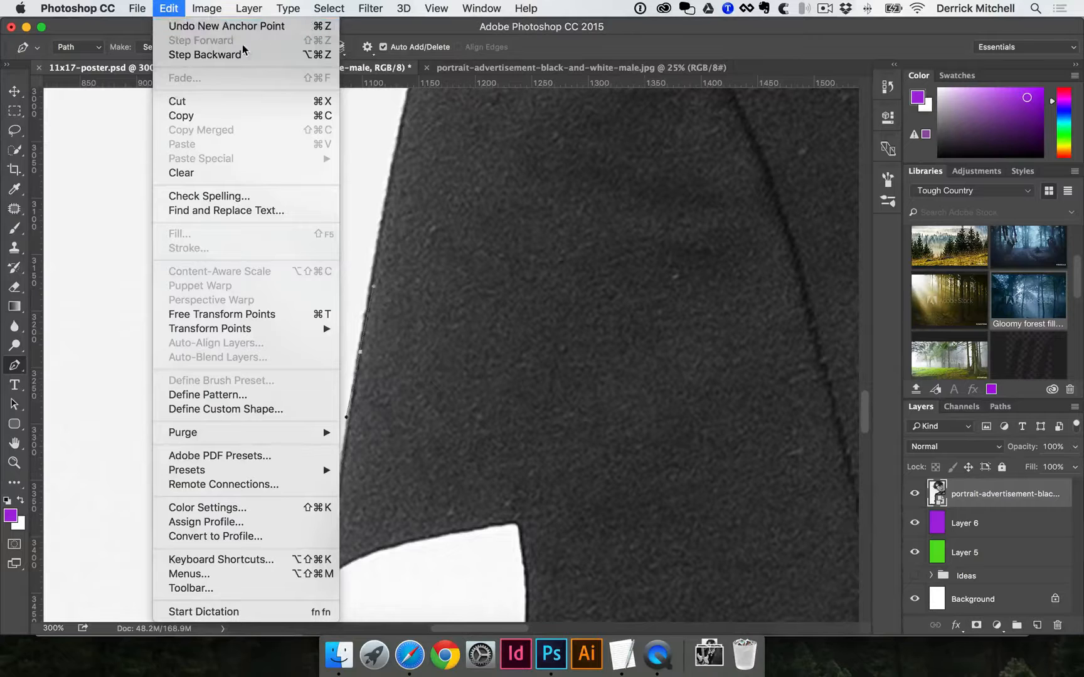
{"action": "left_click", "coordinate": [324, 57]}
{"action": "scroll", "coordinate": [405, 264], "scroll_direction": "up", "scroll_amount": 3}
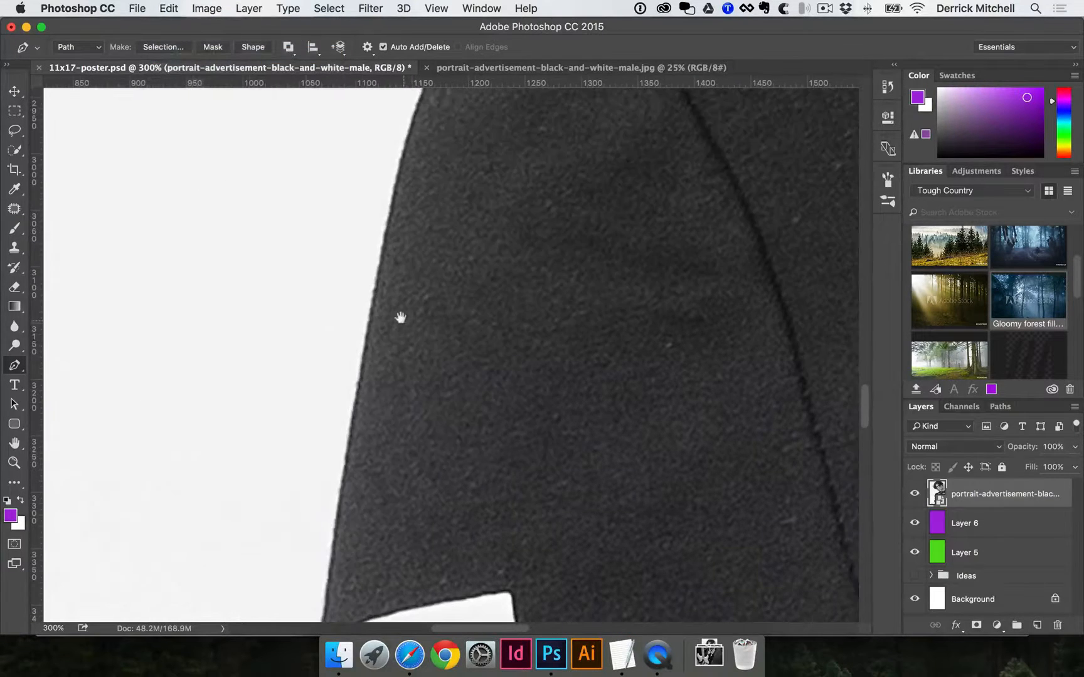
{"action": "left_click", "coordinate": [361, 313]}
{"action": "key", "text": "super+z"}
{"action": "scroll", "coordinate": [416, 261], "scroll_direction": "up", "scroll_amount": 5}
{"action": "scroll", "coordinate": [416, 261], "scroll_direction": "right", "scroll_amount": 2}
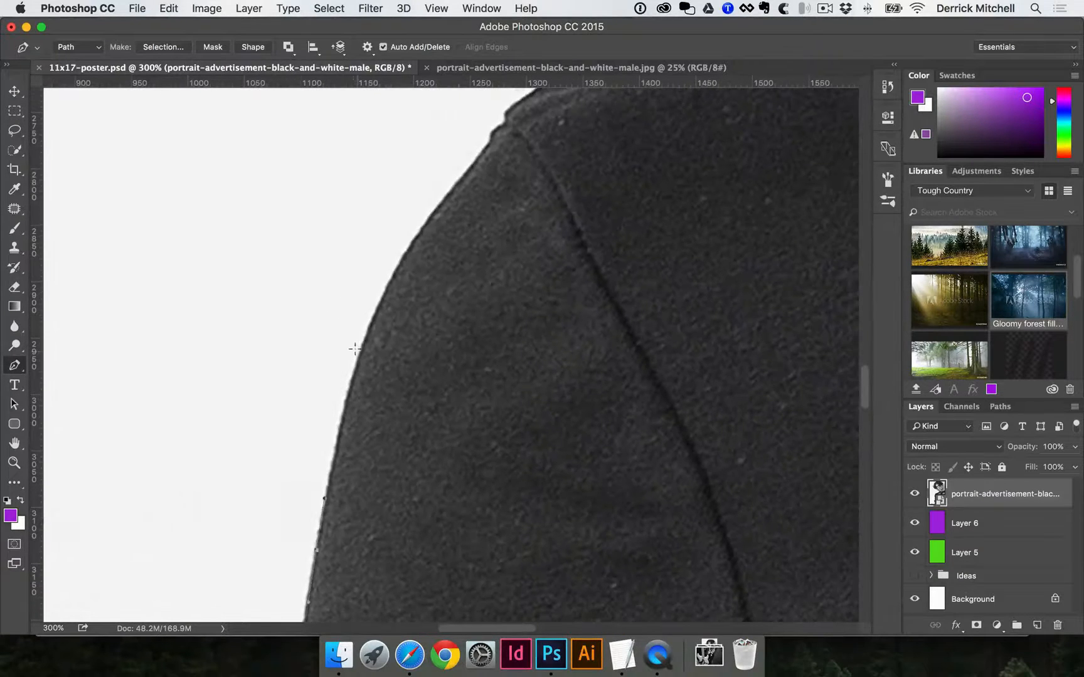
Step: Continue the path around the rounded shoulder to the notch where the sleeve seam meets the shoulder line
{"action": "left_click", "coordinate": [374, 293]}
{"action": "scroll", "coordinate": [458, 306], "scroll_direction": "up", "scroll_amount": 4}
{"action": "scroll", "coordinate": [458, 306], "scroll_direction": "right", "scroll_amount": 3}
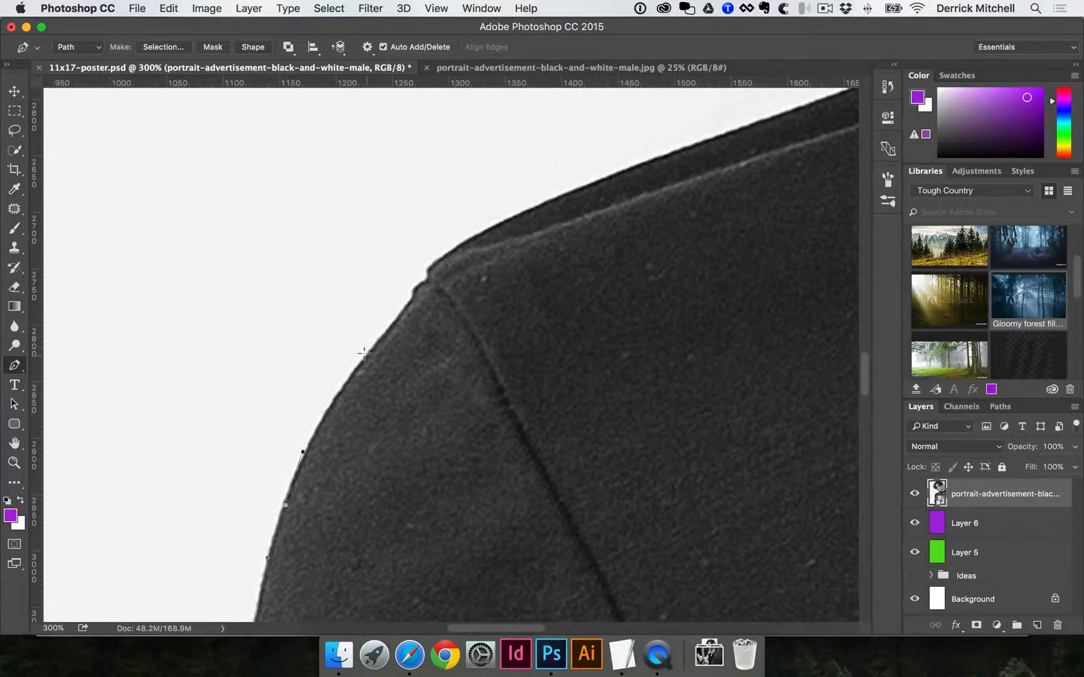
{"action": "left_click", "coordinate": [425, 266]}
{"action": "scroll", "coordinate": [427, 301], "scroll_direction": "up", "scroll_amount": 4}
{"action": "scroll", "coordinate": [427, 301], "scroll_direction": "right", "scroll_amount": 6}
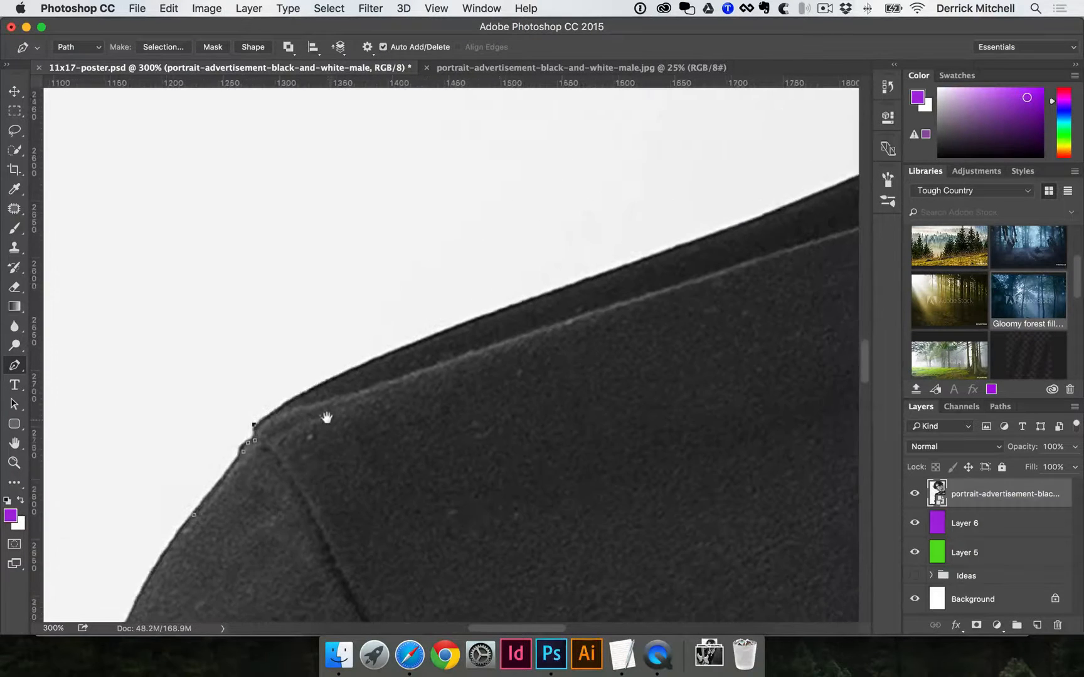
Step: Trace the long sloping top edge of the shoulder from the sleeve seam toward the fold near the collar
{"action": "left_click", "coordinate": [432, 327]}
{"action": "left_click", "coordinate": [527, 291]}
{"action": "scroll", "coordinate": [593, 358], "scroll_direction": "up", "scroll_amount": 4}
{"action": "scroll", "coordinate": [592, 358], "scroll_direction": "right", "scroll_amount": 8}
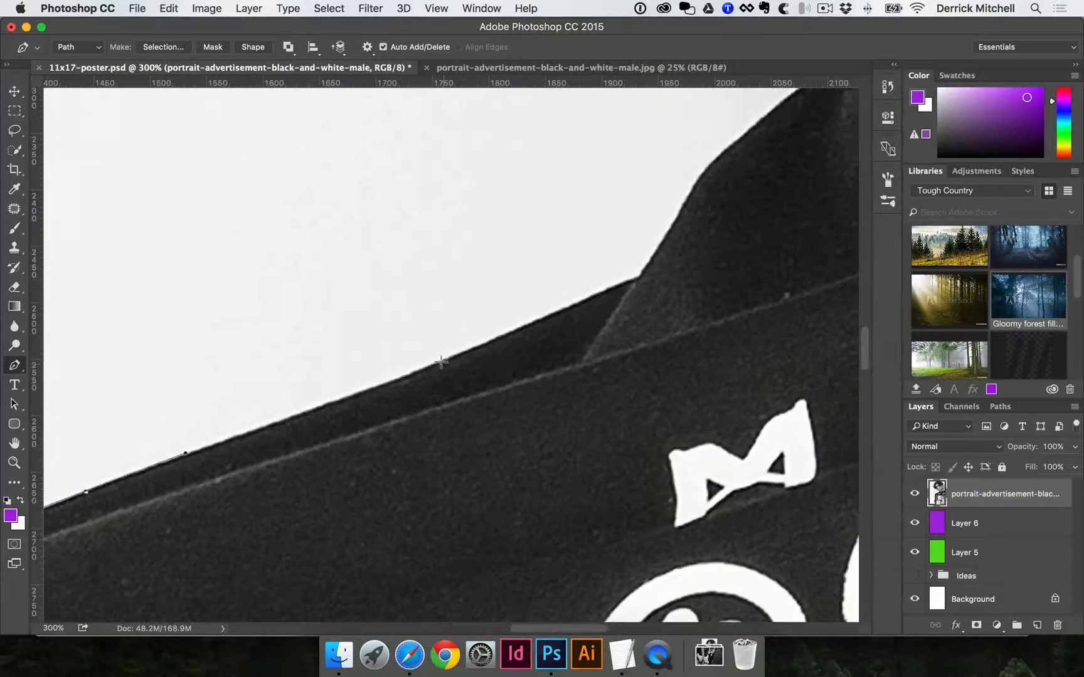
{"action": "left_click_drag", "start_coordinate": [469, 342], "coordinate": [484, 343]}
{"action": "scroll", "coordinate": [525, 358], "scroll_direction": "up", "scroll_amount": 3}
{"action": "scroll", "coordinate": [525, 358], "scroll_direction": "right", "scroll_amount": 5}
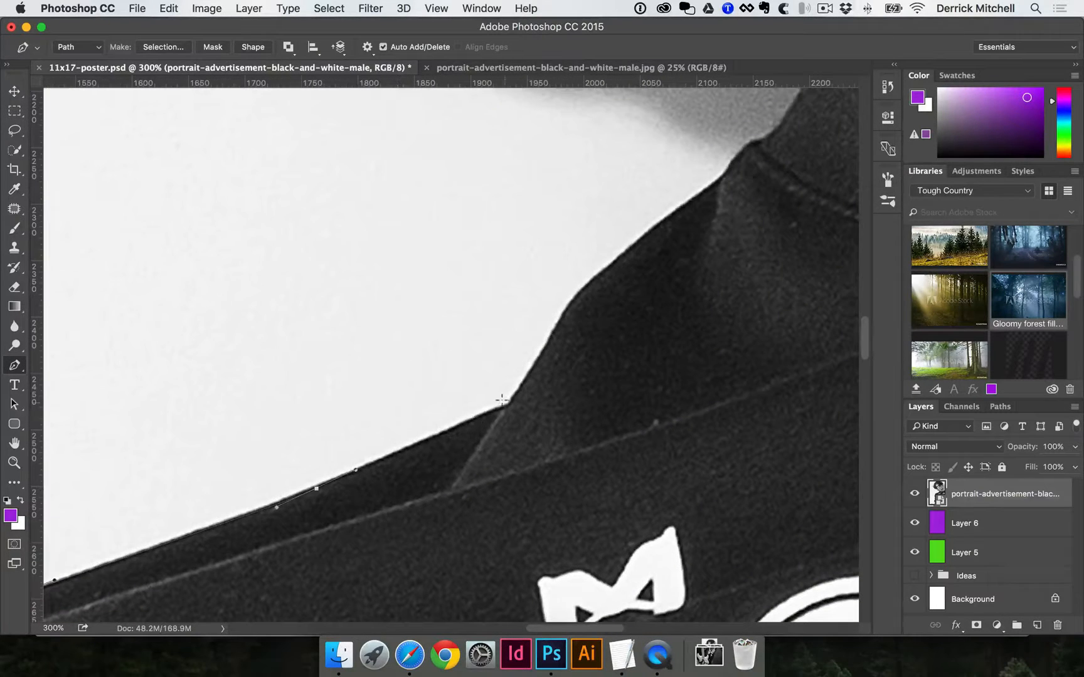
Step: Extend the path from the shoulder fold up the shirt's edge to the base of the collar
{"action": "left_click", "coordinate": [506, 403]}
{"action": "left_click_drag", "start_coordinate": [589, 287], "coordinate": [521, 501]}
{"action": "left_click", "coordinate": [595, 417]}
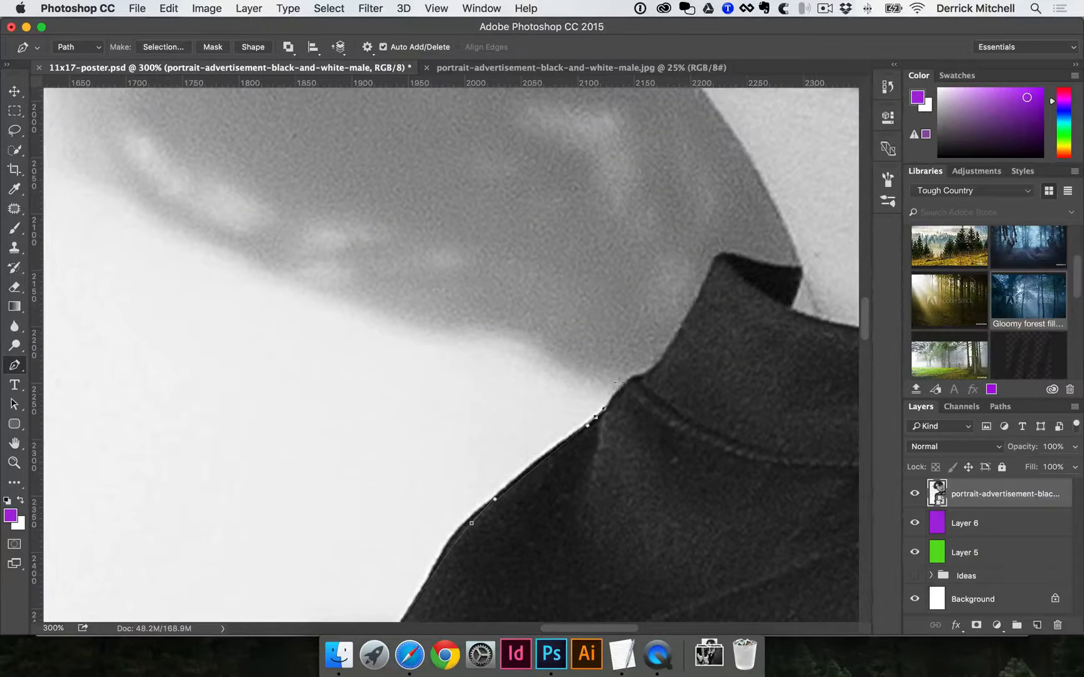
{"action": "left_click_drag", "start_coordinate": [631, 377], "coordinate": [660, 494]}
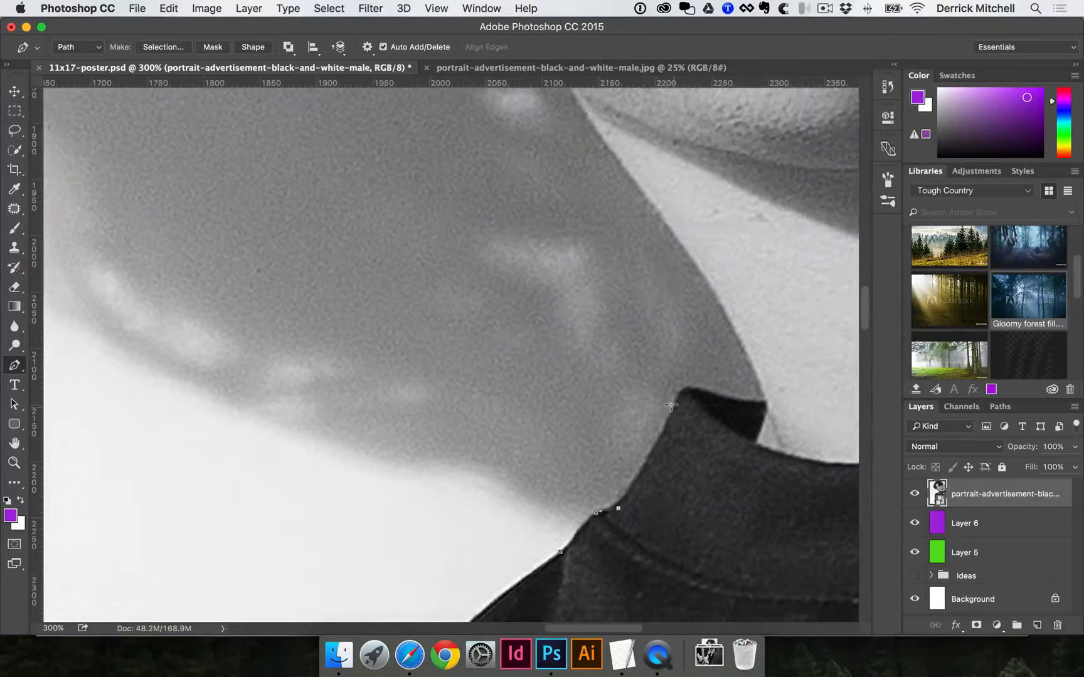
Step: Trace around the collar tip and up the neck's edge against the grey shadow to the jaw corner
{"action": "left_click_drag", "start_coordinate": [675, 407], "coordinate": [678, 398]}
{"action": "left_click", "coordinate": [696, 390]}
{"action": "left_click_drag", "start_coordinate": [750, 367], "coordinate": [756, 490]}
{"action": "left_click_drag", "start_coordinate": [726, 395], "coordinate": [667, 489]}
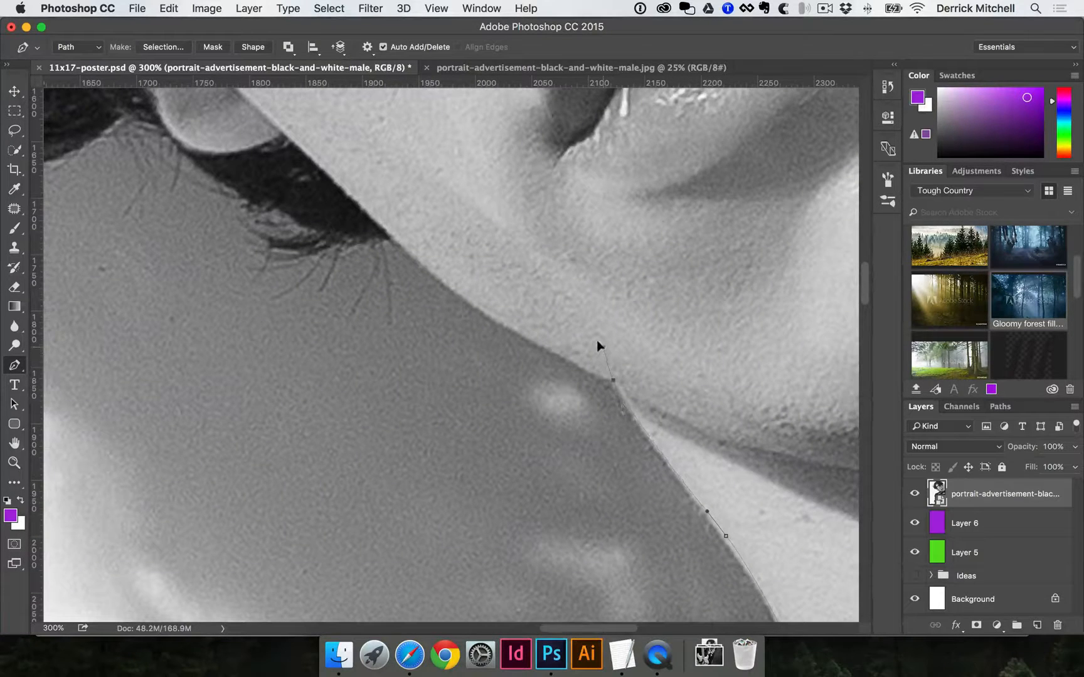
{"action": "scroll", "coordinate": [621, 409], "scroll_direction": "up", "scroll_amount": 5}
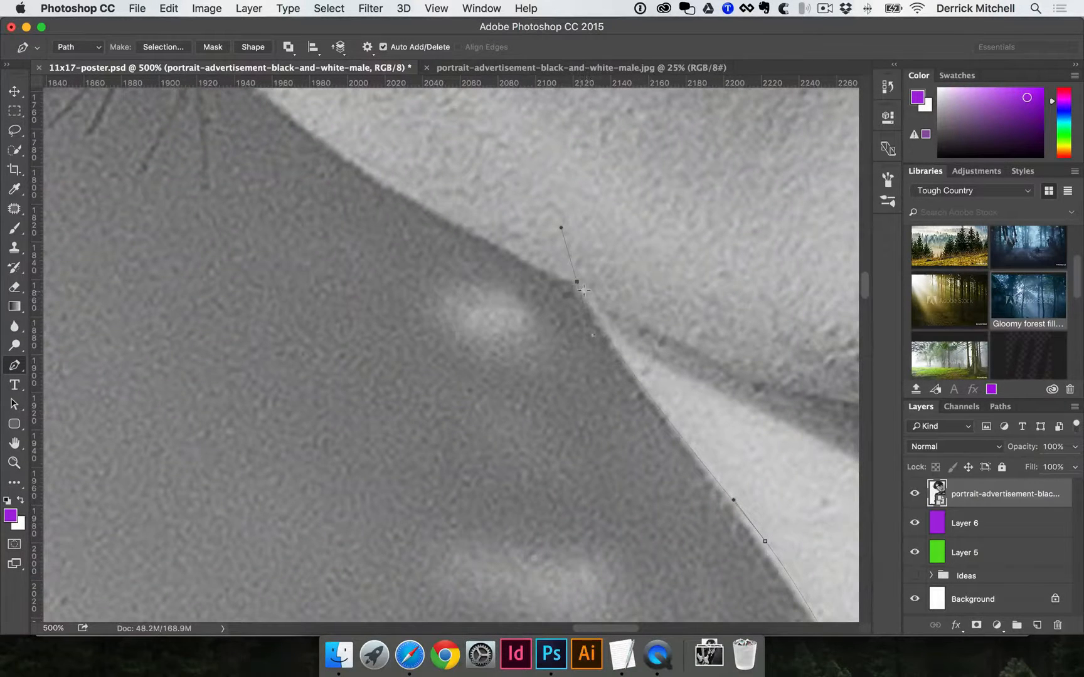
Step: Redo the curve at the jaw corner and trace the jawline up to the dark hair below the ear
{"action": "key", "text": "super+z"}
{"action": "scroll", "coordinate": [492, 241], "scroll_direction": "up", "scroll_amount": 5}
{"action": "scroll", "coordinate": [492, 241], "scroll_direction": "left", "scroll_amount": 3}
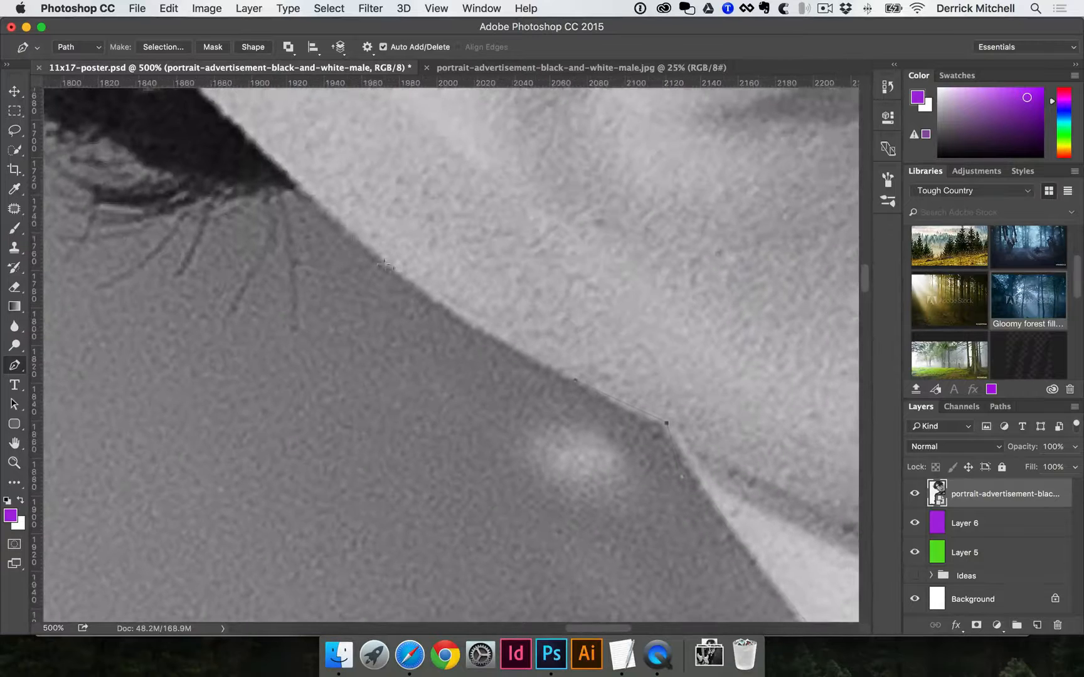
{"action": "left_click_drag", "start_coordinate": [303, 186], "coordinate": [275, 161]}
{"action": "scroll", "coordinate": [355, 394], "scroll_direction": "down", "scroll_amount": 6}
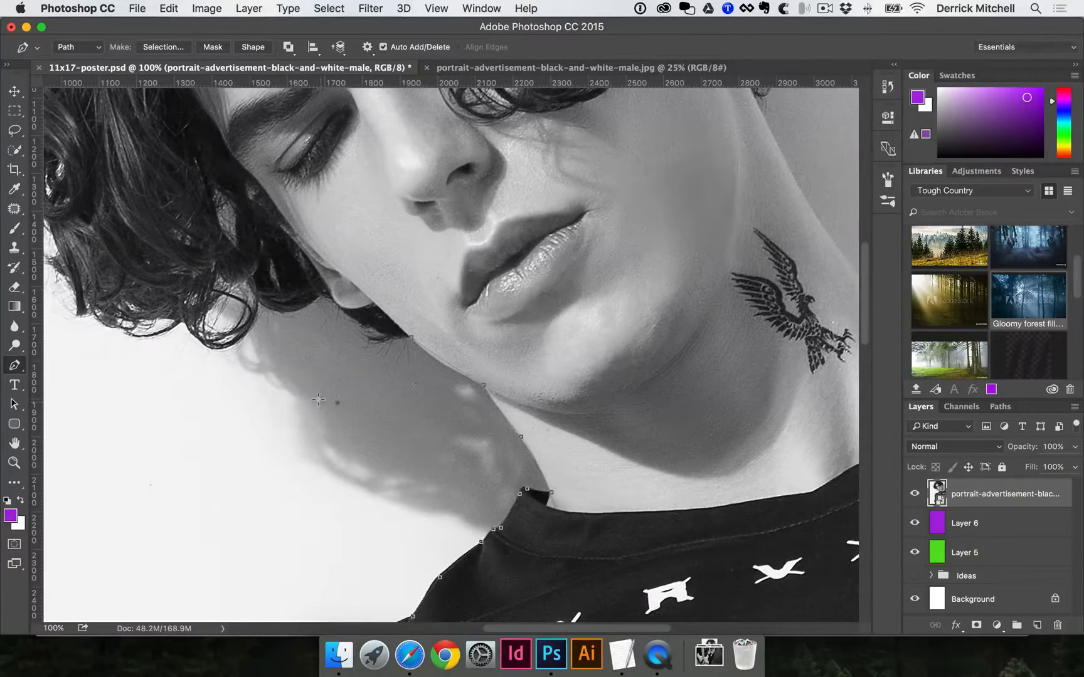
Step: Draw the path loosely around the lower curls, leaving a margin of background outside the hair
{"action": "left_click", "coordinate": [201, 396]}
{"action": "left_click_drag", "start_coordinate": [125, 372], "coordinate": [339, 397]}
{"action": "left_click", "coordinate": [290, 384]}
{"action": "left_click", "coordinate": [200, 321]}
{"action": "left_click_drag", "start_coordinate": [176, 249], "coordinate": [295, 413]}
{"action": "left_click", "coordinate": [245, 392]}
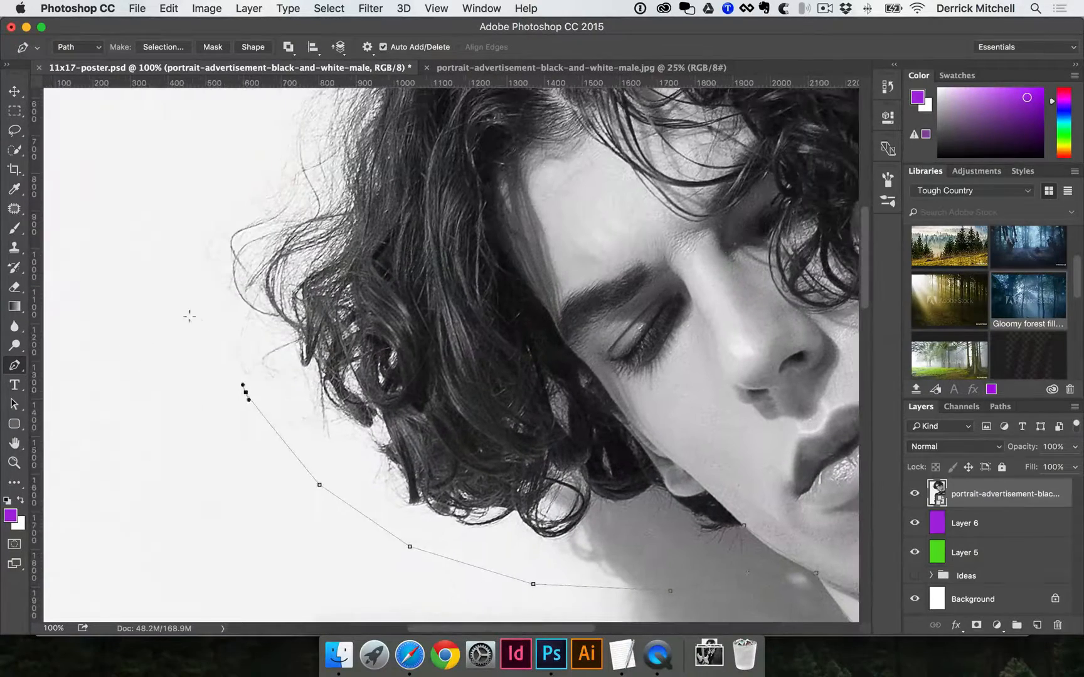
Step: Continue the loose path up the outer side of the hair and past the photo's upper edge
{"action": "left_click", "coordinate": [193, 307]}
{"action": "left_click", "coordinate": [203, 222]}
{"action": "left_click_drag", "start_coordinate": [240, 209], "coordinate": [234, 416]}
{"action": "left_click", "coordinate": [239, 326]}
{"action": "left_click", "coordinate": [296, 232]}
{"action": "left_click_drag", "start_coordinate": [398, 328], "coordinate": [324, 567]}
{"action": "left_click_drag", "start_coordinate": [353, 391], "coordinate": [355, 387]}
{"action": "left_click", "coordinate": [442, 291]}
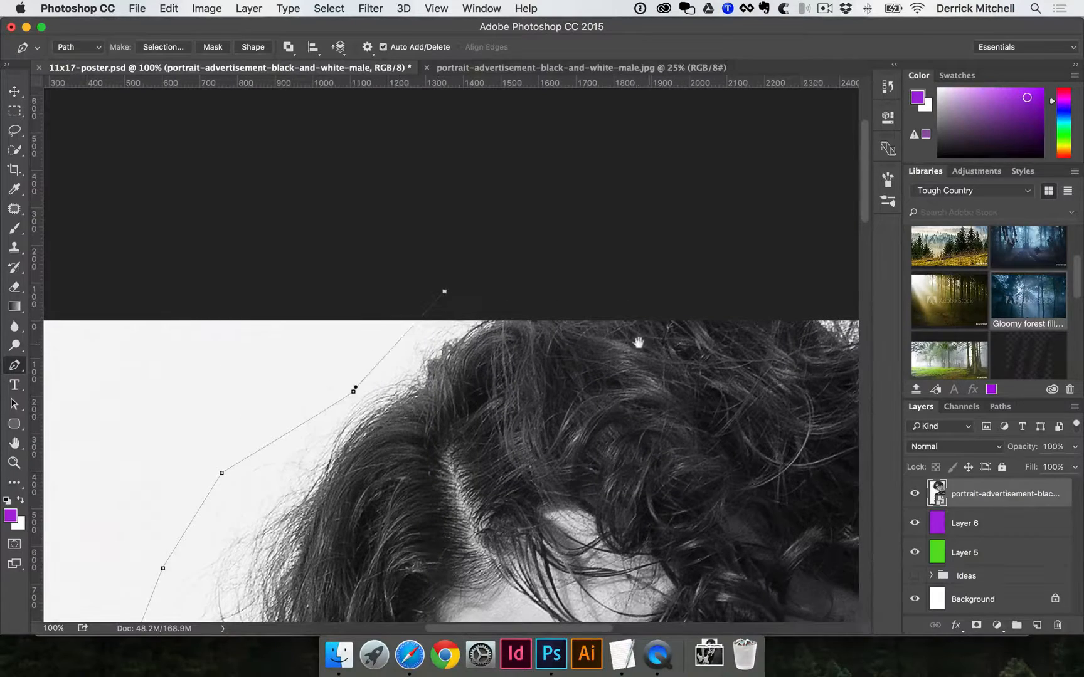
Step: Run the path across above the photo and down loosely outside the curls on the nape side
{"action": "left_click_drag", "start_coordinate": [639, 343], "coordinate": [397, 314]}
{"action": "left_click", "coordinate": [722, 262]}
{"action": "left_click_drag", "start_coordinate": [770, 348], "coordinate": [572, 308]}
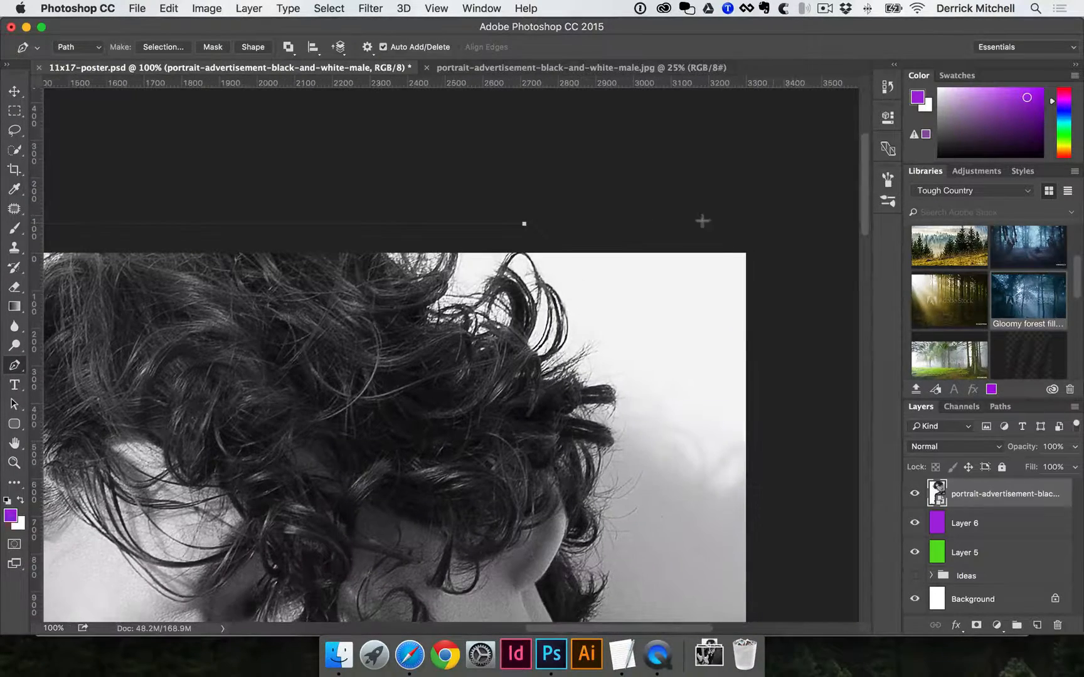
{"action": "left_click", "coordinate": [648, 344]}
{"action": "left_click", "coordinate": [656, 462]}
{"action": "left_click_drag", "start_coordinate": [652, 528], "coordinate": [663, 368]}
{"action": "left_click", "coordinate": [665, 418]}
{"action": "left_click", "coordinate": [652, 492]}
Step: Bring the path in to the nape below the hair and trace the neck's edge down past the bird tattoo
{"action": "left_click_drag", "start_coordinate": [629, 484], "coordinate": [634, 404]}
{"action": "left_click", "coordinate": [635, 407], "text": "super"}
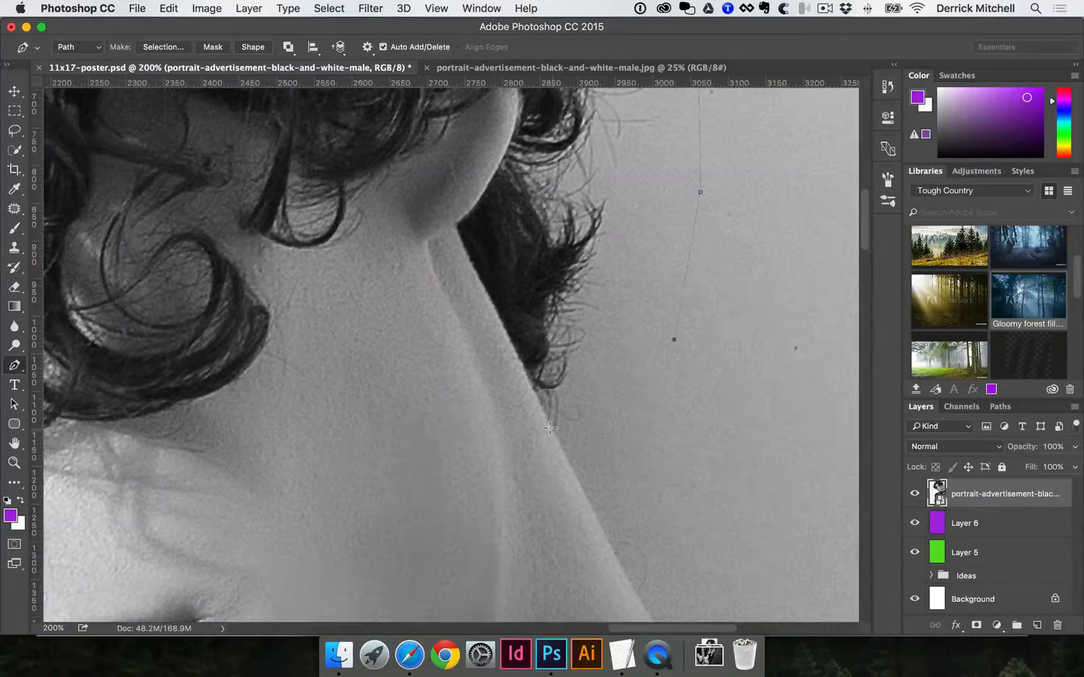
{"action": "left_click", "coordinate": [594, 519]}
{"action": "left_click_drag", "start_coordinate": [565, 498], "coordinate": [451, 205]}
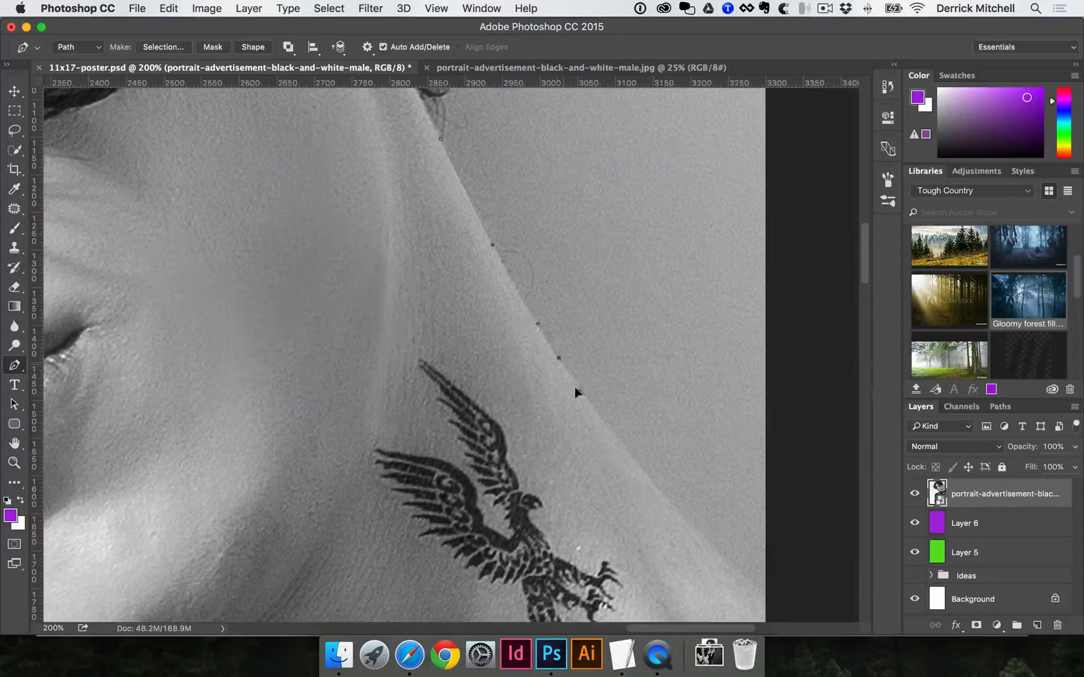
{"action": "left_click", "coordinate": [593, 407]}
{"action": "left_click_drag", "start_coordinate": [590, 439], "coordinate": [474, 229]}
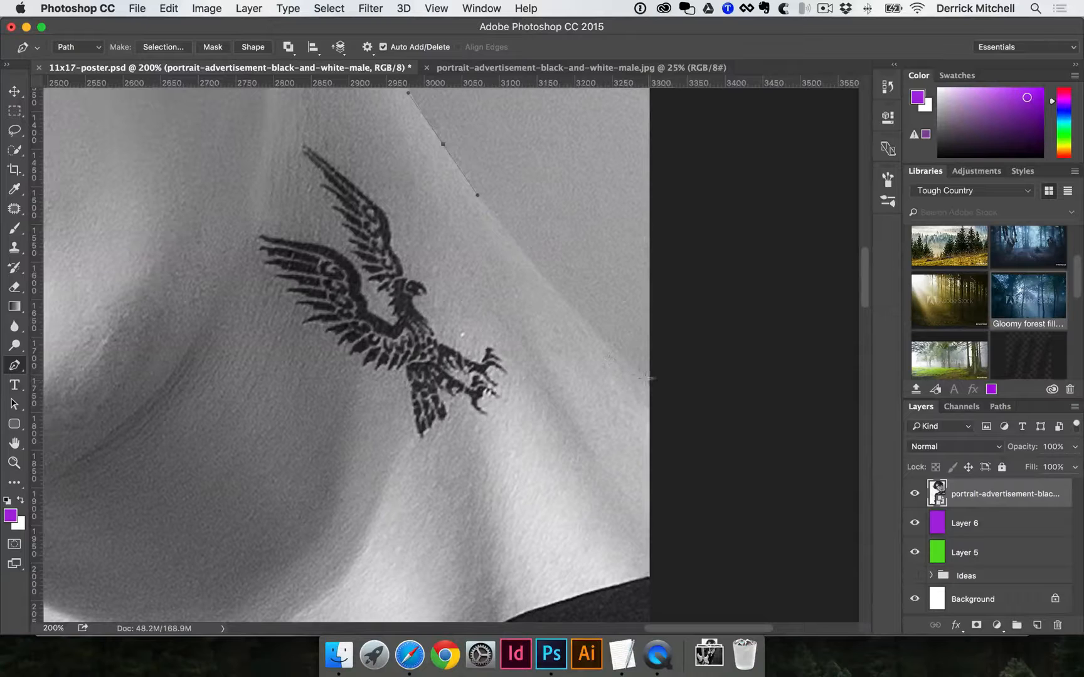
Step: Carry the path off the photo's edge beside the neck, down outside the canvas and back beneath the torso
{"action": "left_click", "coordinate": [658, 385]}
{"action": "left_click", "coordinate": [673, 426], "text": "alt"}
{"action": "left_click_drag", "start_coordinate": [680, 390], "coordinate": [564, 226]}
{"action": "left_click", "coordinate": [542, 418], "text": "alt"}
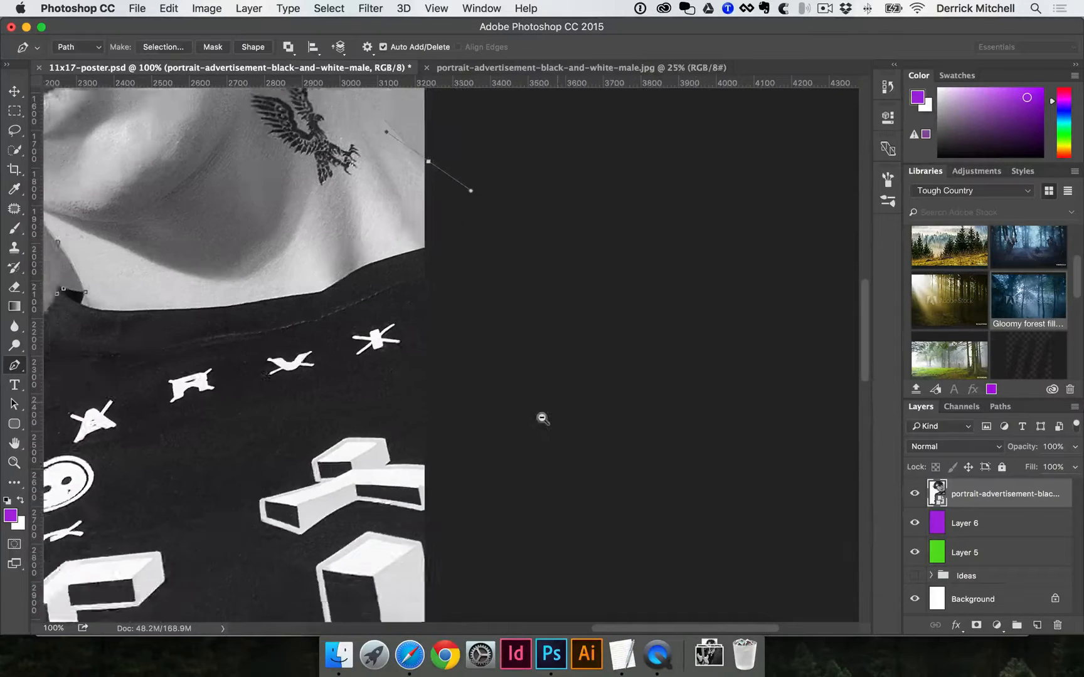
{"action": "left_click_drag", "start_coordinate": [417, 419], "coordinate": [581, 228]}
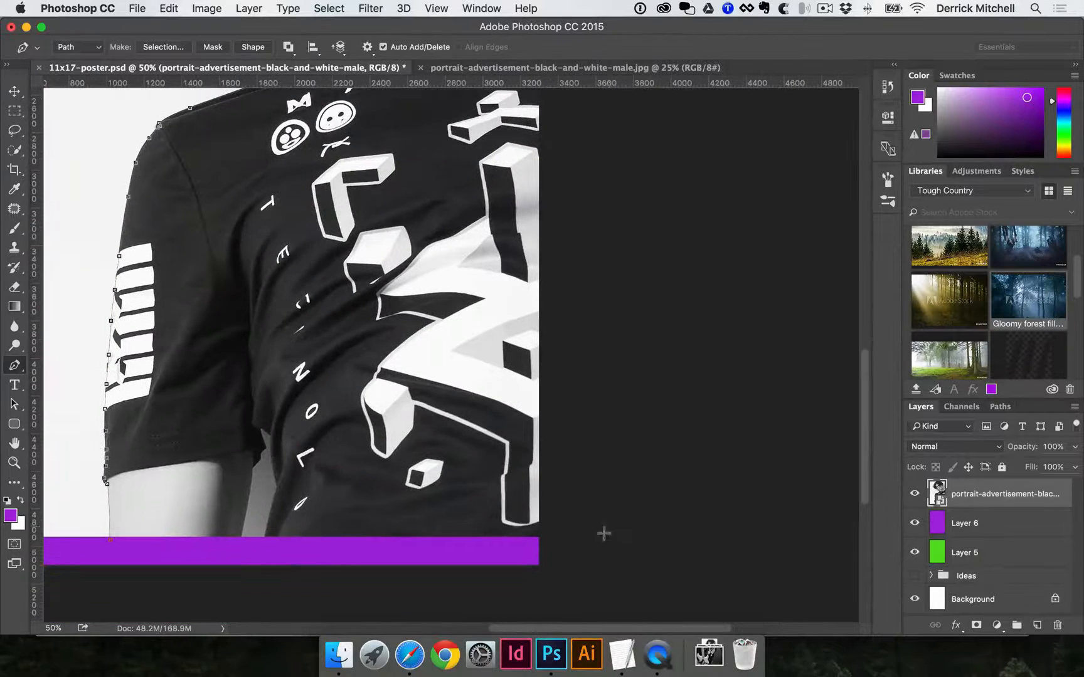
{"action": "left_click", "coordinate": [584, 575]}
{"action": "left_click", "coordinate": [187, 594]}
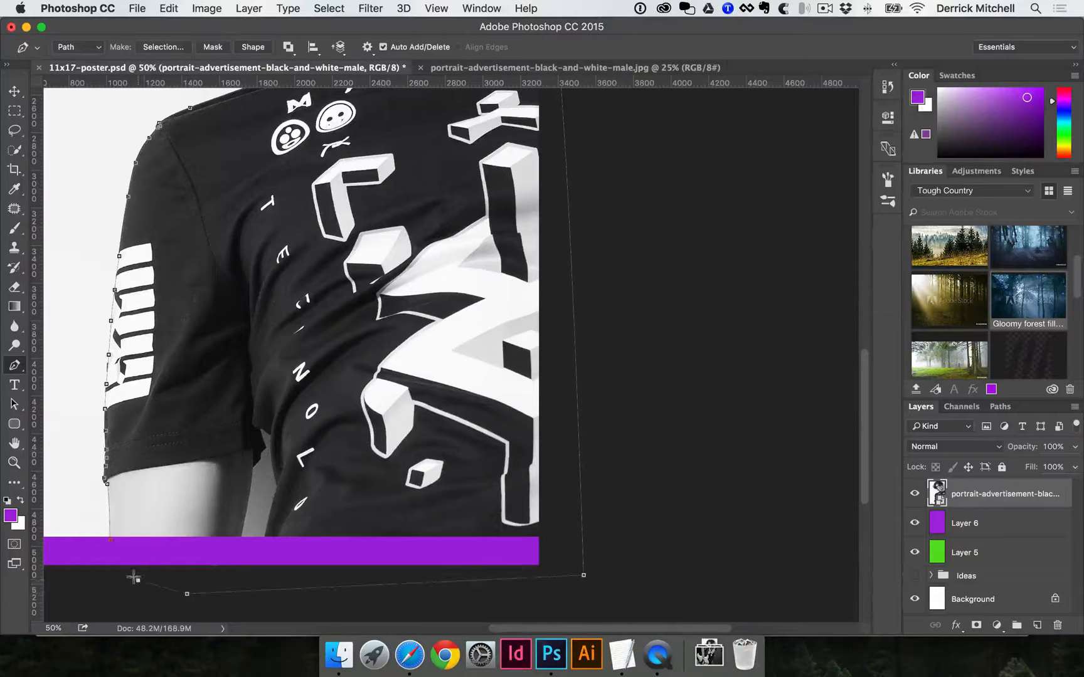
Step: Close the path at its starting point at the photo's lower edge beside the arm
{"action": "left_click", "coordinate": [123, 555], "text": "super"}
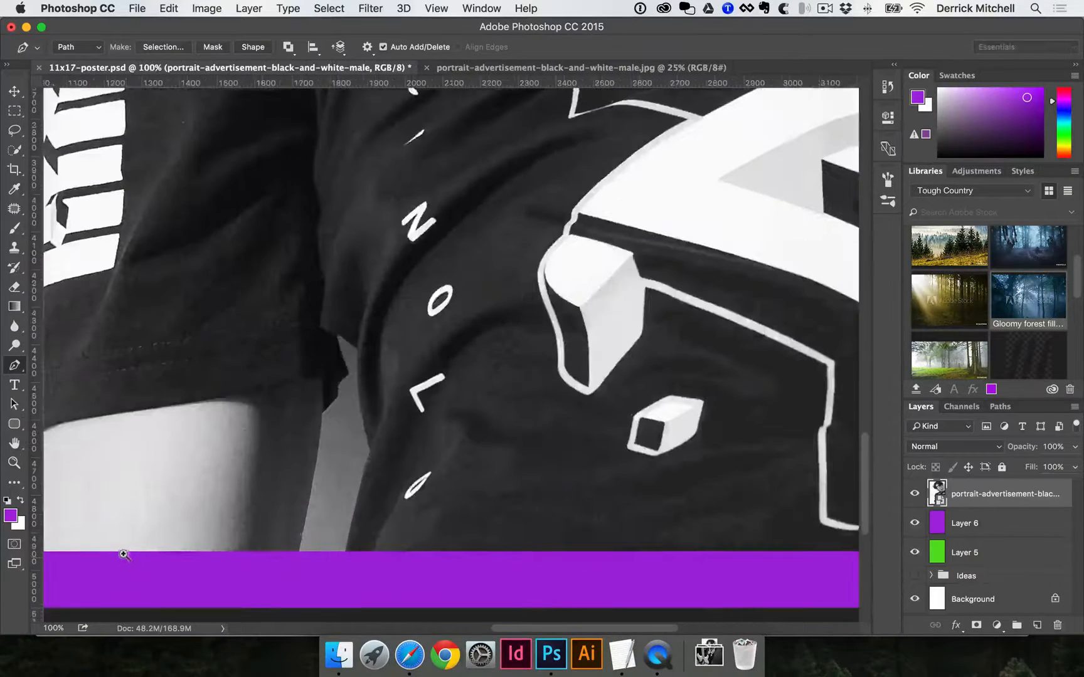
{"action": "left_click_drag", "start_coordinate": [242, 521], "coordinate": [399, 363]}
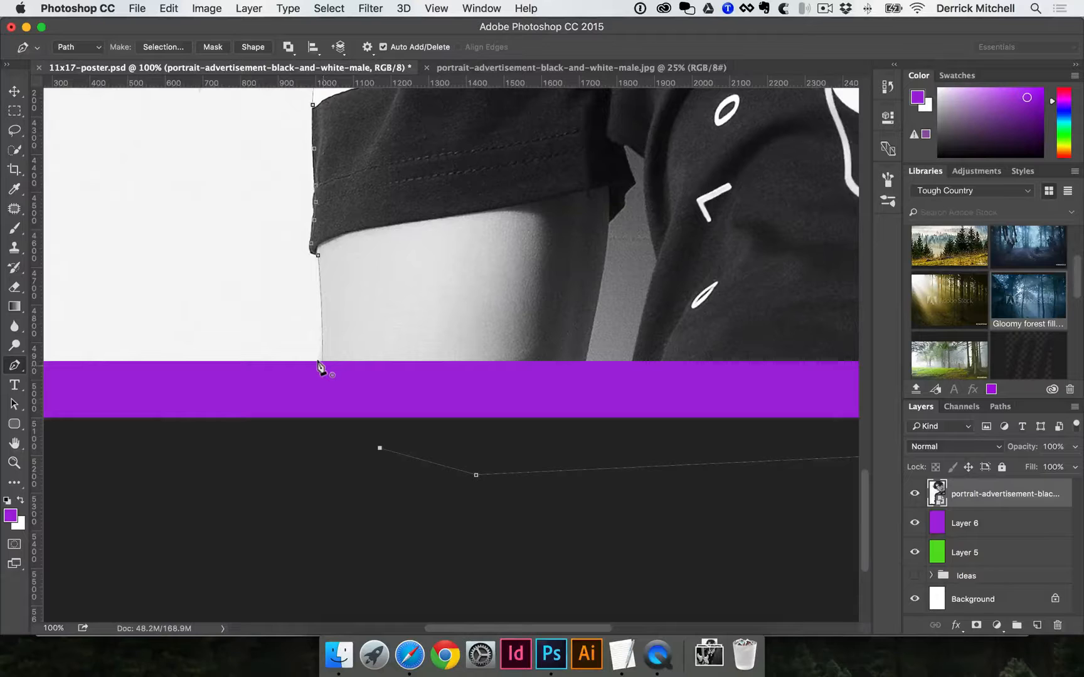
{"action": "left_click", "coordinate": [318, 366]}
Step: Save the work path under the name CUTOUT
{"action": "left_click", "coordinate": [1000, 407]}
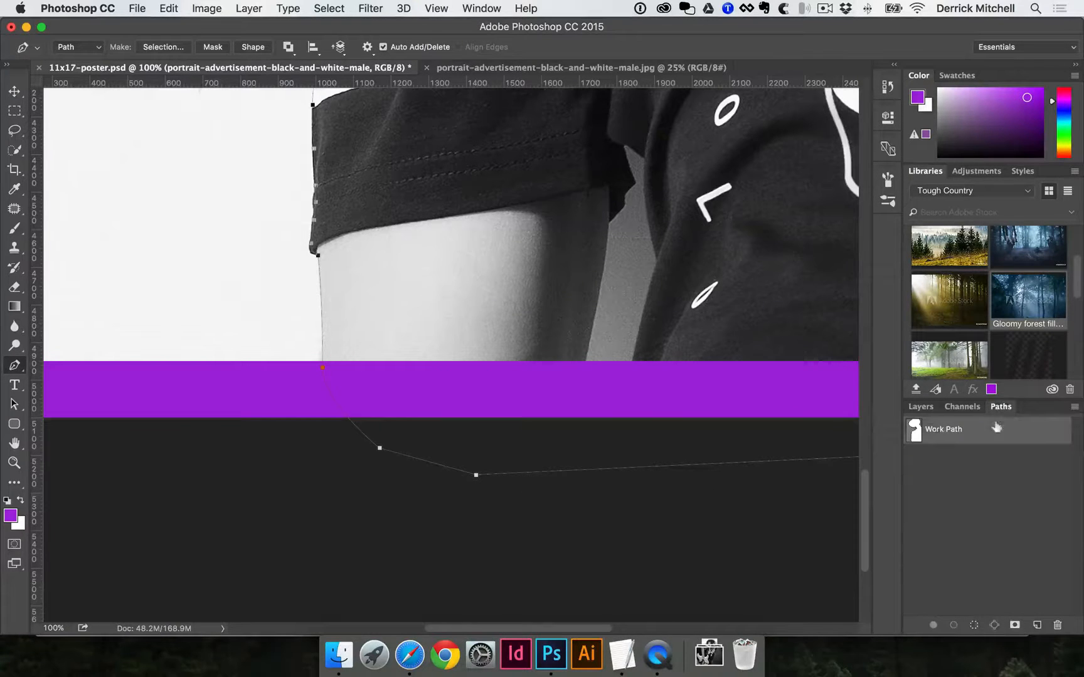
{"action": "double_click", "coordinate": [940, 430]}
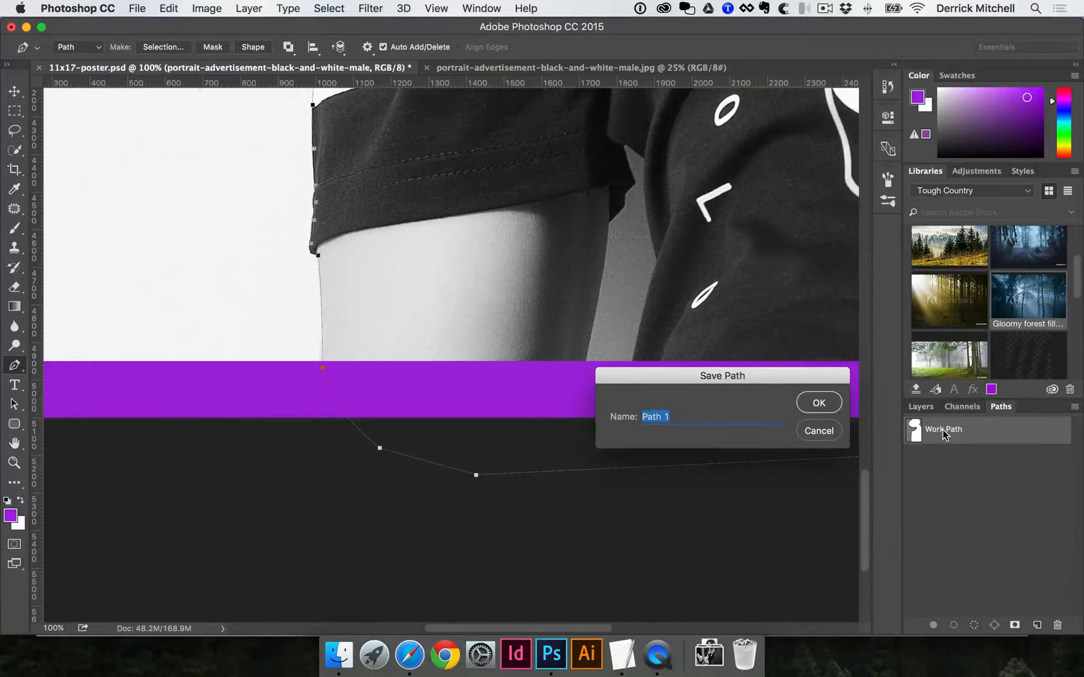
{"action": "type", "text": "CUTOUT"}
{"action": "key", "text": "Return"}
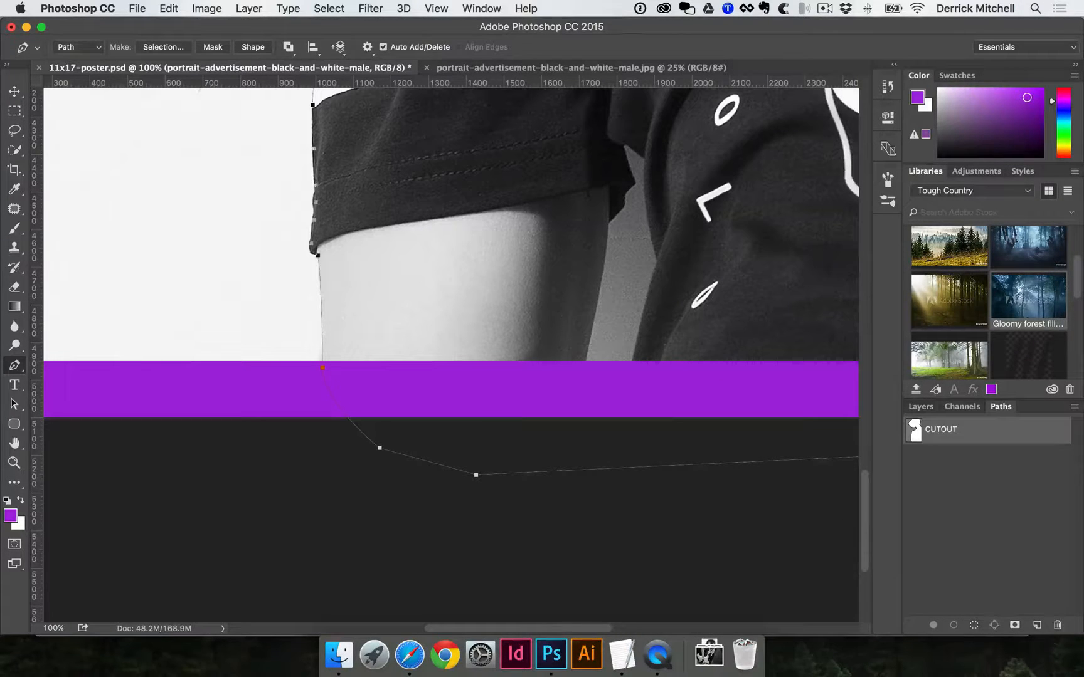
Step: Load the CUTOUT path as a selection and deselect it again
{"action": "left_click", "coordinate": [921, 406]}
{"action": "scroll", "coordinate": [832, 415], "scroll_direction": "right", "scroll_amount": 5}
{"action": "scroll", "coordinate": [735, 408], "scroll_direction": "up", "scroll_amount": 8}
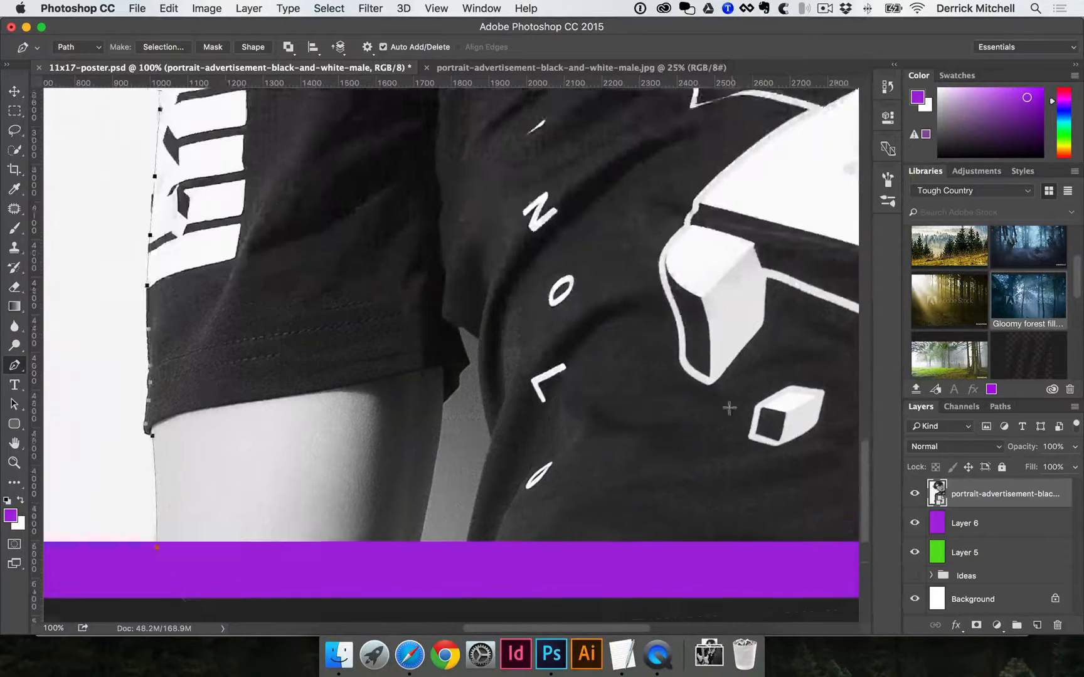
{"action": "scroll", "coordinate": [731, 407], "scroll_direction": "down", "scroll_amount": 5}
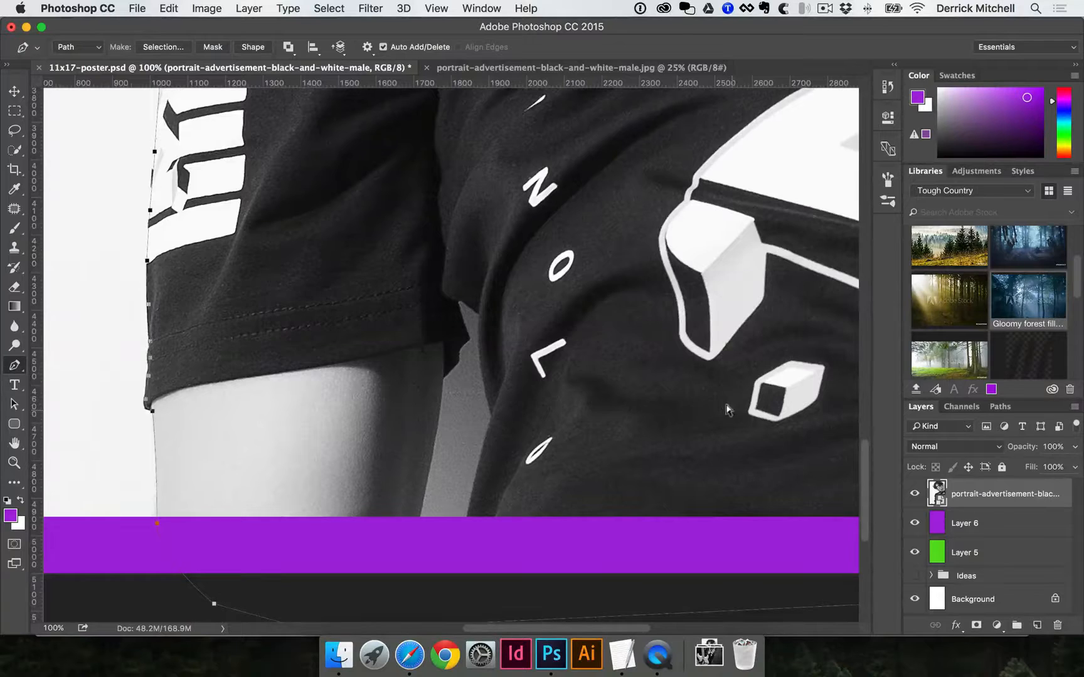
{"action": "key", "text": "super+Return"}
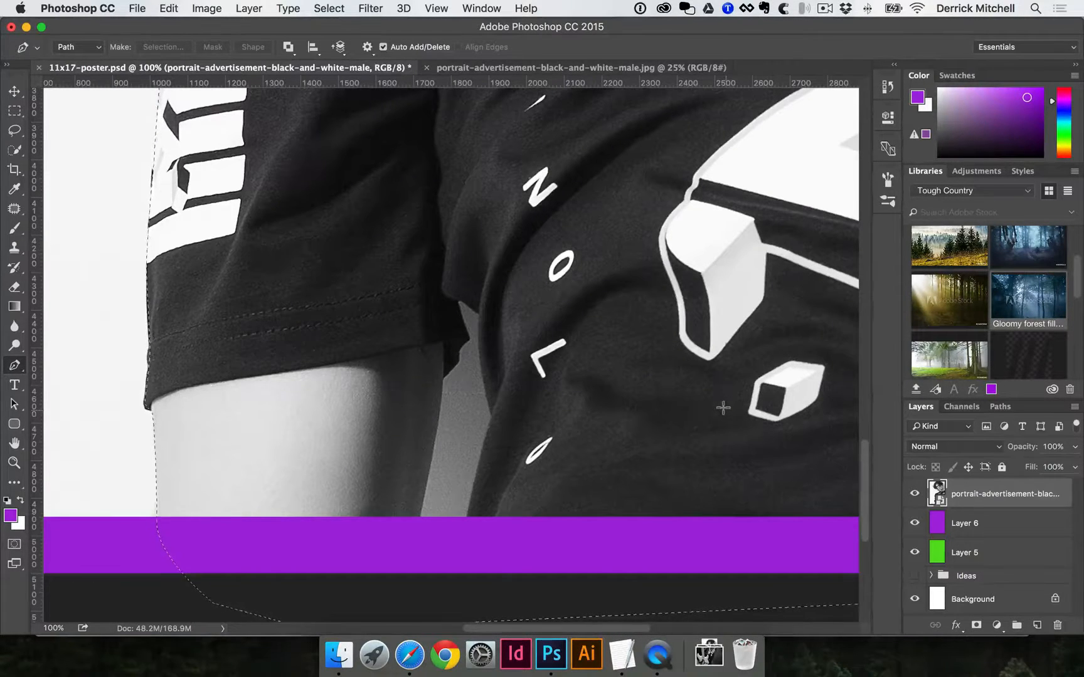
{"action": "key", "text": "super+d"}
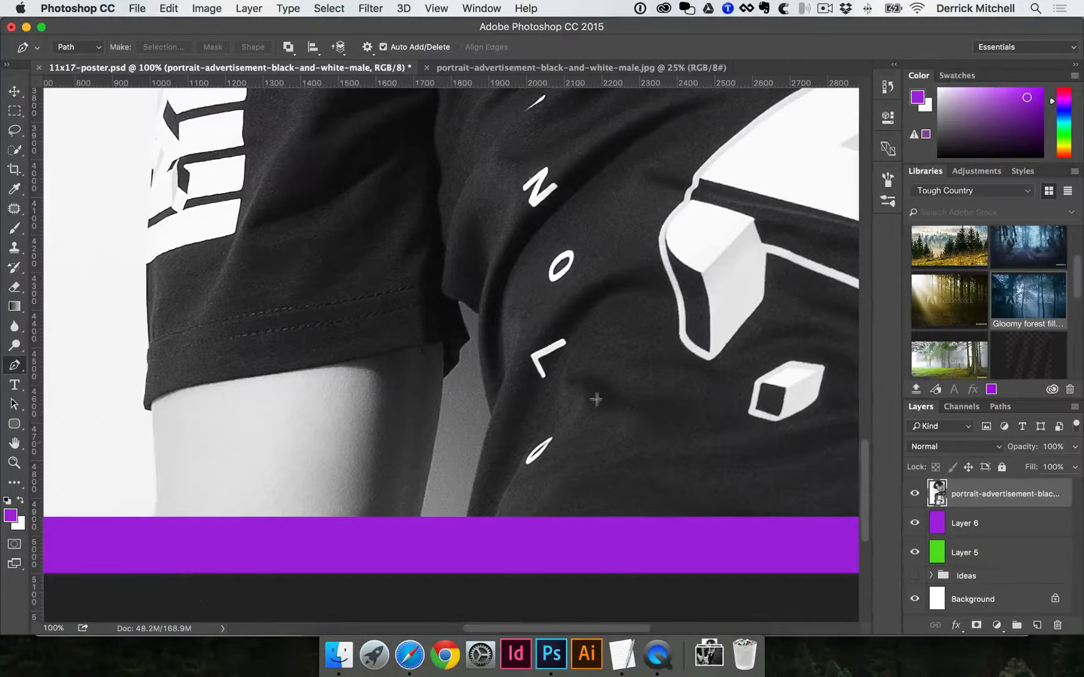
Step: Make a new anti-aliased selection from the CUTOUT path with a 0-pixel feather and apply it as the portrait layer's mask
{"action": "left_click", "coordinate": [1001, 407]}
{"action": "left_click", "coordinate": [922, 407]}
{"action": "right_click", "coordinate": [438, 377]}
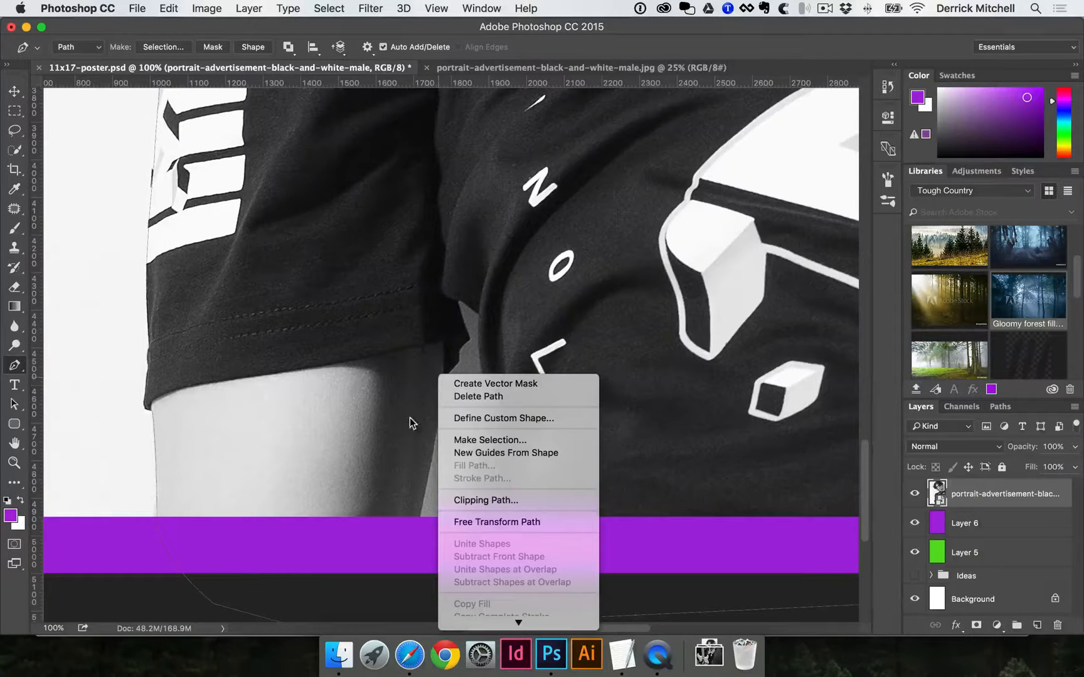
{"action": "left_click", "coordinate": [487, 441]}
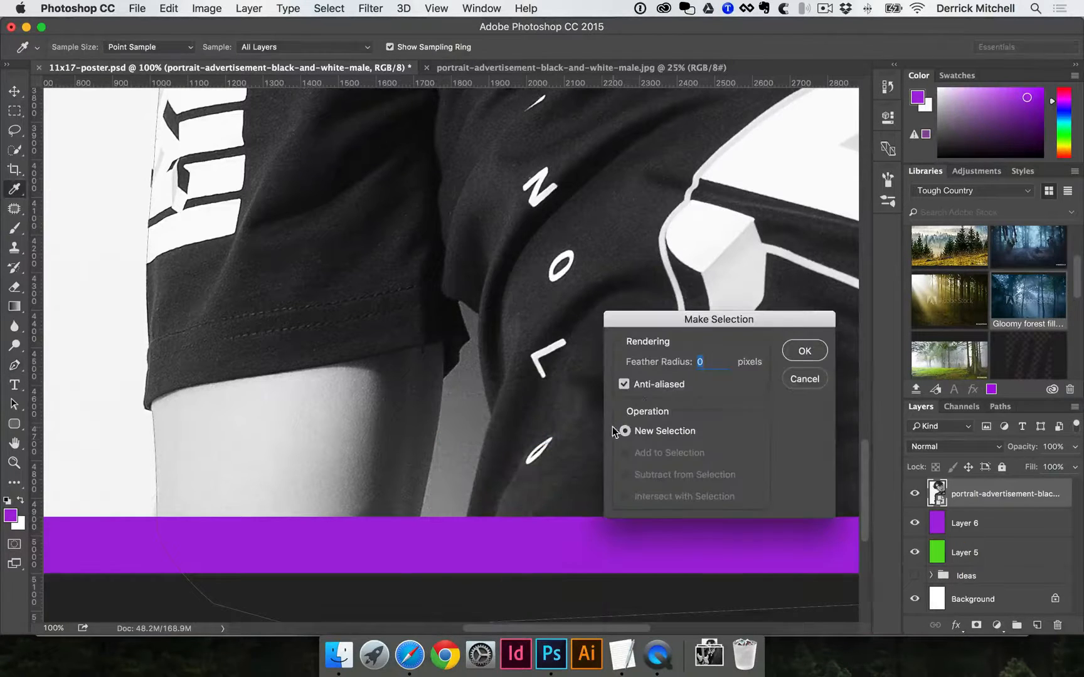
{"action": "left_click", "coordinate": [791, 353]}
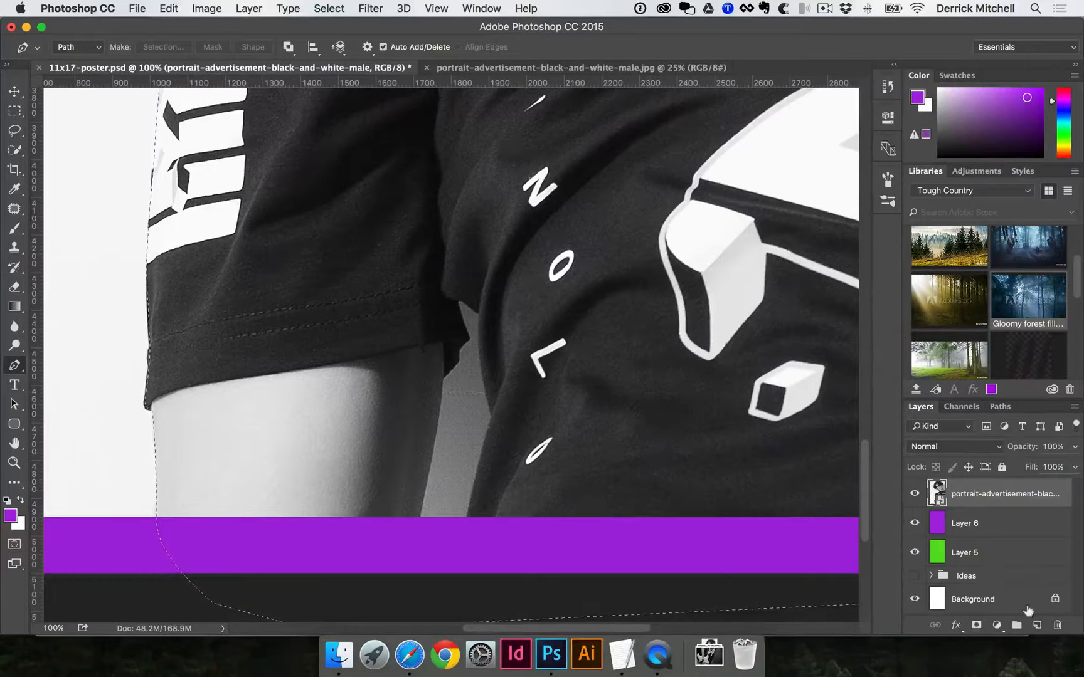
{"action": "left_click", "coordinate": [976, 625]}
Step: Start a Pen path below the photo at the gap between arm and torso, tracing up the arm and the sleeve's jagged edge
{"action": "scroll", "coordinate": [583, 389], "scroll_direction": "down", "scroll_amount": 2}
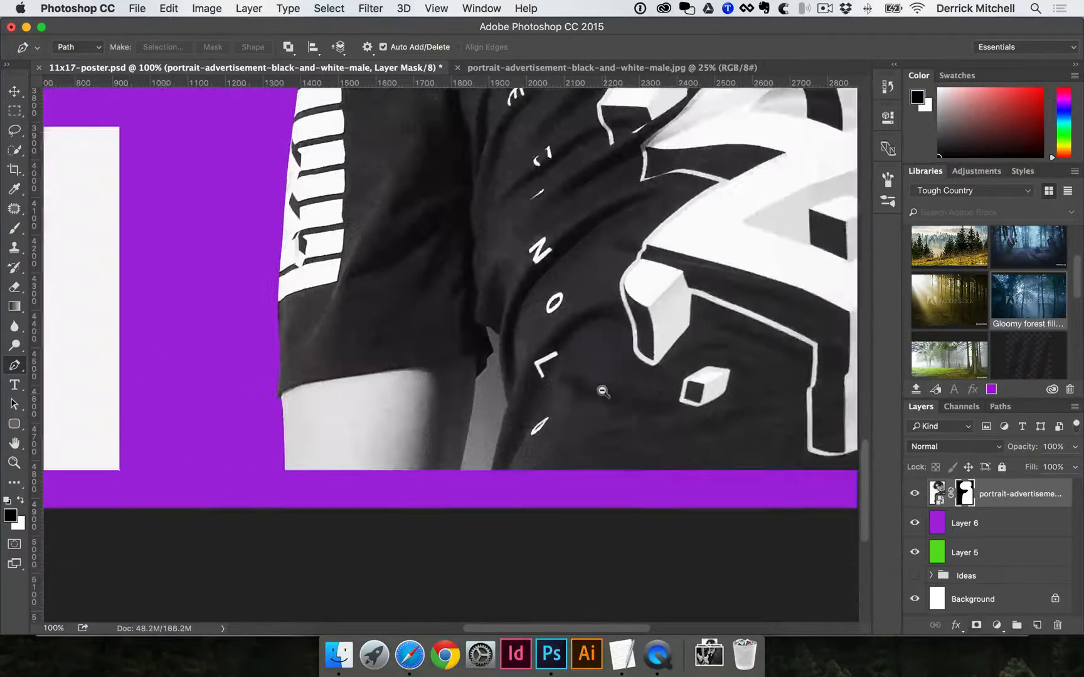
{"action": "scroll", "coordinate": [662, 318], "scroll_direction": "up", "scroll_amount": 5}
{"action": "scroll", "coordinate": [567, 437], "scroll_direction": "down", "scroll_amount": 2}
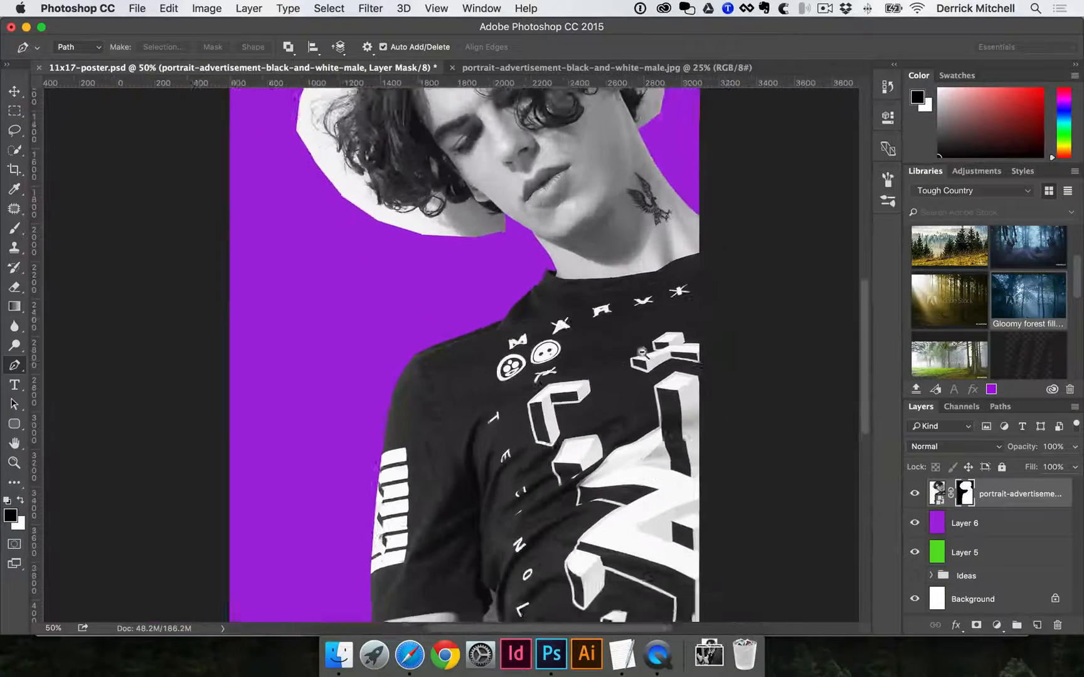
{"action": "left_click", "coordinate": [524, 400], "text": "super"}
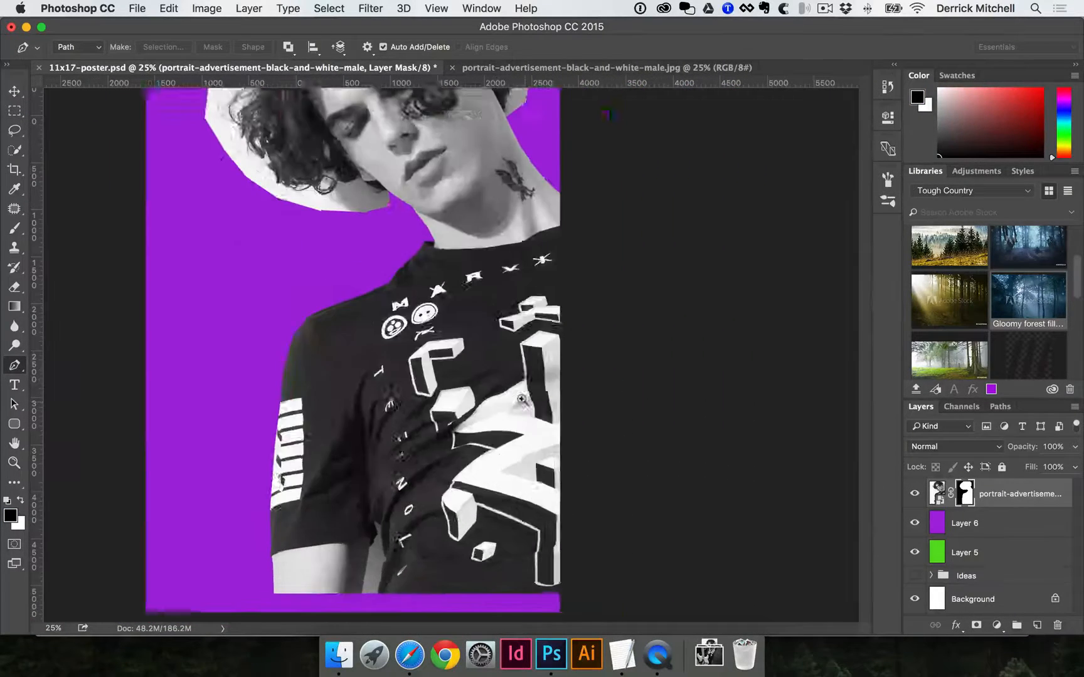
{"action": "left_click", "coordinate": [524, 401], "text": "super"}
{"action": "left_click_drag", "start_coordinate": [331, 516], "coordinate": [416, 383]}
{"action": "left_click", "coordinate": [417, 384], "text": "super"}
{"action": "left_click", "coordinate": [412, 494], "text": "super"}
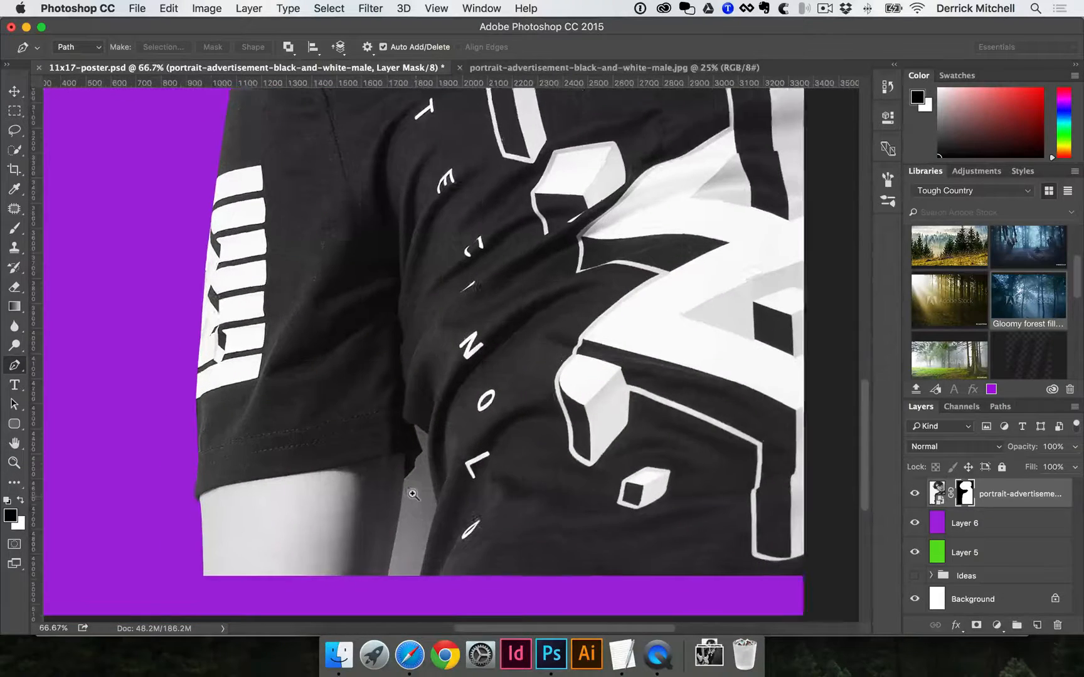
{"action": "left_click_drag", "start_coordinate": [387, 555], "coordinate": [411, 463]}
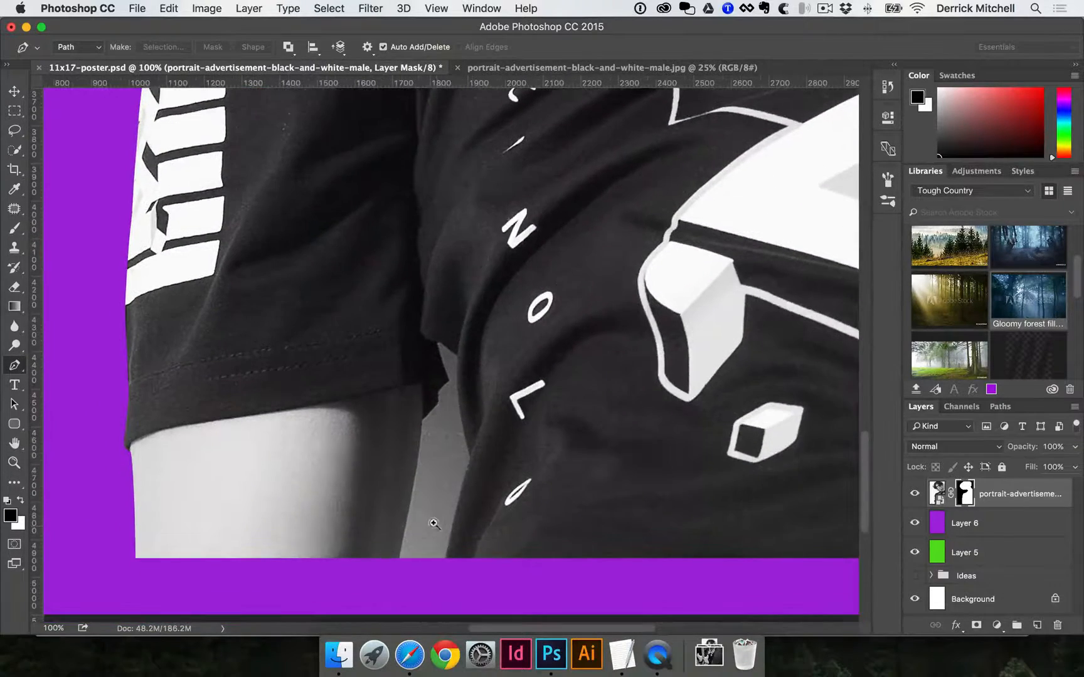
{"action": "left_click", "coordinate": [435, 468], "text": "super"}
{"action": "scroll", "coordinate": [446, 471], "scroll_direction": "down", "scroll_amount": 5}
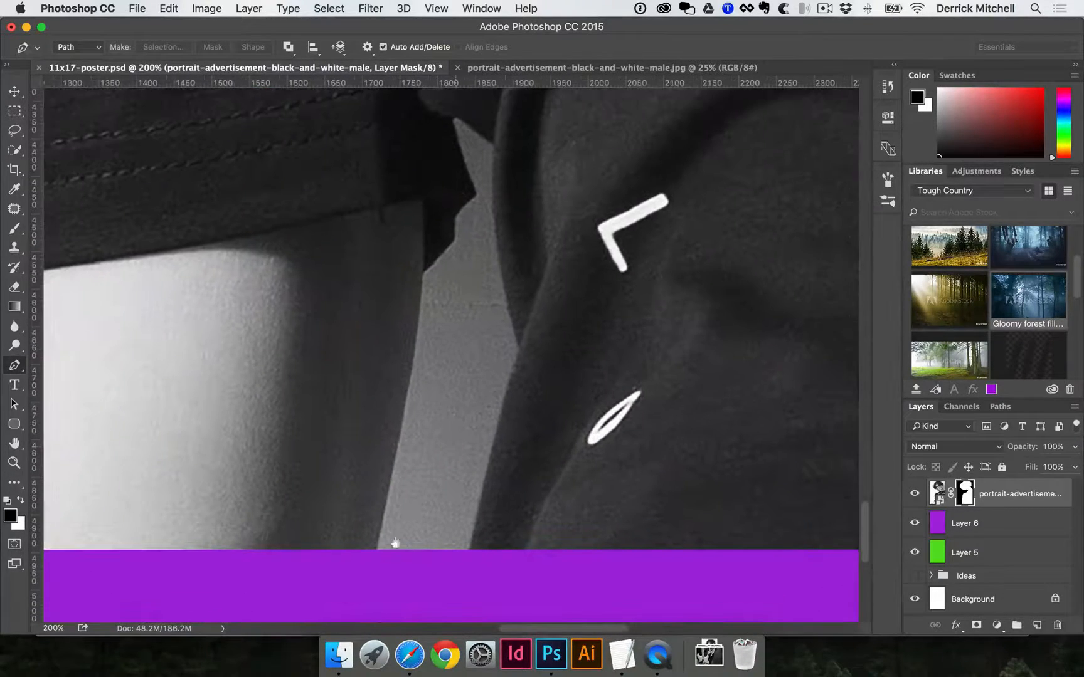
{"action": "left_click", "coordinate": [373, 564]}
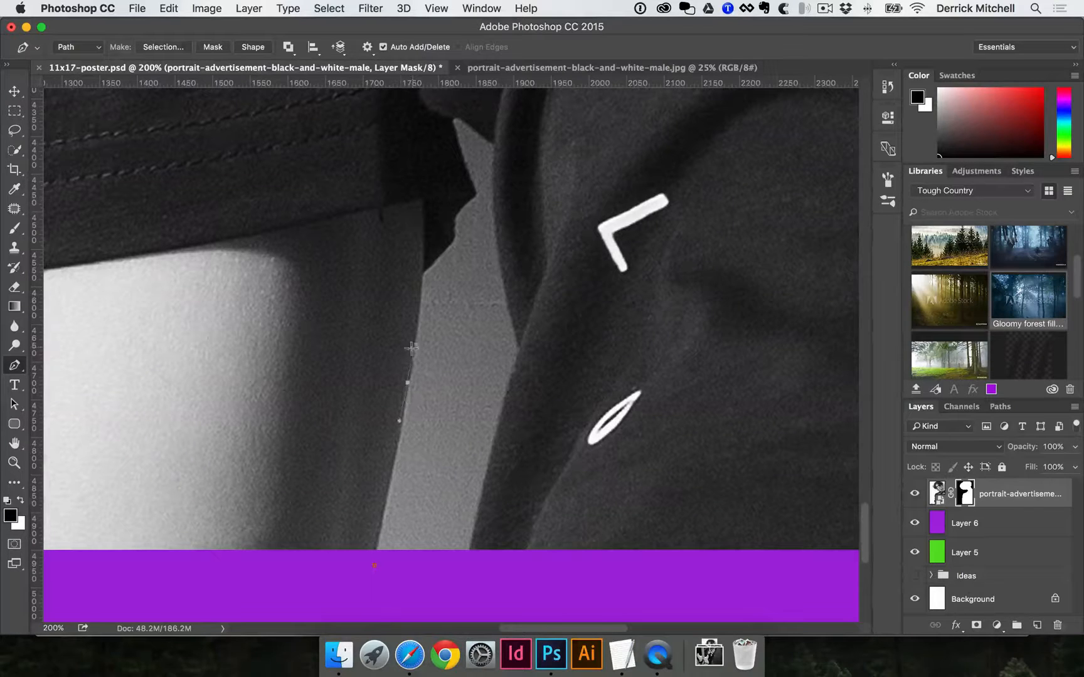
{"action": "left_click", "coordinate": [421, 272]}
{"action": "left_click", "coordinate": [453, 238]}
{"action": "left_click", "coordinate": [453, 213]}
{"action": "left_click", "coordinate": [478, 194]}
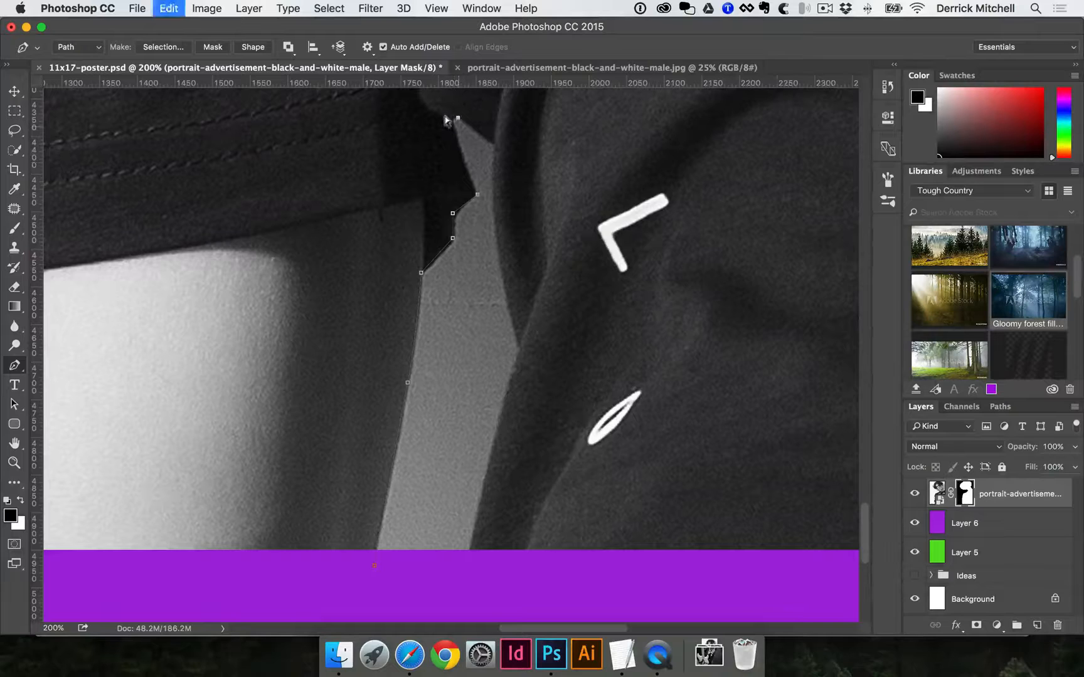
Step: Trace the shirt side of the gap back down past the photo's lower edge and close the path
{"action": "left_click", "coordinate": [495, 142]}
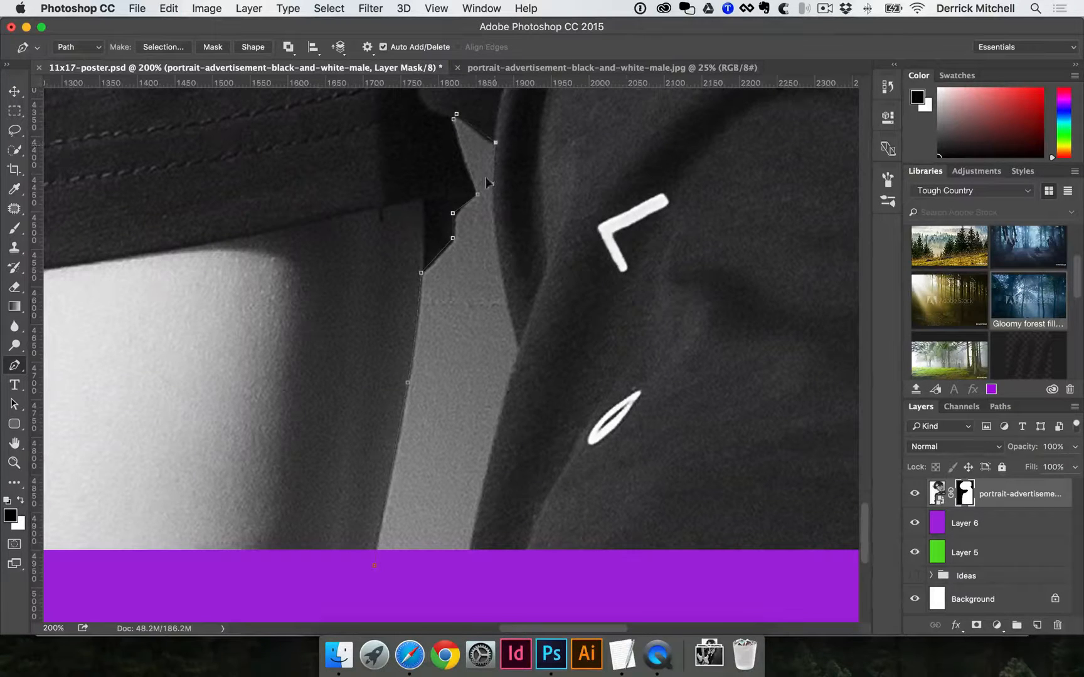
{"action": "left_click_drag", "start_coordinate": [521, 349], "coordinate": [492, 432]}
{"action": "left_click_drag", "start_coordinate": [478, 582], "coordinate": [505, 452]}
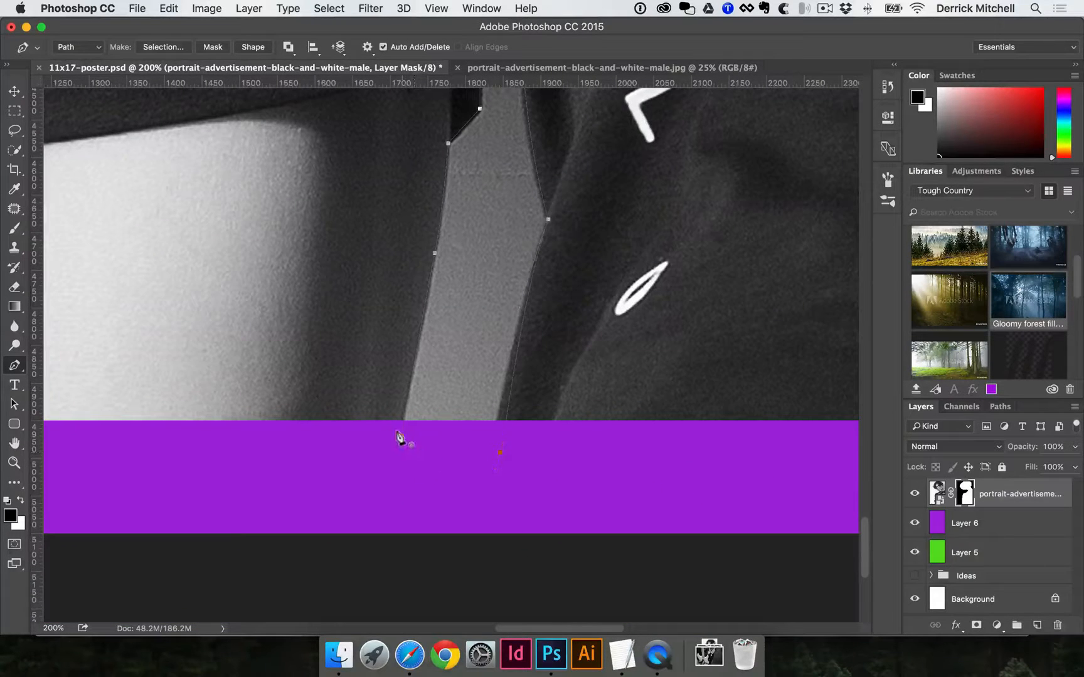
Step: Load the gap path as a selection and fill it with black on the portrait's layer mask
{"action": "key", "text": "super+Return"}
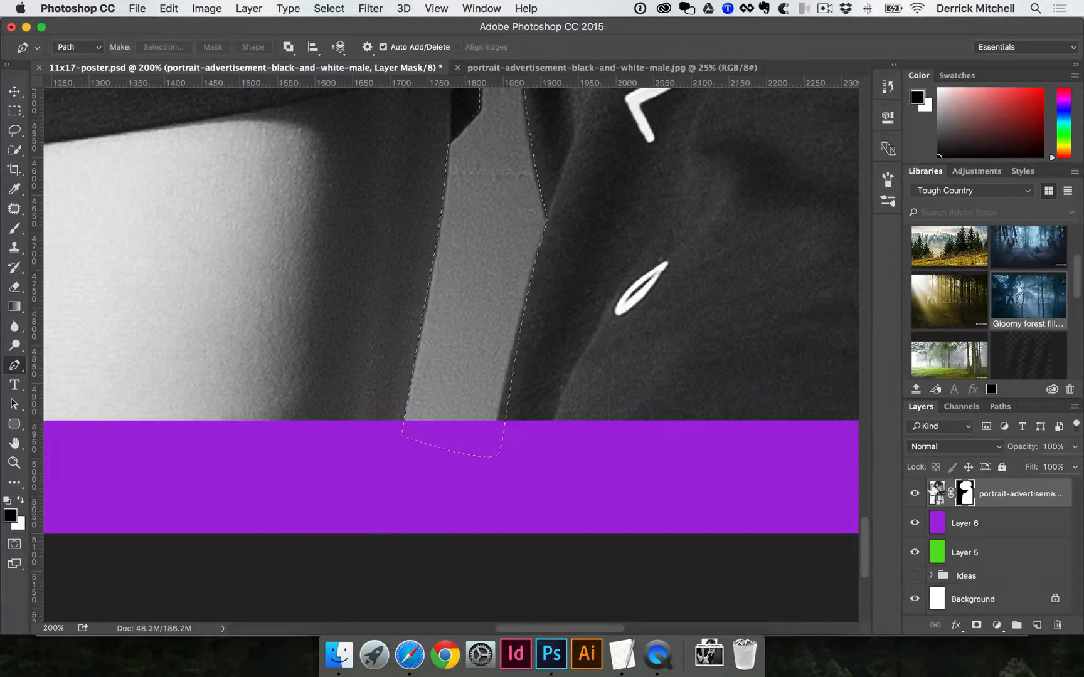
{"action": "left_click", "coordinate": [935, 493]}
{"action": "left_click", "coordinate": [972, 499]}
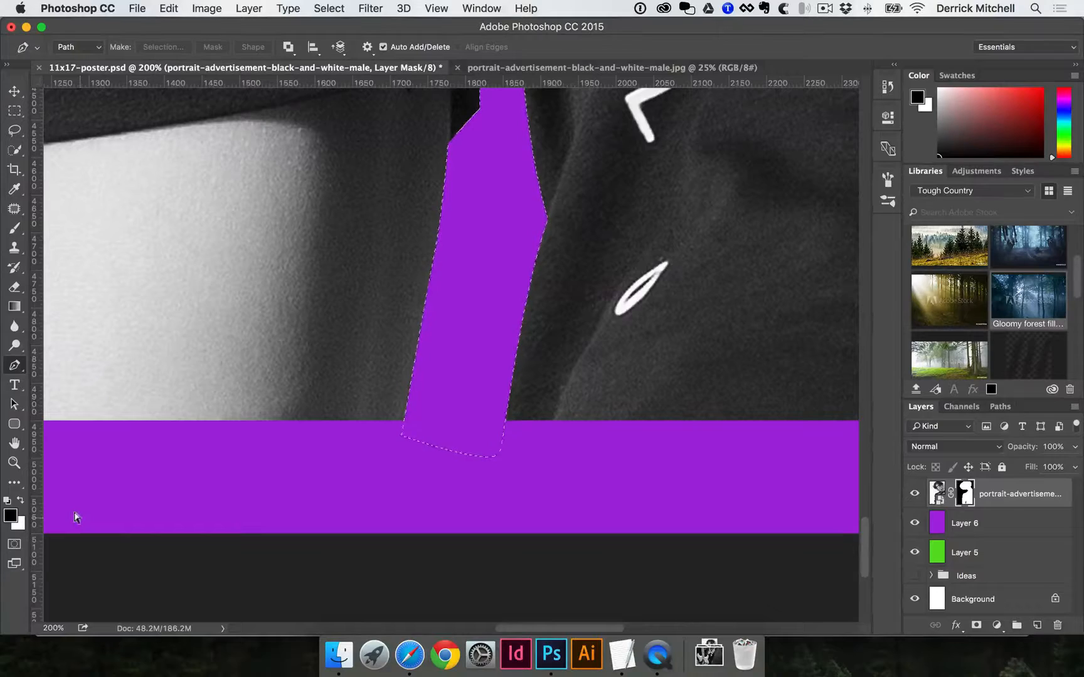
Step: Examine the masked portrait from the gap beside the arm up to the loose margin around the hair
{"action": "left_click", "coordinate": [388, 268], "text": "alt"}
{"action": "left_click", "coordinate": [389, 267], "text": "alt"}
{"action": "left_click_drag", "start_coordinate": [414, 428], "coordinate": [416, 486]}
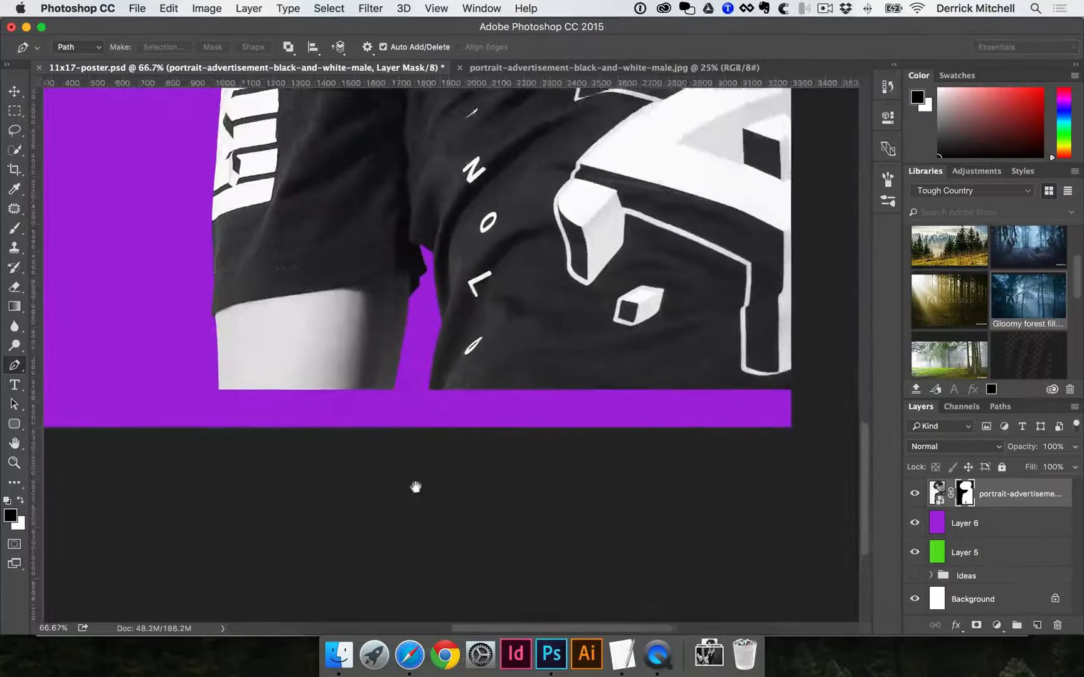
{"action": "left_click_drag", "start_coordinate": [451, 100], "coordinate": [436, 456]}
{"action": "left_click_drag", "start_coordinate": [458, 125], "coordinate": [511, 411]}
{"action": "left_click", "coordinate": [474, 363], "text": "alt"}
{"action": "key", "text": "v"}
{"action": "left_click", "coordinate": [511, 413], "text": "alt"}
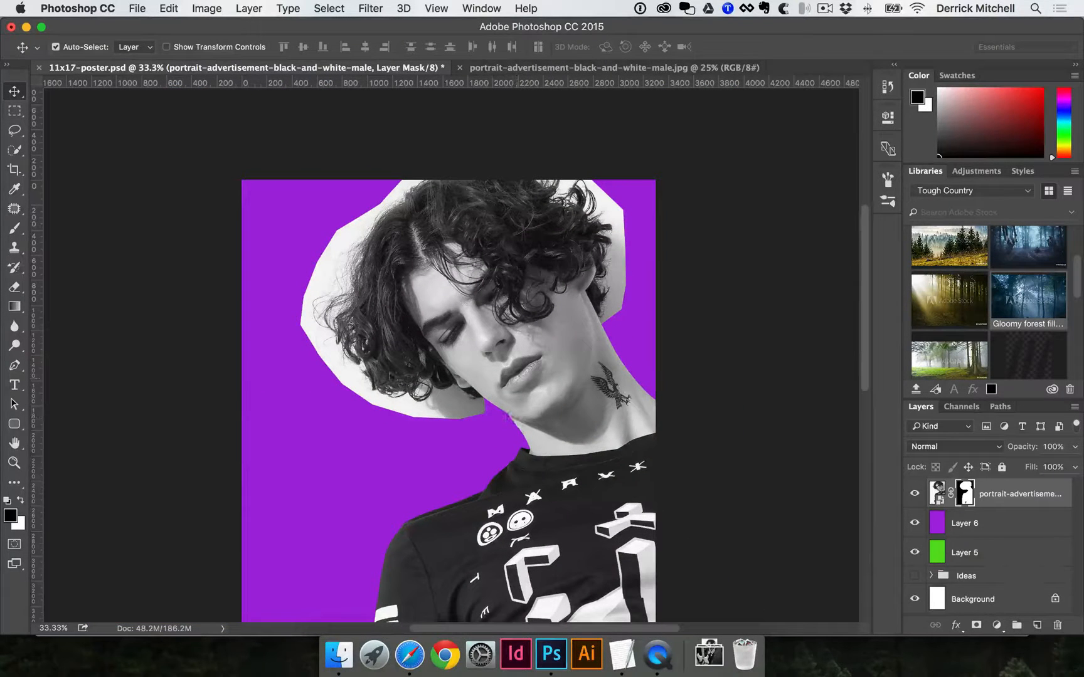
{"action": "left_click_drag", "start_coordinate": [721, 426], "coordinate": [722, 362]}
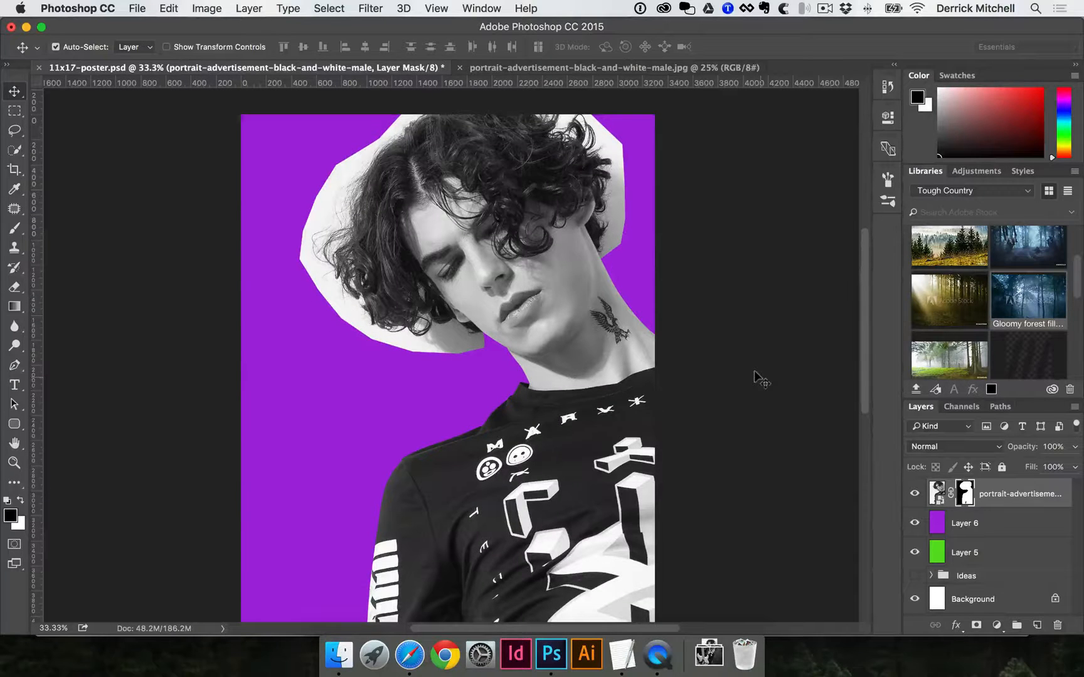